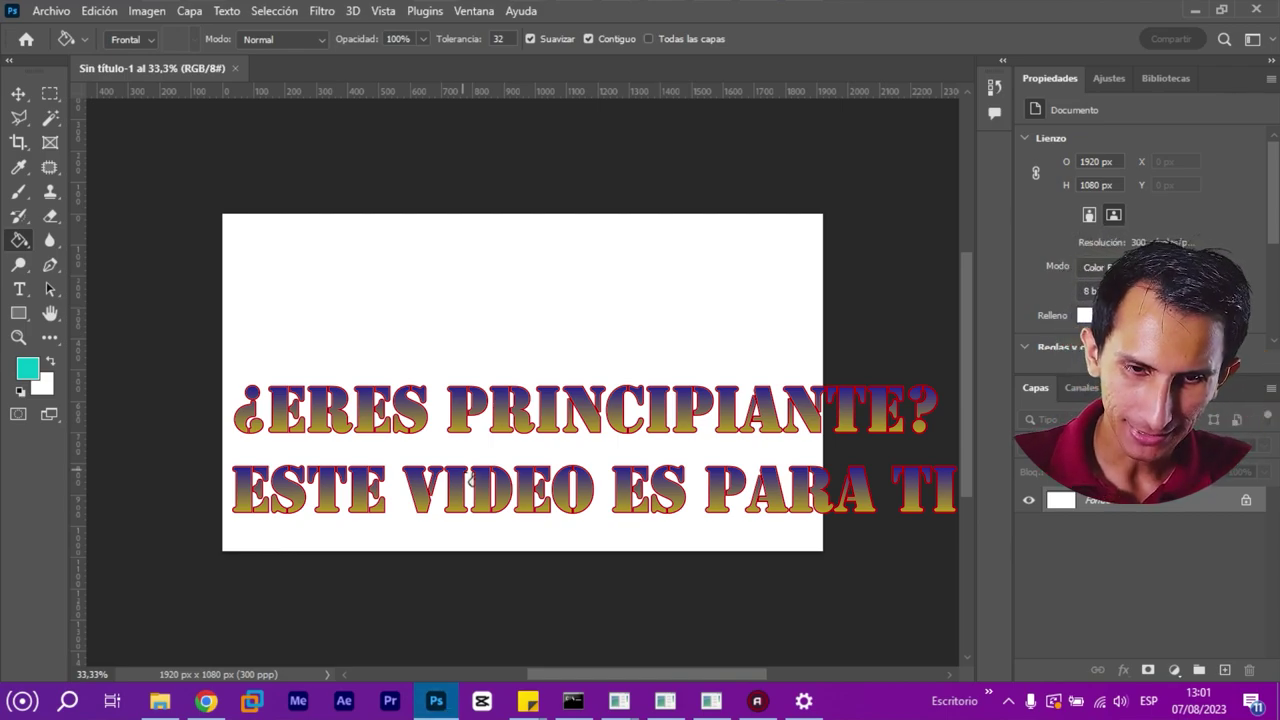
Drag the white-shirt man's photo from the YO folder onto the blank 1920 × 1080 canvas
{"action": "left_click", "coordinate": [158, 704]}
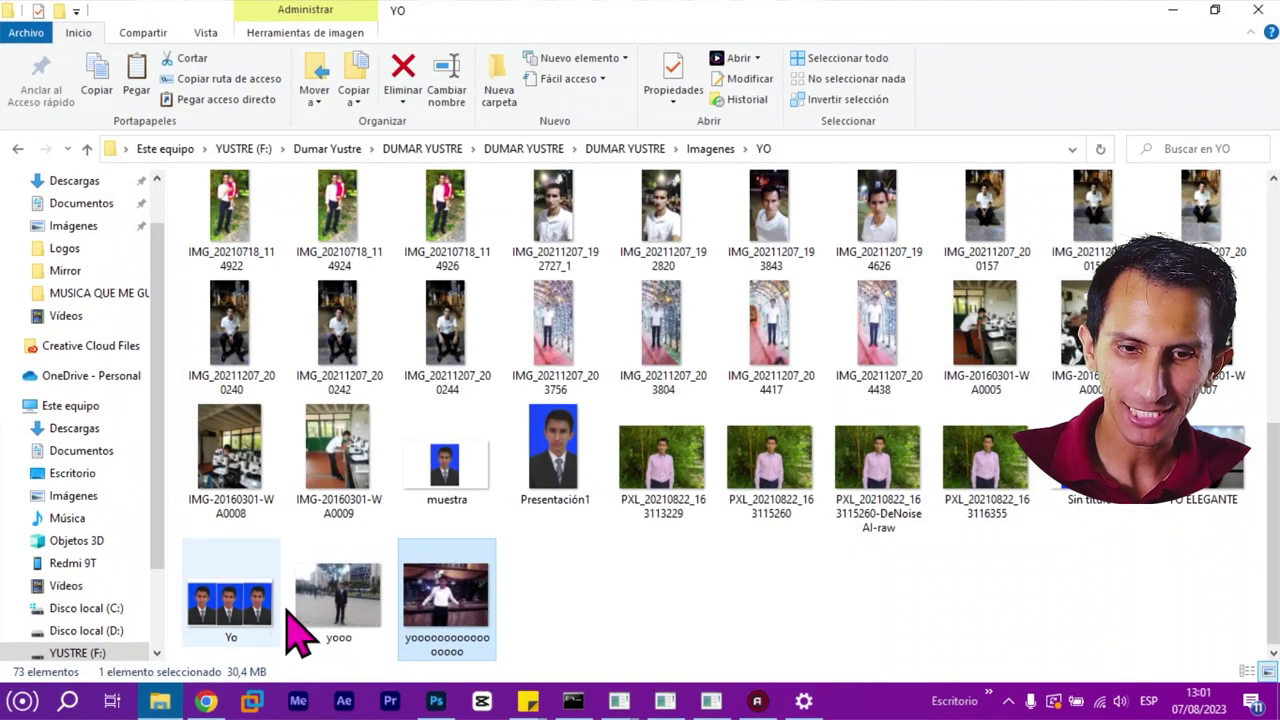
{"action": "left_click_drag", "start_coordinate": [432, 597], "coordinate": [444, 712]}
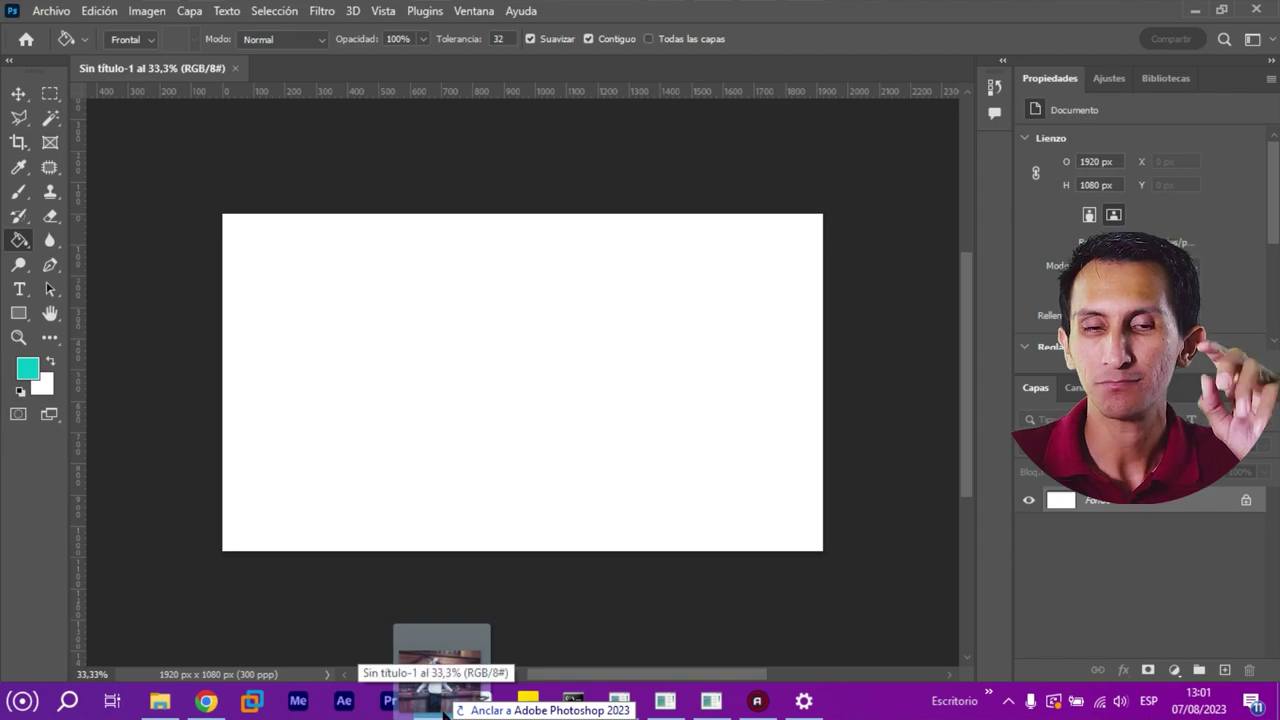
{"action": "left_click_drag", "start_coordinate": [444, 712], "coordinate": [491, 433]}
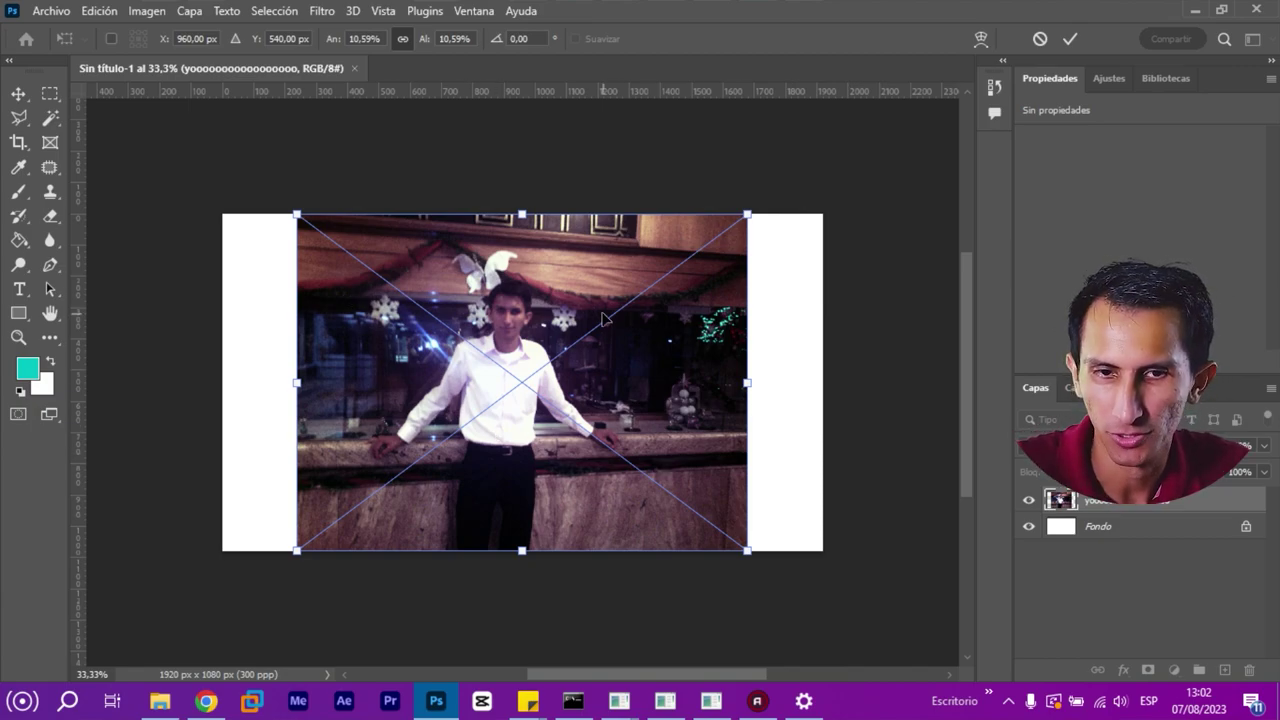
Commit the placed photo at 1440 × 1080 px, centred and filling the canvas height
{"action": "key", "text": "Return"}
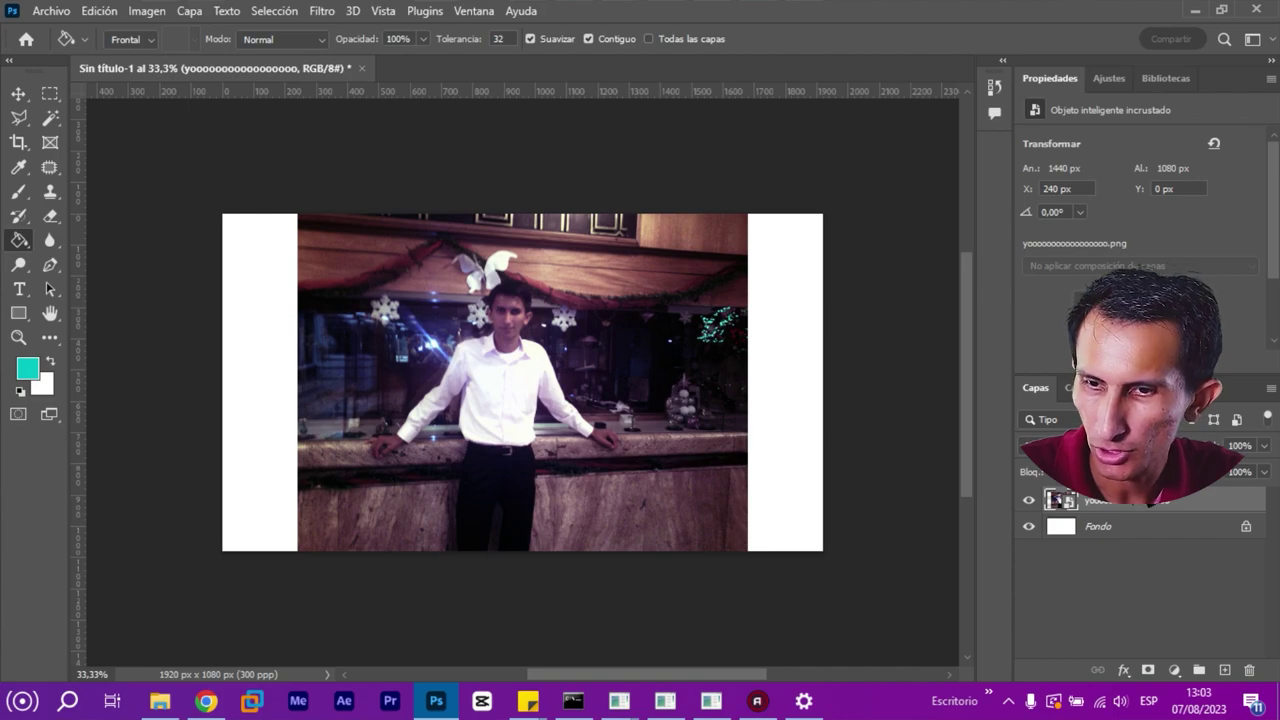
Rasterize the placed photo, duplicate it as a 'copia' layer and hide the original
{"action": "right_click", "coordinate": [1110, 510]}
{"action": "left_click", "coordinate": [903, 393]}
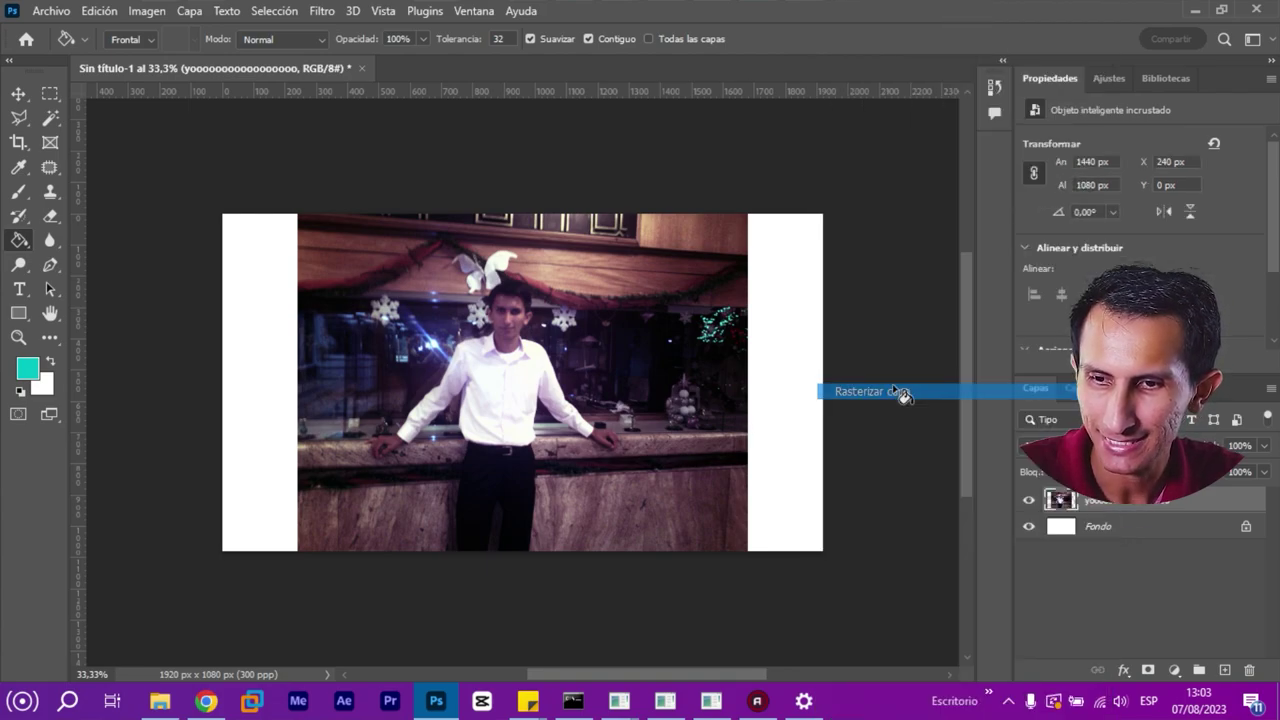
{"action": "key", "text": "ctrl+j"}
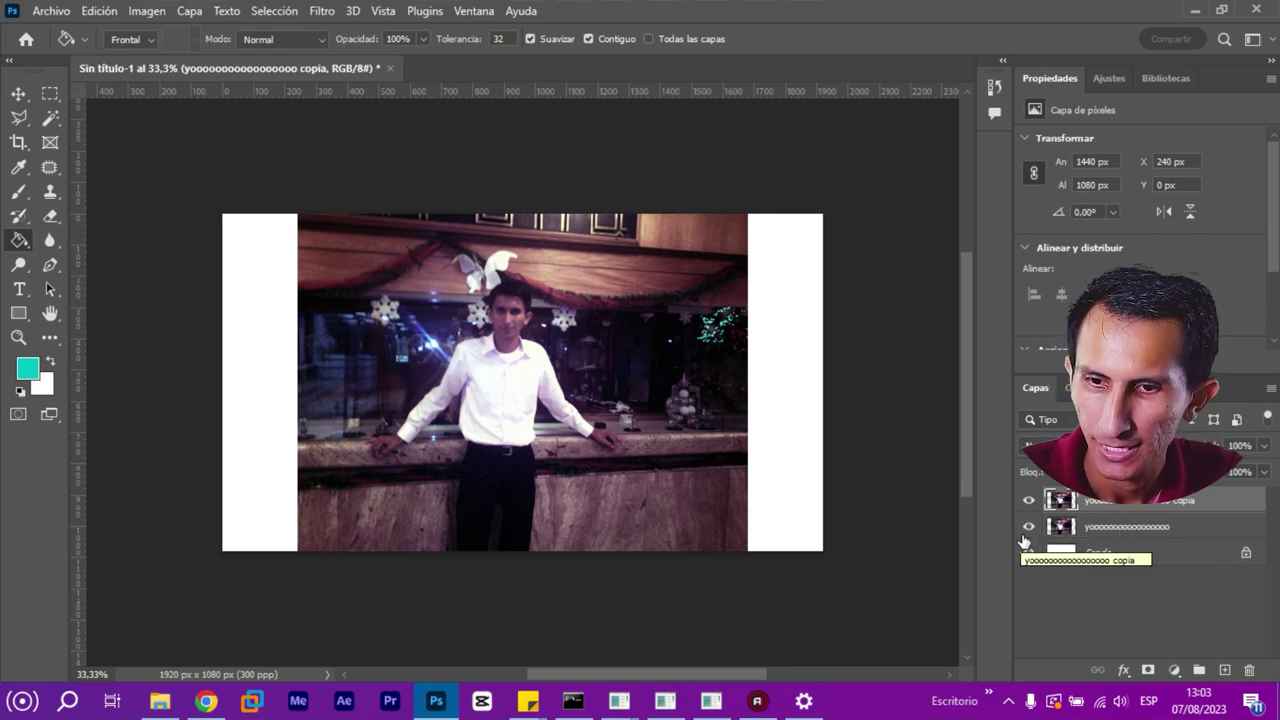
{"action": "left_click", "coordinate": [1028, 530]}
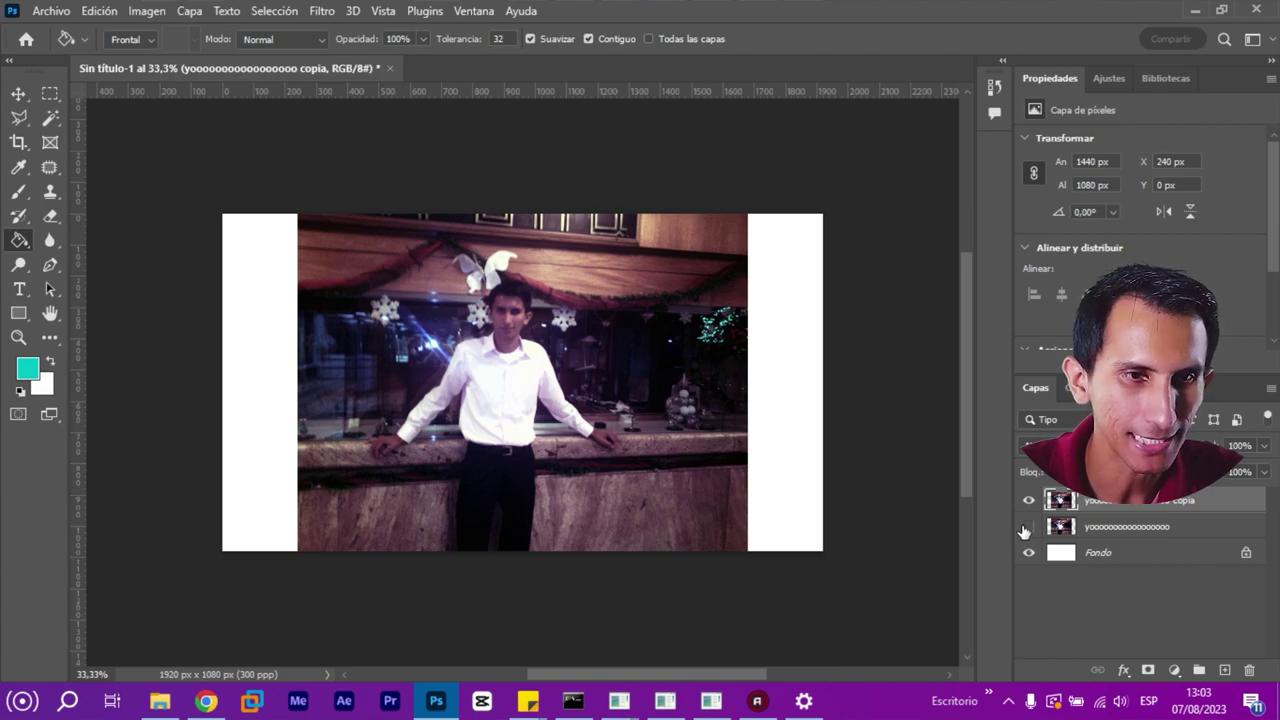
Draw a loose freehand Lasso selection around the man's head, arms and legs
{"action": "left_click", "coordinate": [19, 117]}
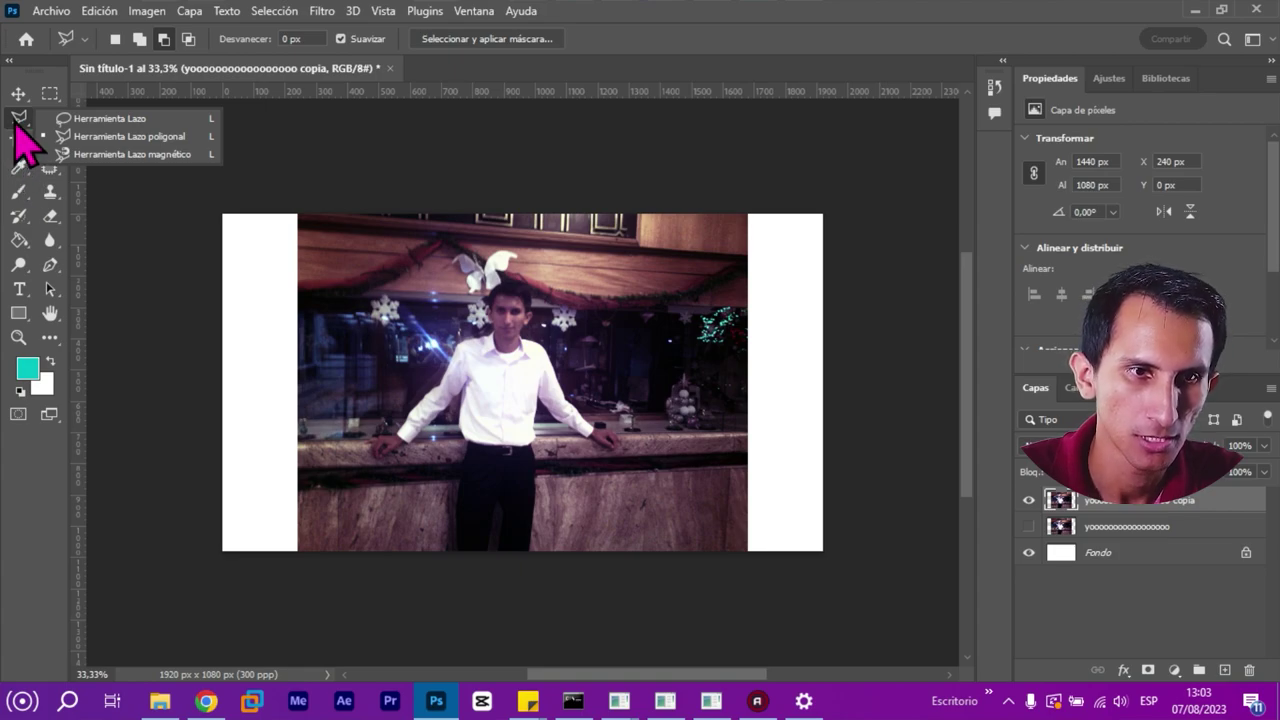
{"action": "left_click", "coordinate": [118, 120]}
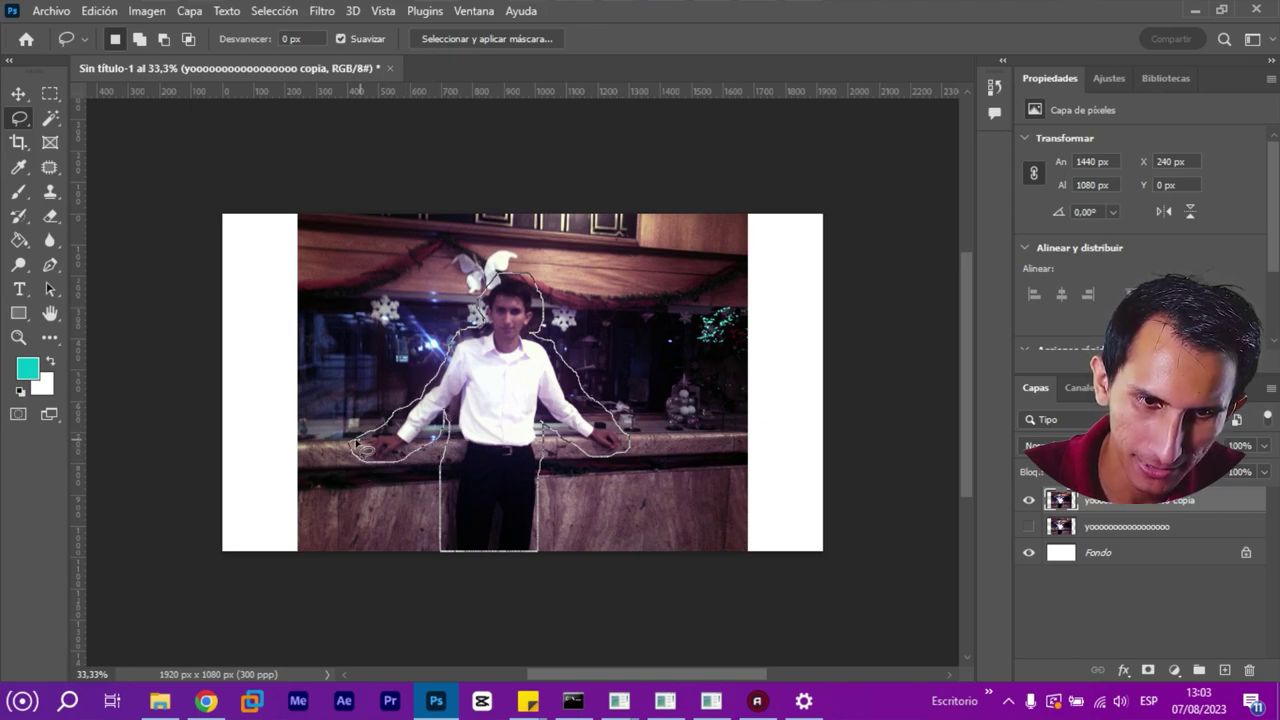
{"action": "left_click_drag", "start_coordinate": [357, 440], "coordinate": [364, 452]}
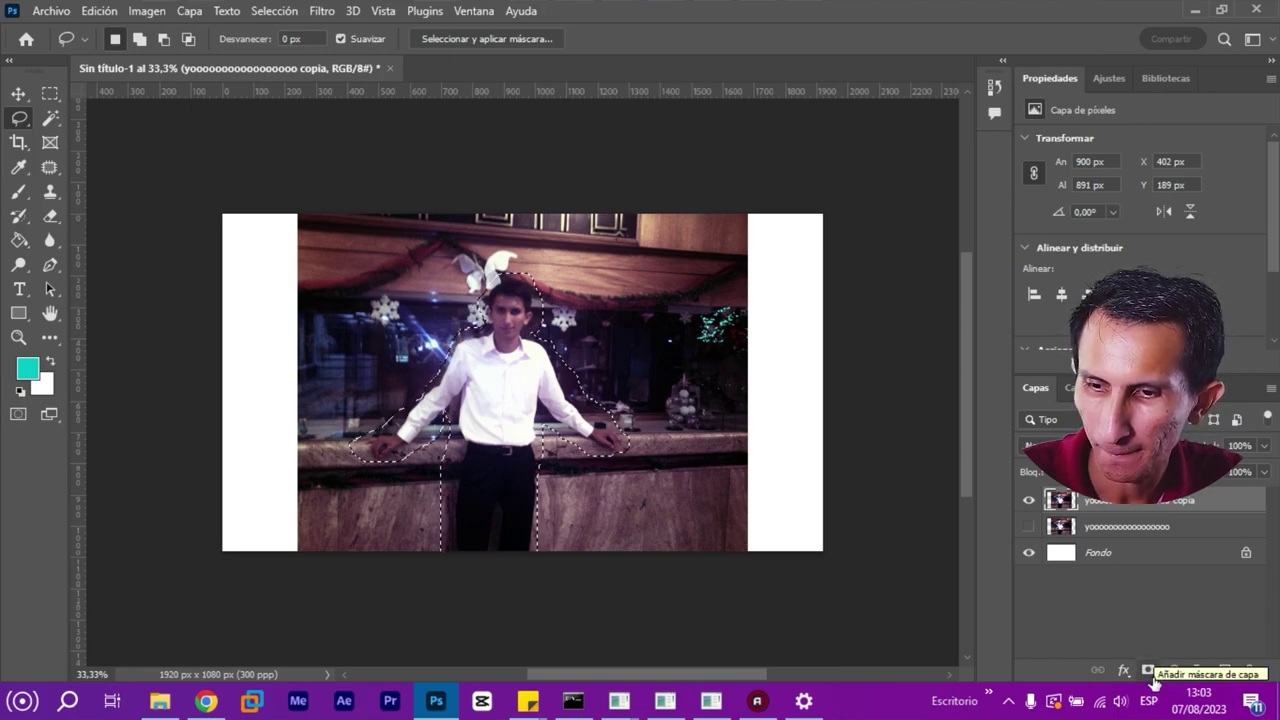
Add a layer mask from the lasso selection and hide the white Fondo layer
{"action": "left_click", "coordinate": [1150, 672]}
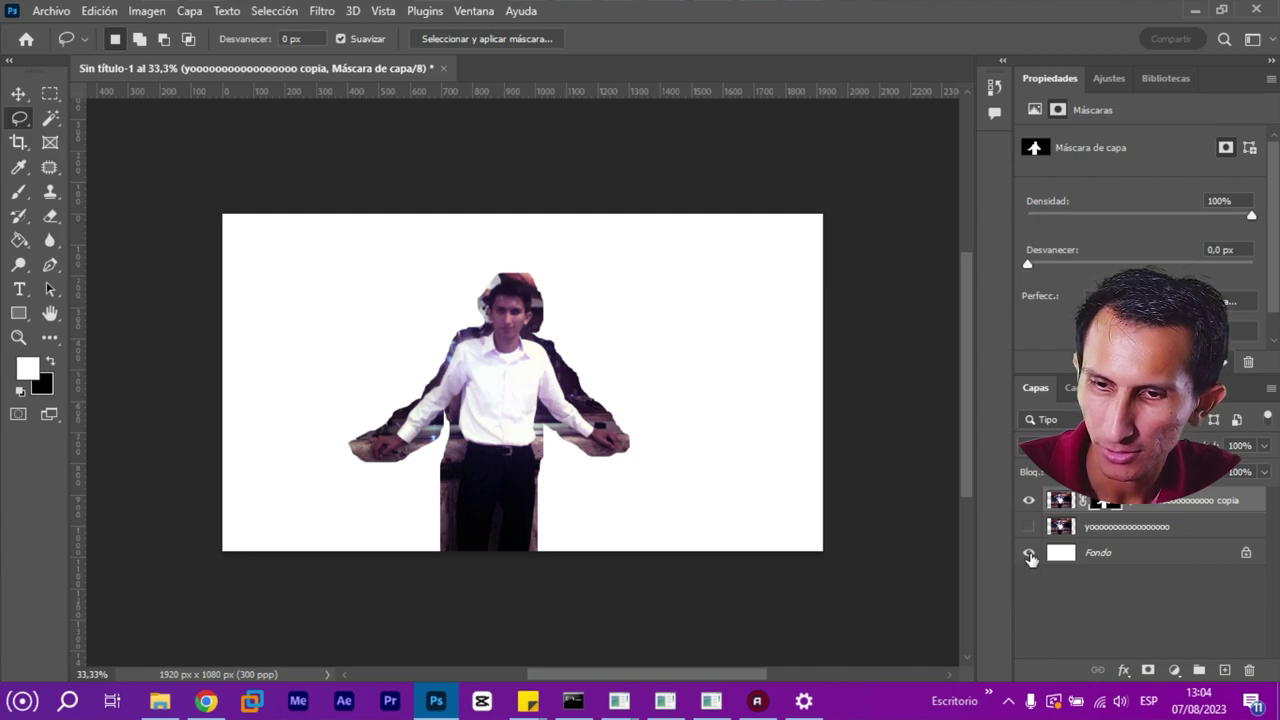
{"action": "left_click", "coordinate": [1030, 555]}
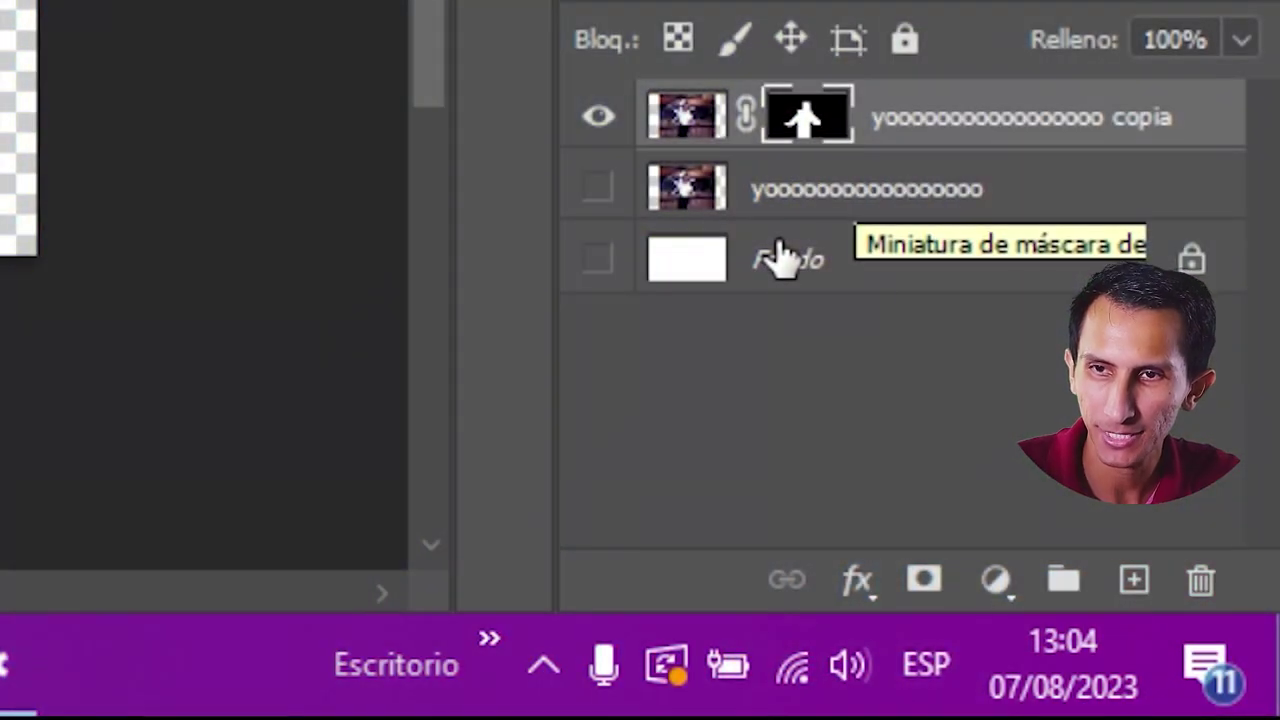
Open Seleccionar y aplicar máscara from the copy layer's mask thumbnail menu
{"action": "right_click", "coordinate": [805, 117]}
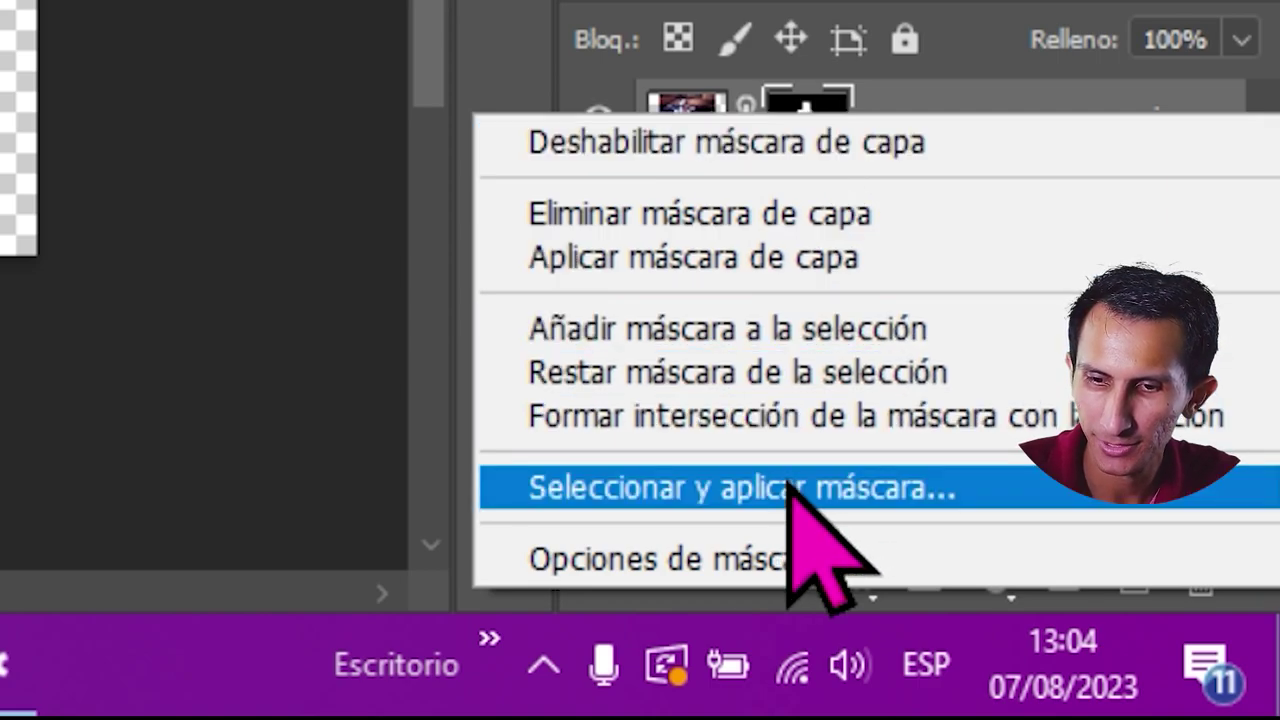
{"action": "left_click", "coordinate": [898, 490]}
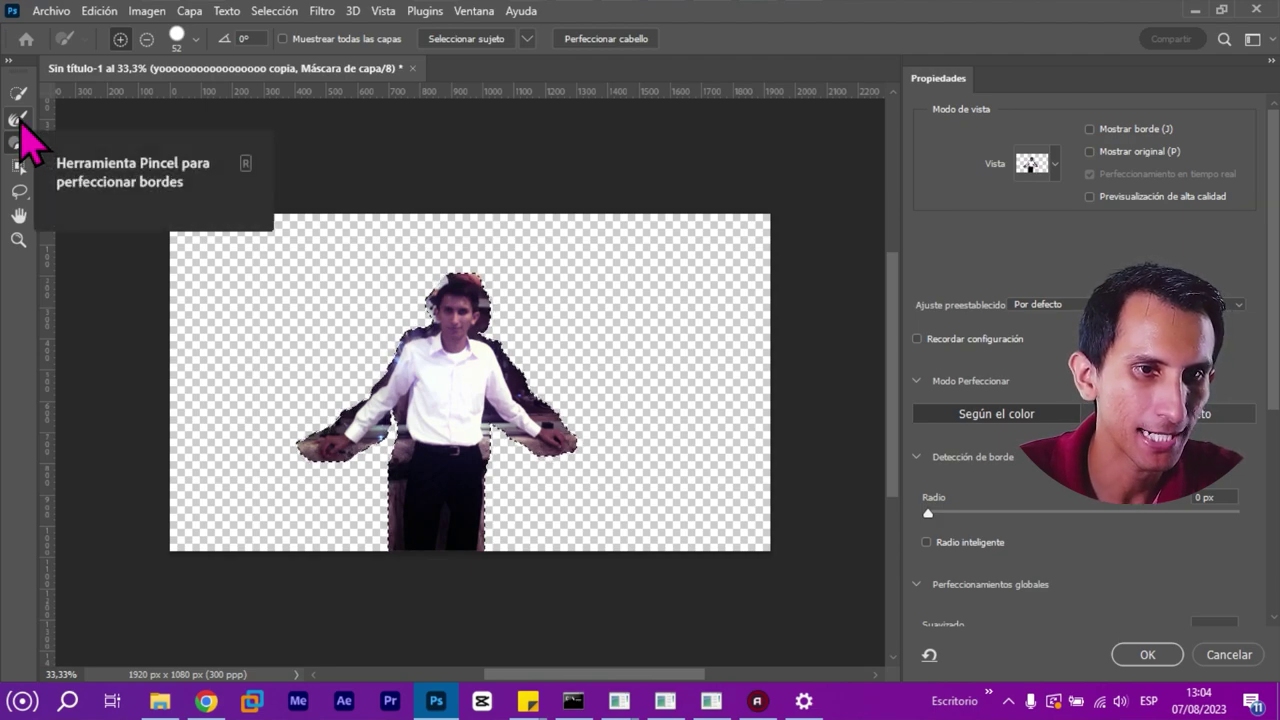
With the Refine Edge Brush at 200% zoom, refine the hair-to-shoulder edge
{"action": "left_click", "coordinate": [18, 118]}
{"action": "scroll", "coordinate": [489, 336], "scroll_direction": "up", "scroll_amount": 2}
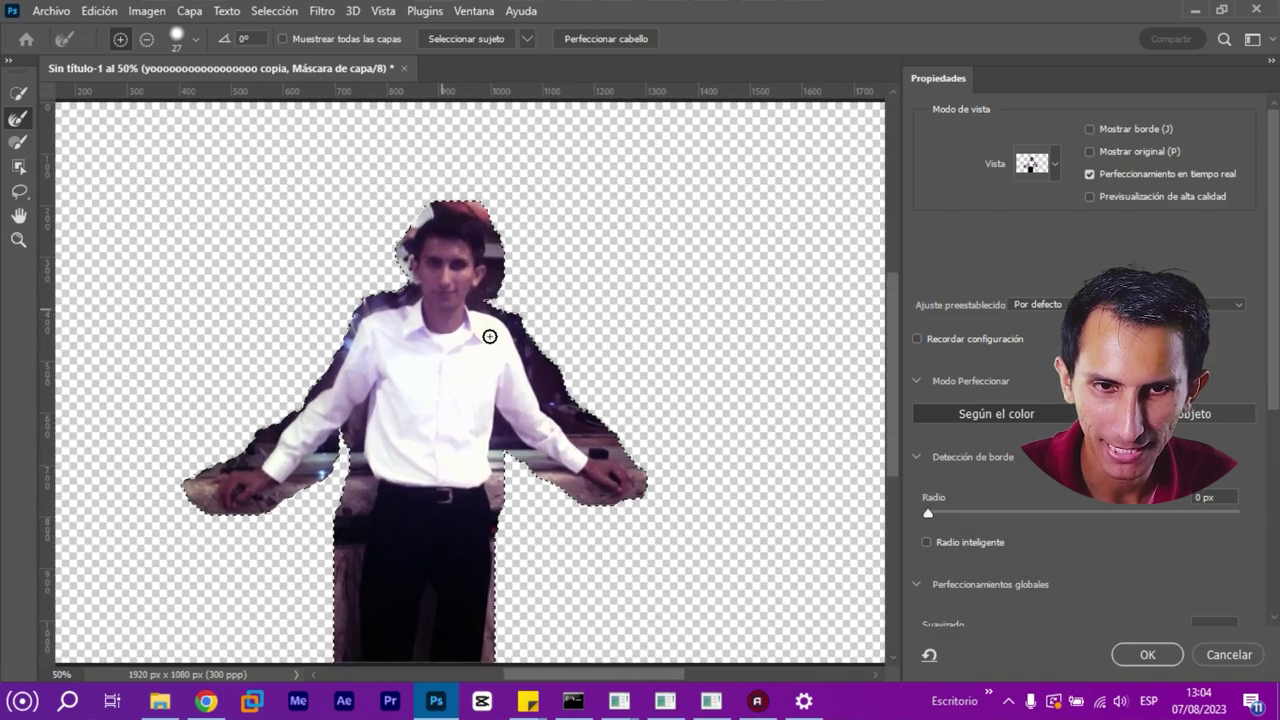
{"action": "scroll", "coordinate": [489, 336], "scroll_direction": "up", "scroll_amount": 1}
{"action": "scroll", "coordinate": [489, 336], "scroll_direction": "up", "scroll_amount": 1}
{"action": "scroll", "coordinate": [489, 336], "scroll_direction": "up", "scroll_amount": 1}
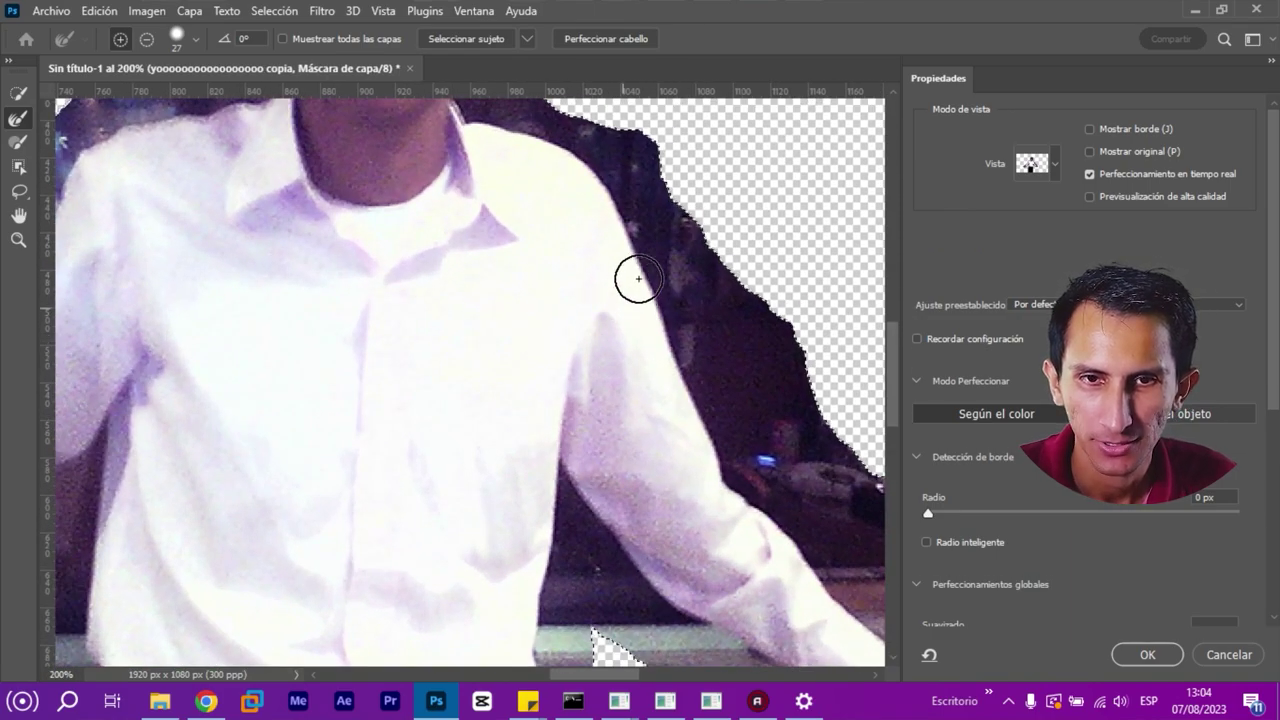
{"action": "left_click_drag", "start_coordinate": [634, 274], "coordinate": [614, 497]}
{"action": "mouse_move", "coordinate": [606, 323]}
{"action": "left_mouse_down"}
{"action": "mouse_move", "coordinate": [604, 501]}
{"action": "mouse_move", "coordinate": [617, 457]}
{"action": "left_mouse_up"}
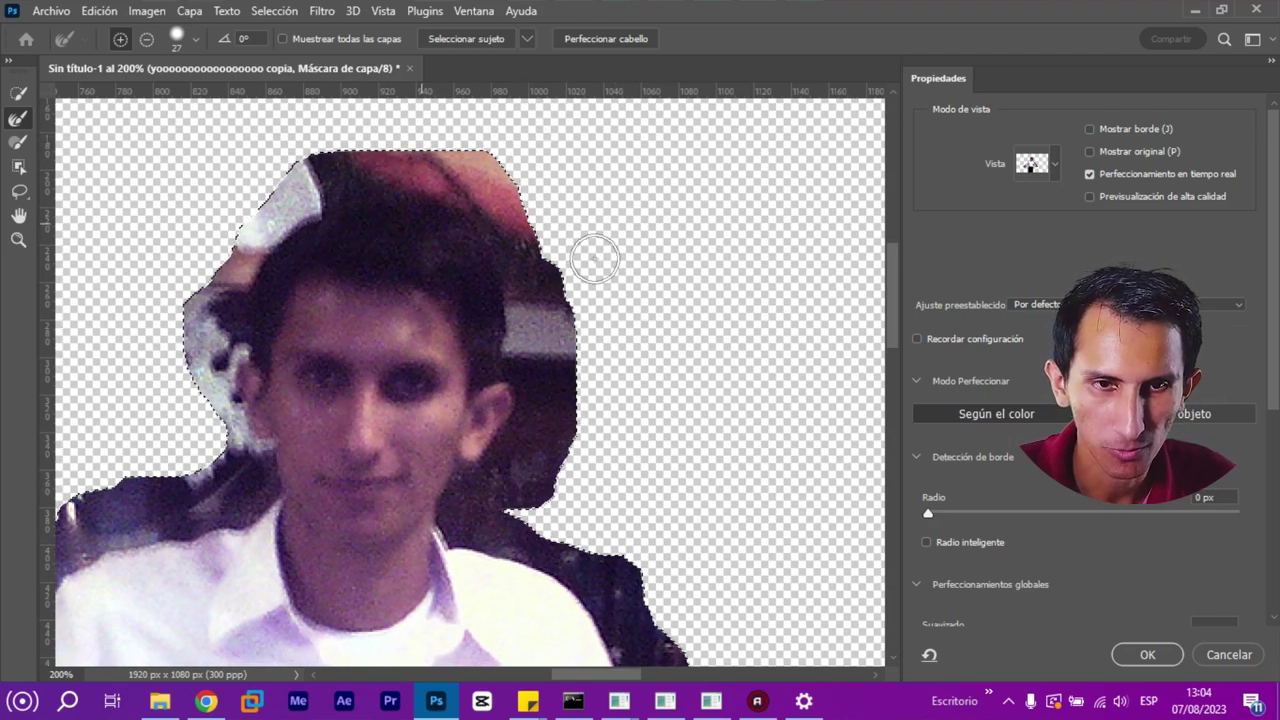
{"action": "mouse_move", "coordinate": [578, 560]}
{"action": "left_mouse_down"}
{"action": "mouse_move", "coordinate": [386, 226]}
{"action": "mouse_move", "coordinate": [350, 260]}
{"action": "left_mouse_up"}
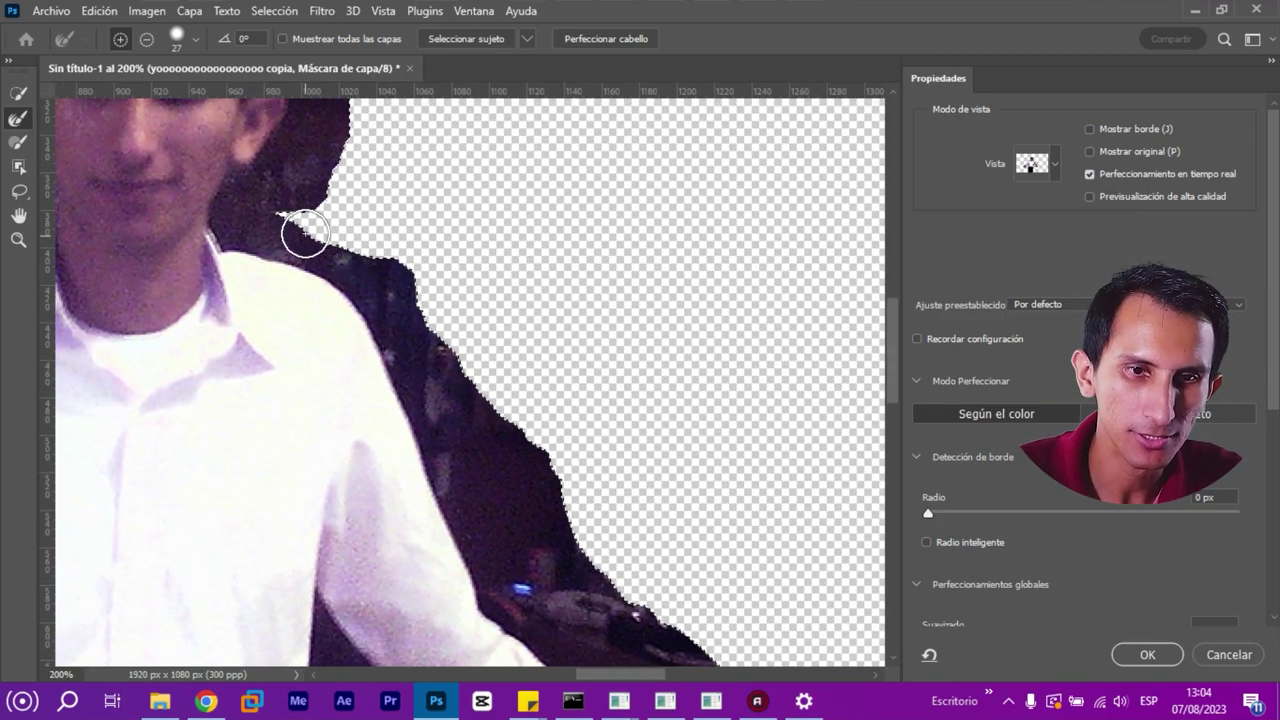
{"action": "mouse_move", "coordinate": [304, 234]}
{"action": "left_mouse_down"}
{"action": "mouse_move", "coordinate": [380, 273]}
{"action": "mouse_move", "coordinate": [477, 518]}
{"action": "left_mouse_up"}
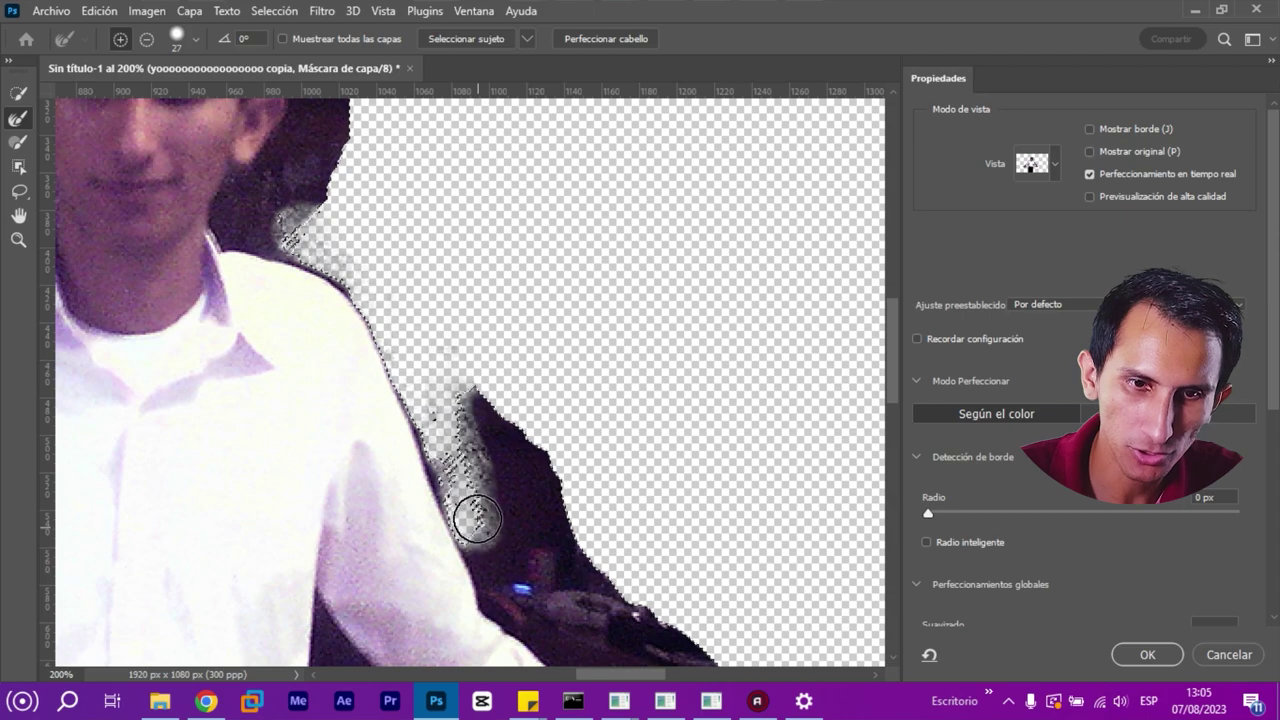
{"action": "left_click_drag", "start_coordinate": [477, 518], "coordinate": [437, 374]}
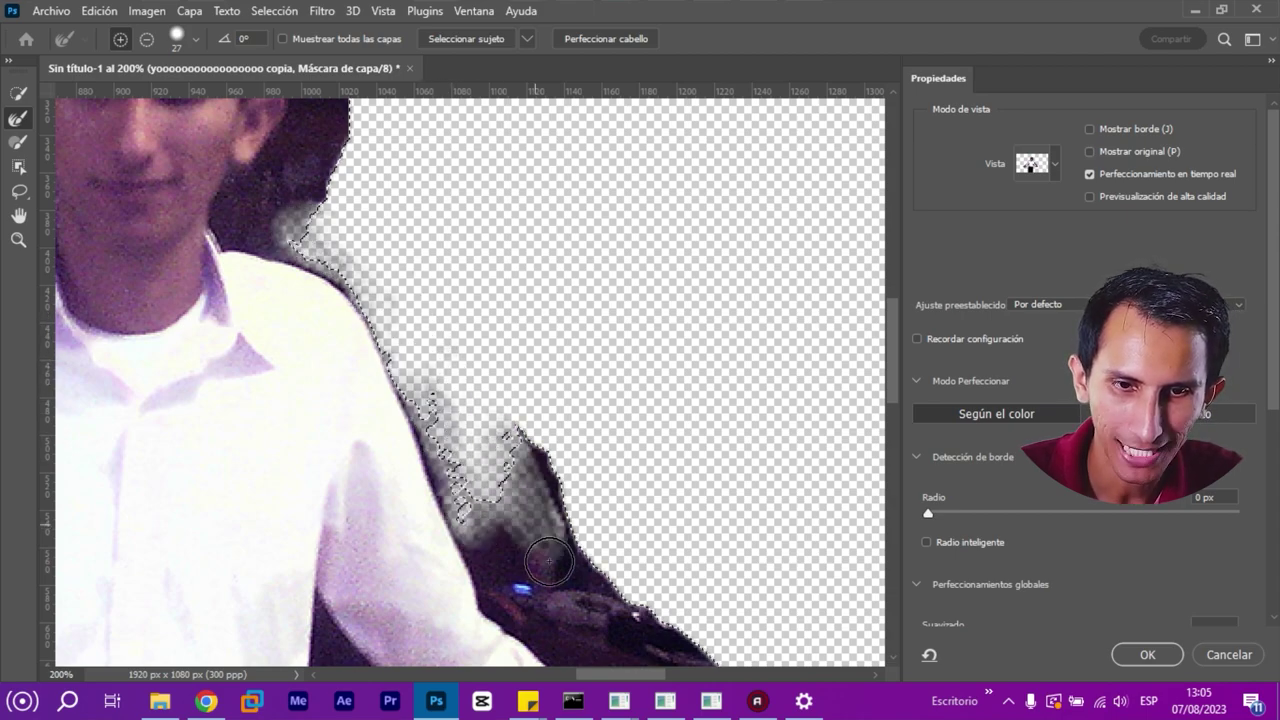
{"action": "mouse_move", "coordinate": [508, 400]}
{"action": "left_mouse_down"}
{"action": "mouse_move", "coordinate": [577, 563]}
{"action": "mouse_move", "coordinate": [563, 568]}
{"action": "mouse_move", "coordinate": [437, 420]}
{"action": "mouse_move", "coordinate": [504, 563]}
{"action": "mouse_move", "coordinate": [571, 606]}
{"action": "left_mouse_up"}
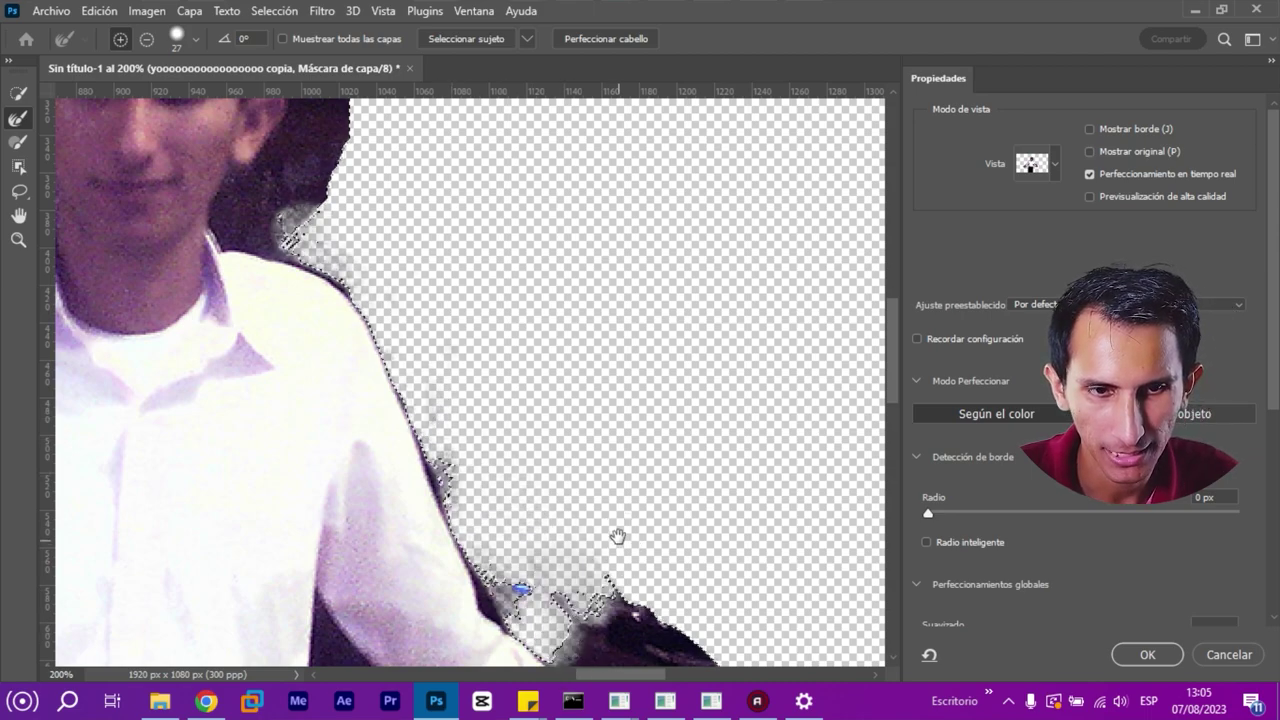
Refine the mask edge down the arm to where it meets the table
{"action": "left_click_drag", "start_coordinate": [618, 536], "coordinate": [478, 305]}
{"action": "left_click_drag", "start_coordinate": [307, 219], "coordinate": [355, 371]}
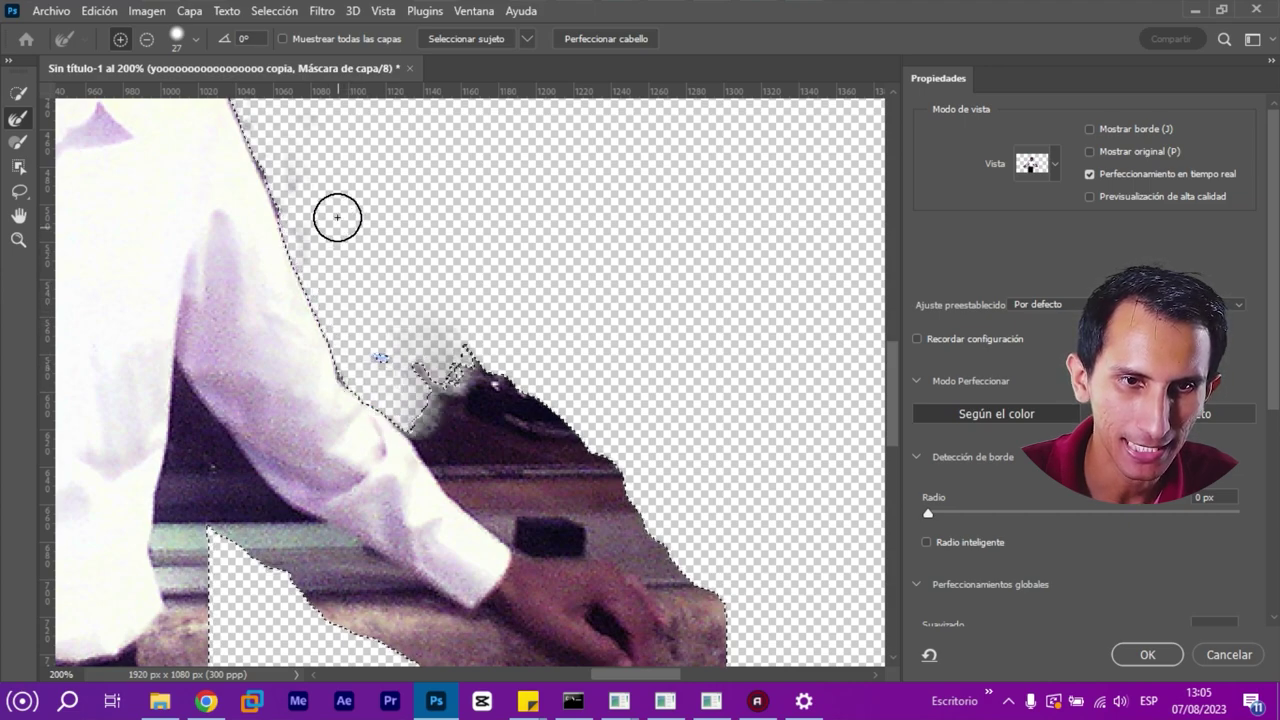
{"action": "left_click_drag", "start_coordinate": [337, 214], "coordinate": [412, 385]}
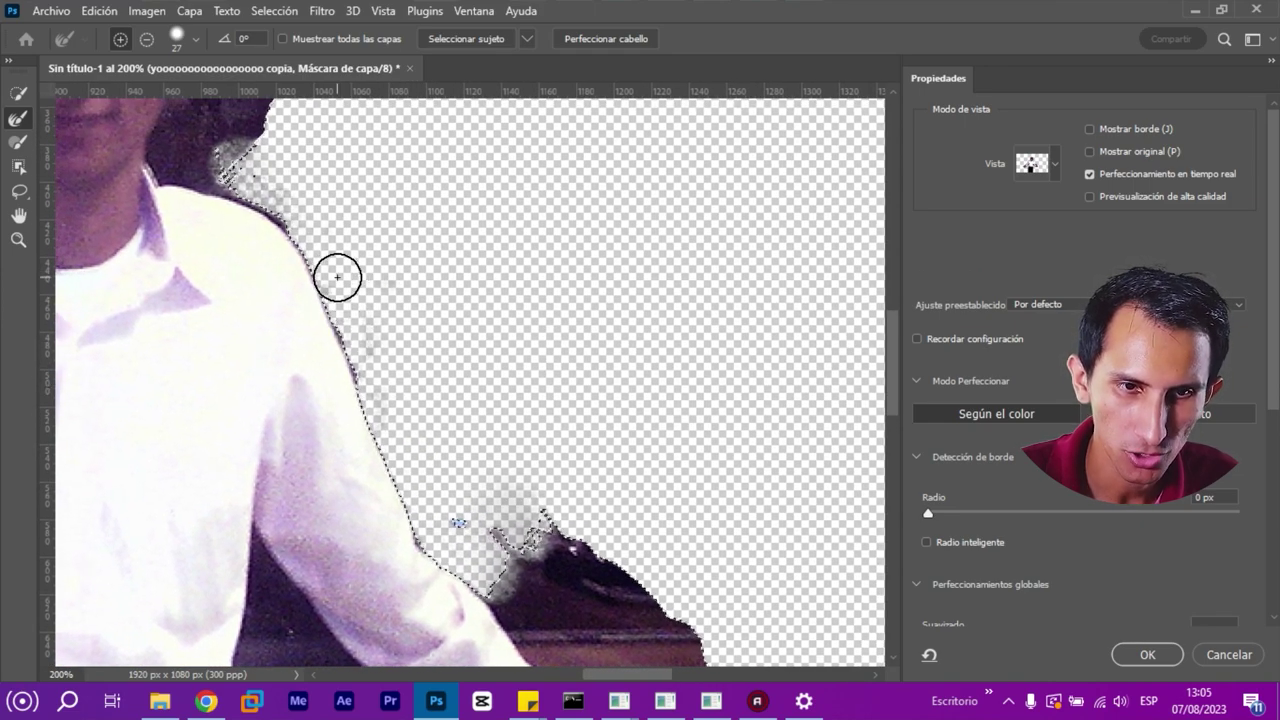
{"action": "mouse_move", "coordinate": [344, 276]}
{"action": "left_mouse_down"}
{"action": "mouse_move", "coordinate": [422, 467]}
{"action": "mouse_move", "coordinate": [363, 263]}
{"action": "left_mouse_up"}
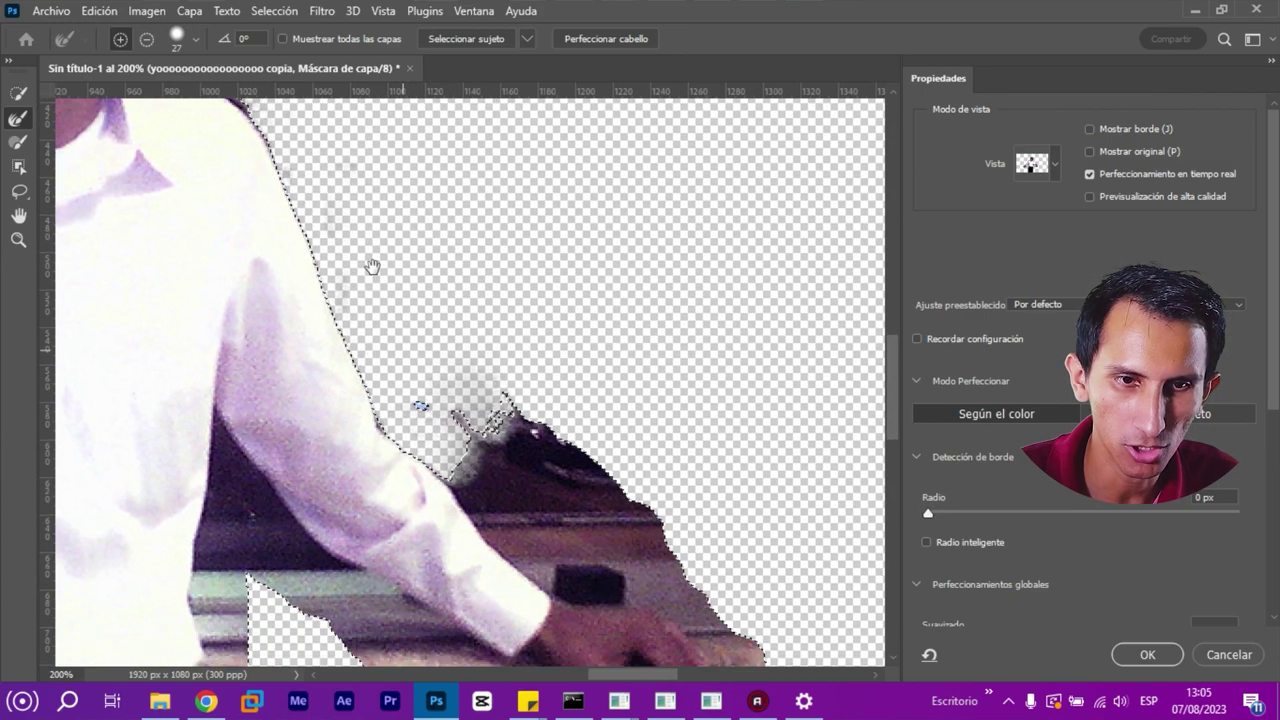
{"action": "mouse_move", "coordinate": [376, 330]}
{"action": "left_mouse_down"}
{"action": "mouse_move", "coordinate": [389, 277]}
{"action": "mouse_move", "coordinate": [514, 457]}
{"action": "mouse_move", "coordinate": [489, 425]}
{"action": "left_mouse_up"}
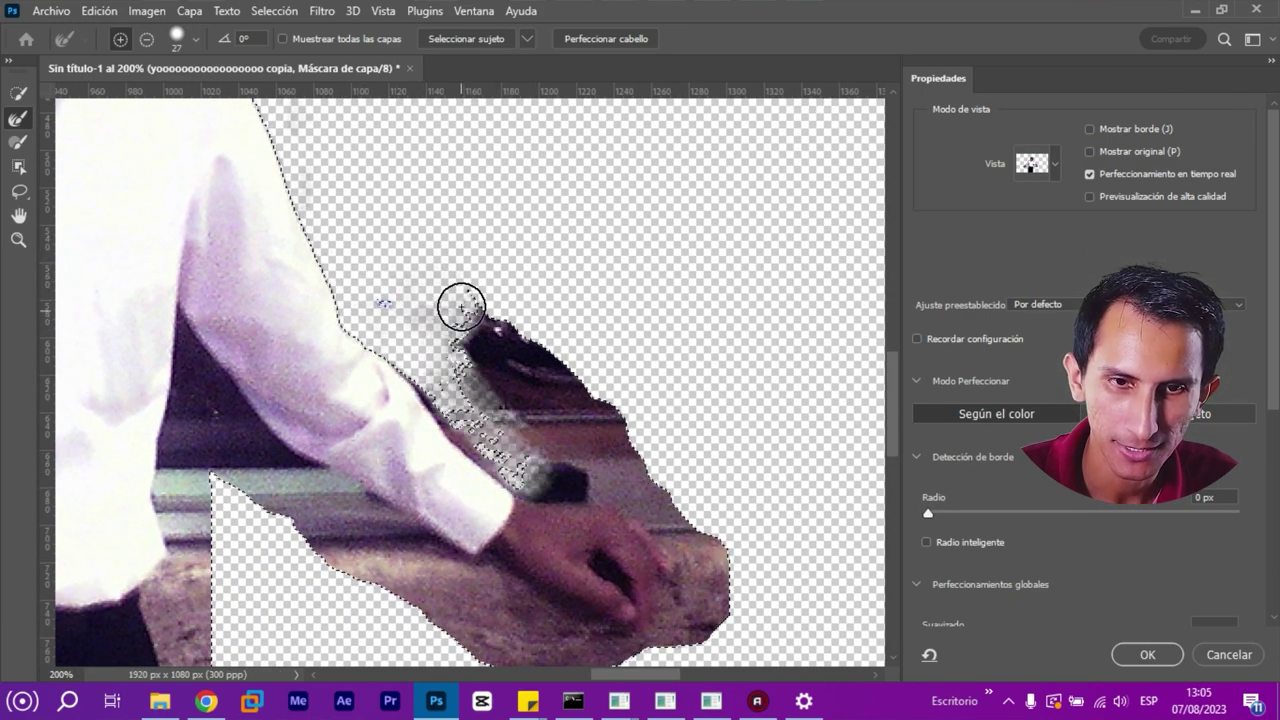
Brush the dark object's right, upper and upper-left edges to clear the grey haze
{"action": "mouse_move", "coordinate": [461, 307]}
{"action": "left_mouse_down"}
{"action": "mouse_move", "coordinate": [586, 386]}
{"action": "mouse_move", "coordinate": [663, 471]}
{"action": "mouse_move", "coordinate": [449, 323]}
{"action": "mouse_move", "coordinate": [664, 484]}
{"action": "mouse_move", "coordinate": [551, 411]}
{"action": "mouse_move", "coordinate": [551, 354]}
{"action": "mouse_move", "coordinate": [629, 429]}
{"action": "mouse_move", "coordinate": [494, 331]}
{"action": "mouse_move", "coordinate": [660, 457]}
{"action": "mouse_move", "coordinate": [465, 385]}
{"action": "mouse_move", "coordinate": [457, 400]}
{"action": "mouse_move", "coordinate": [523, 480]}
{"action": "mouse_move", "coordinate": [473, 456]}
{"action": "mouse_move", "coordinate": [249, 205]}
{"action": "left_mouse_up"}
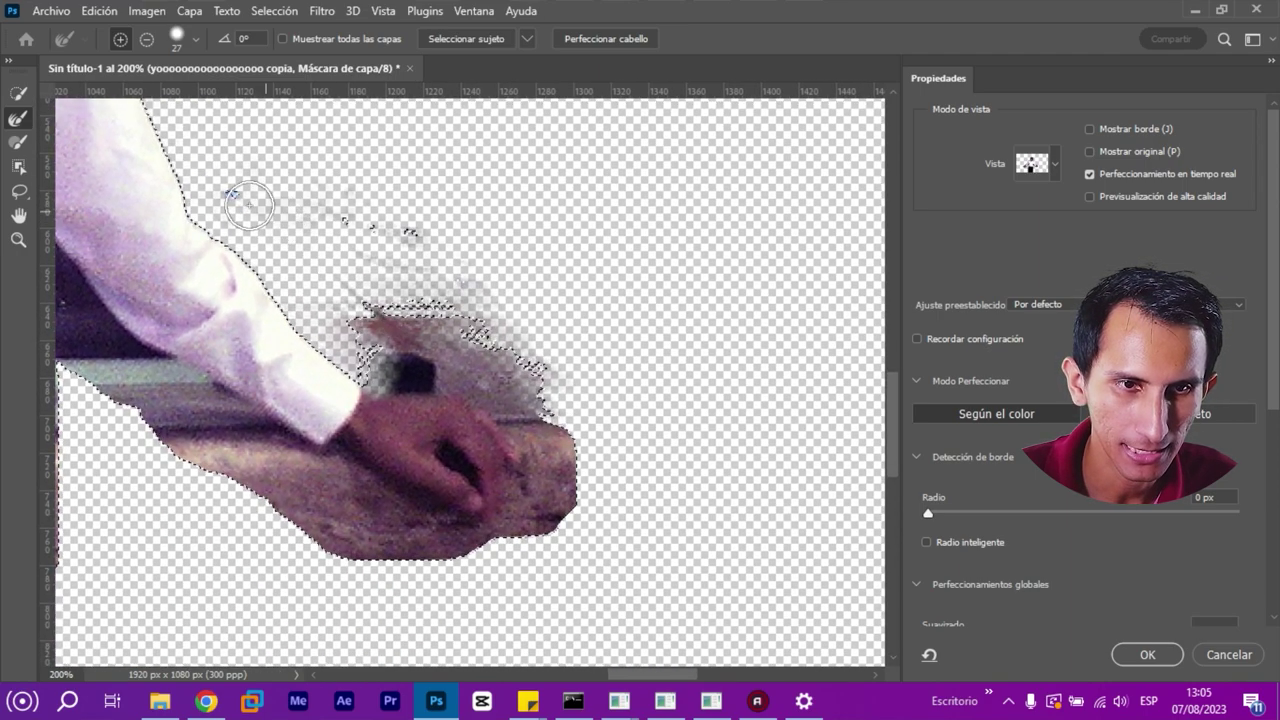
{"action": "mouse_move", "coordinate": [422, 270]}
{"action": "left_mouse_down"}
{"action": "mouse_move", "coordinate": [386, 300]}
{"action": "mouse_move", "coordinate": [404, 325]}
{"action": "left_mouse_up"}
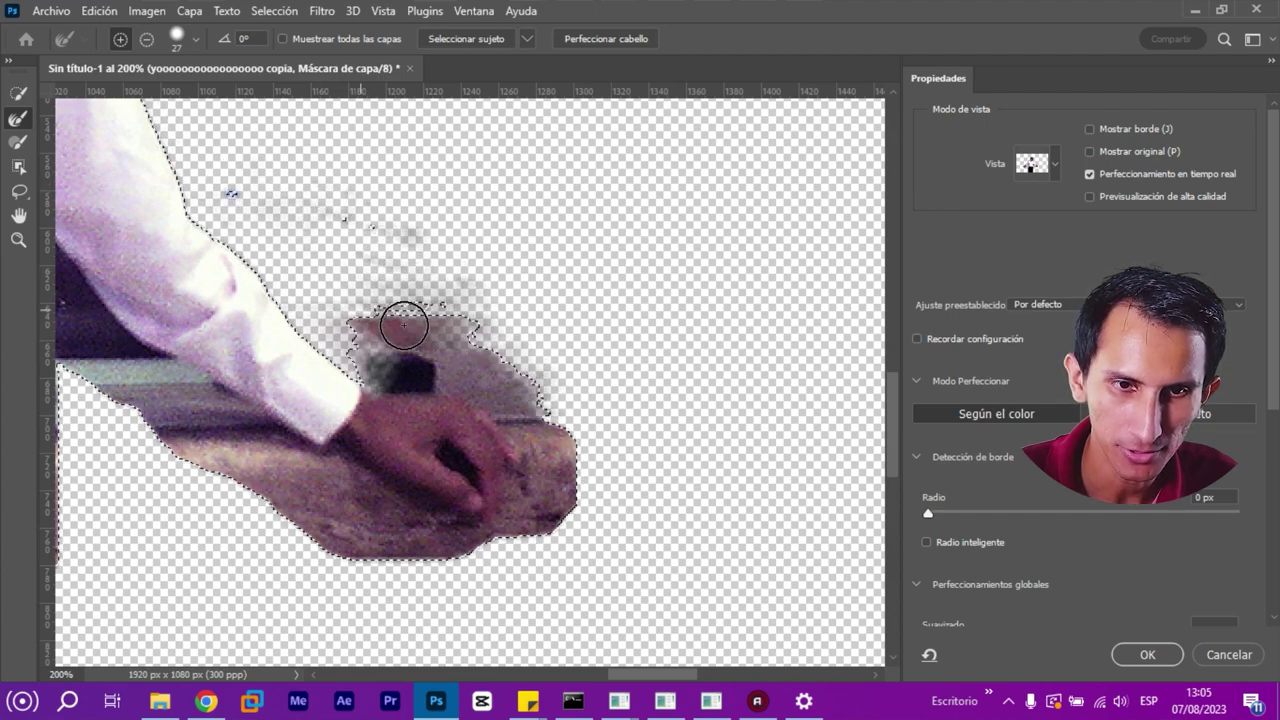
{"action": "left_click_drag", "start_coordinate": [557, 387], "coordinate": [400, 357]}
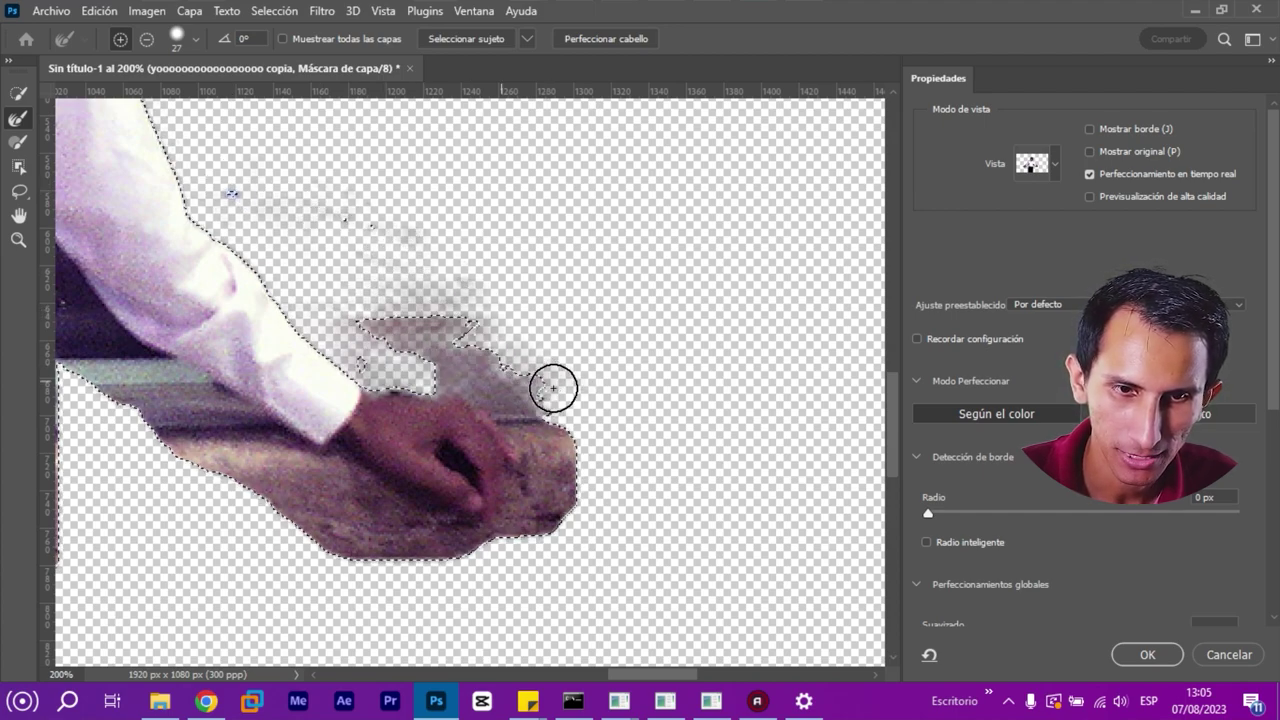
{"action": "mouse_move", "coordinate": [553, 388]}
{"action": "left_mouse_down"}
{"action": "mouse_move", "coordinate": [378, 371]}
{"action": "mouse_move", "coordinate": [438, 371]}
{"action": "mouse_move", "coordinate": [551, 454]}
{"action": "left_mouse_up"}
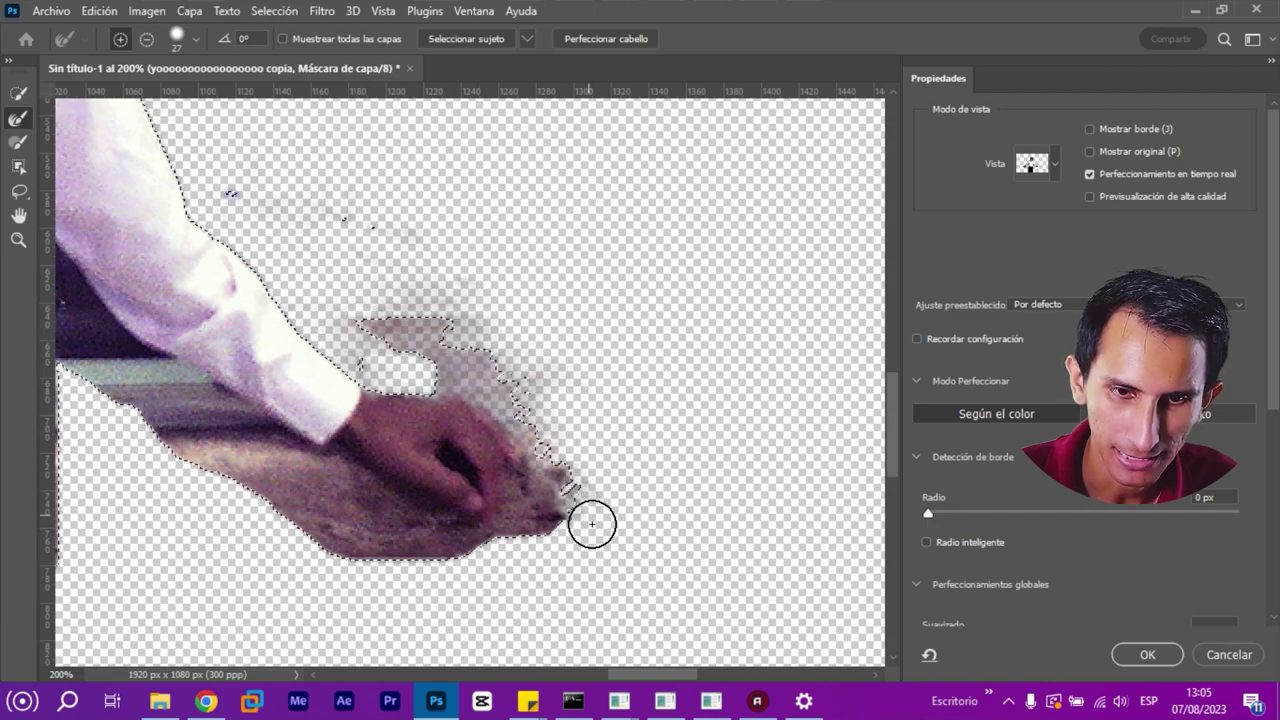
{"action": "mouse_move", "coordinate": [592, 524]}
{"action": "left_mouse_down"}
{"action": "mouse_move", "coordinate": [514, 400]}
{"action": "mouse_move", "coordinate": [452, 381]}
{"action": "mouse_move", "coordinate": [452, 342]}
{"action": "mouse_move", "coordinate": [410, 361]}
{"action": "left_mouse_up"}
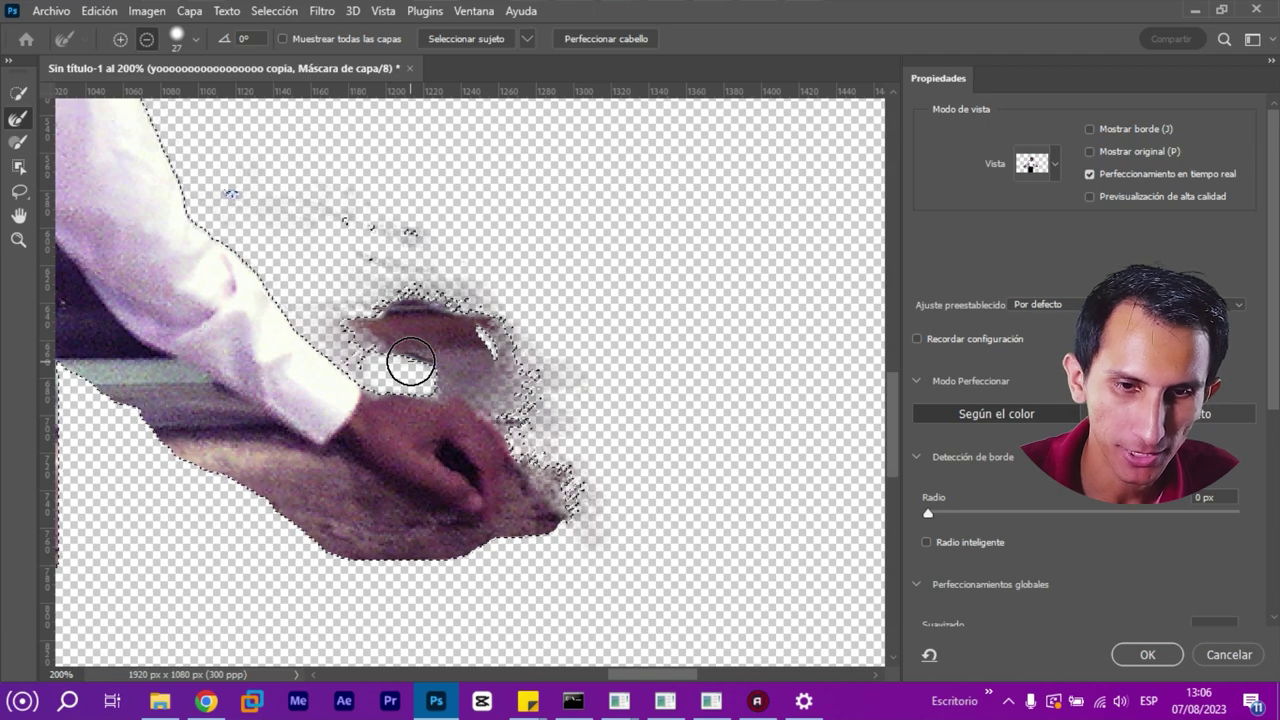
Refine the mask over the dark area beside the arm and along the hand's lower edge
{"action": "mouse_move", "coordinate": [378, 345]}
{"action": "left_mouse_down"}
{"action": "mouse_move", "coordinate": [431, 340]}
{"action": "mouse_move", "coordinate": [490, 360]}
{"action": "left_mouse_up"}
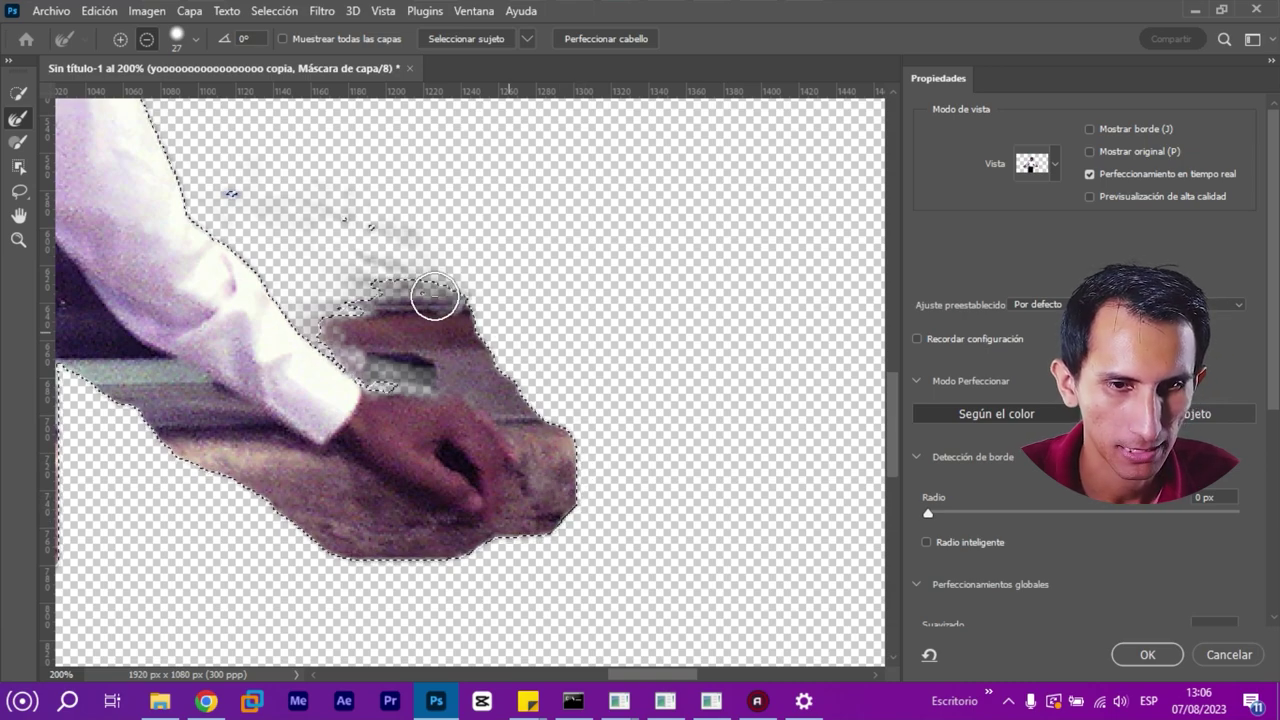
{"action": "mouse_move", "coordinate": [435, 297]}
{"action": "left_mouse_down"}
{"action": "mouse_move", "coordinate": [305, 242]}
{"action": "mouse_move", "coordinate": [320, 277]}
{"action": "left_mouse_up"}
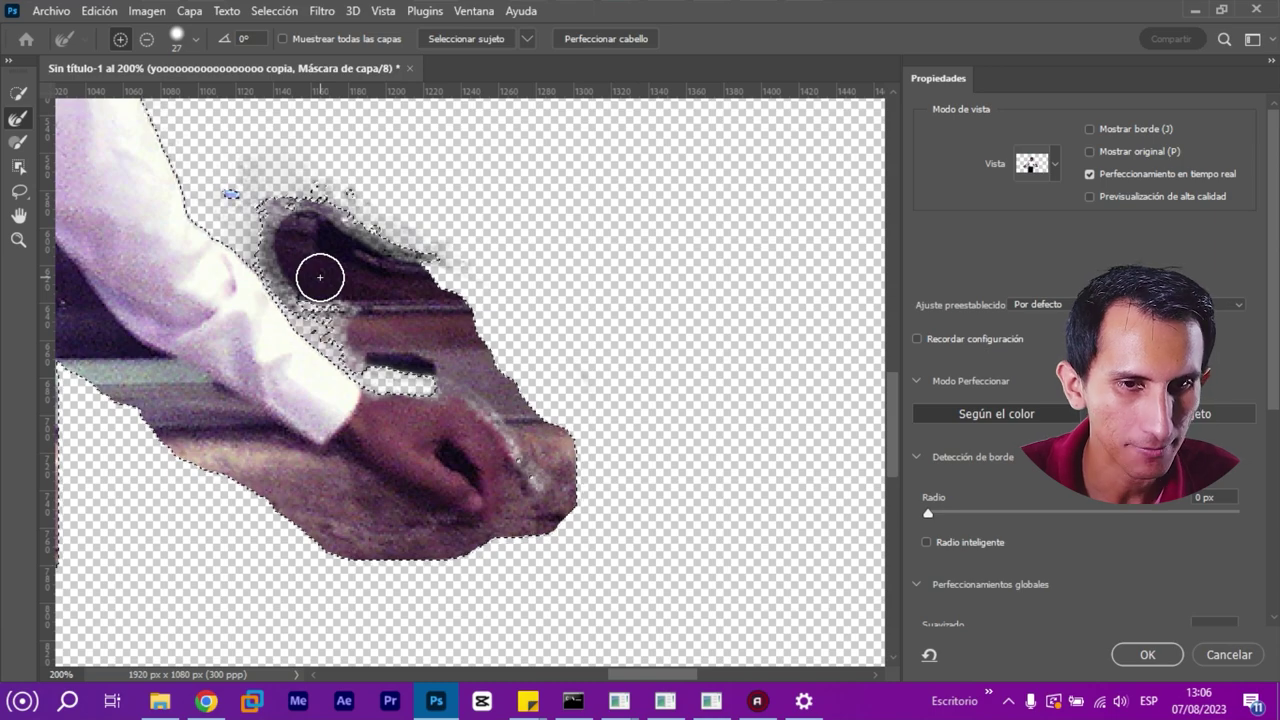
{"action": "mouse_move", "coordinate": [244, 205]}
{"action": "left_mouse_down"}
{"action": "mouse_move", "coordinate": [271, 200]}
{"action": "mouse_move", "coordinate": [300, 230]}
{"action": "mouse_move", "coordinate": [286, 249]}
{"action": "mouse_move", "coordinate": [389, 330]}
{"action": "mouse_move", "coordinate": [341, 302]}
{"action": "mouse_move", "coordinate": [400, 369]}
{"action": "mouse_move", "coordinate": [509, 391]}
{"action": "mouse_move", "coordinate": [394, 300]}
{"action": "mouse_move", "coordinate": [487, 371]}
{"action": "mouse_move", "coordinate": [500, 346]}
{"action": "mouse_move", "coordinate": [397, 334]}
{"action": "mouse_move", "coordinate": [531, 396]}
{"action": "mouse_move", "coordinate": [523, 366]}
{"action": "mouse_move", "coordinate": [557, 407]}
{"action": "mouse_move", "coordinate": [291, 468]}
{"action": "mouse_move", "coordinate": [134, 417]}
{"action": "mouse_move", "coordinate": [248, 438]}
{"action": "mouse_move", "coordinate": [343, 523]}
{"action": "mouse_move", "coordinate": [251, 471]}
{"action": "mouse_move", "coordinate": [409, 558]}
{"action": "mouse_move", "coordinate": [214, 457]}
{"action": "mouse_move", "coordinate": [329, 471]}
{"action": "mouse_move", "coordinate": [448, 549]}
{"action": "left_mouse_up"}
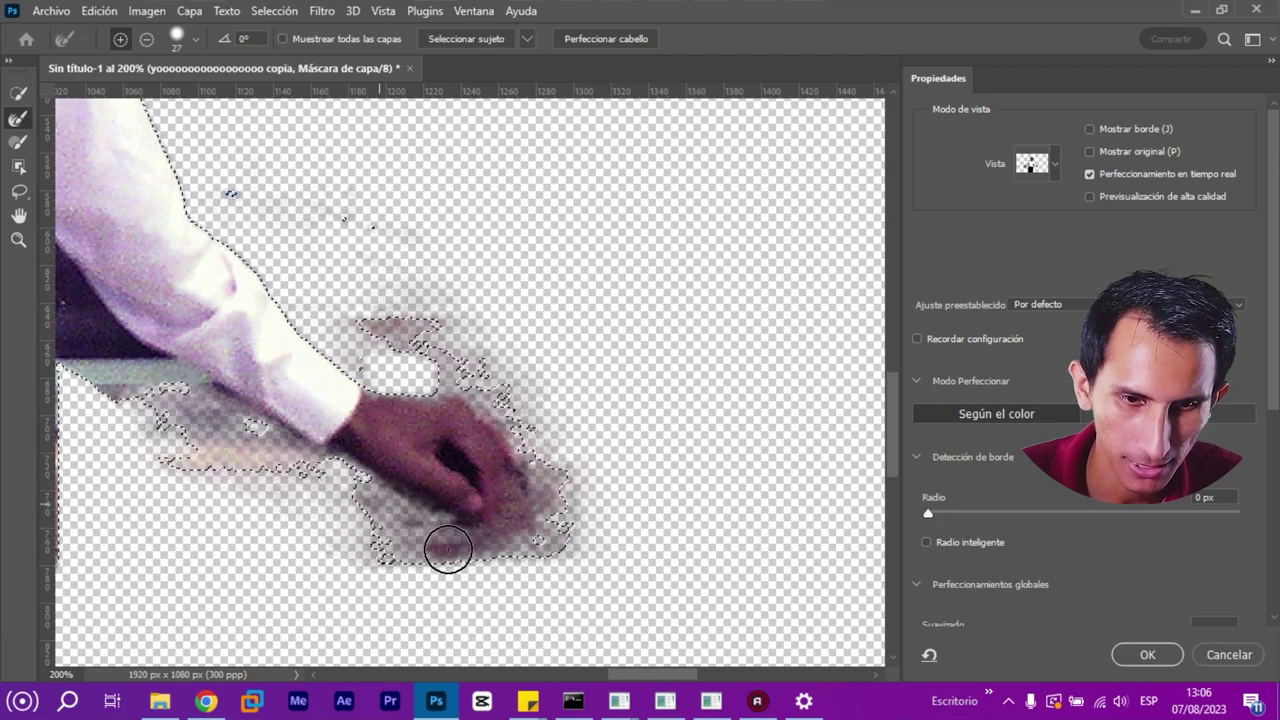
{"action": "mouse_move", "coordinate": [535, 594]}
{"action": "left_mouse_down"}
{"action": "mouse_move", "coordinate": [434, 529]}
{"action": "mouse_move", "coordinate": [366, 506]}
{"action": "mouse_move", "coordinate": [526, 583]}
{"action": "mouse_move", "coordinate": [383, 508]}
{"action": "mouse_move", "coordinate": [424, 551]}
{"action": "left_mouse_up"}
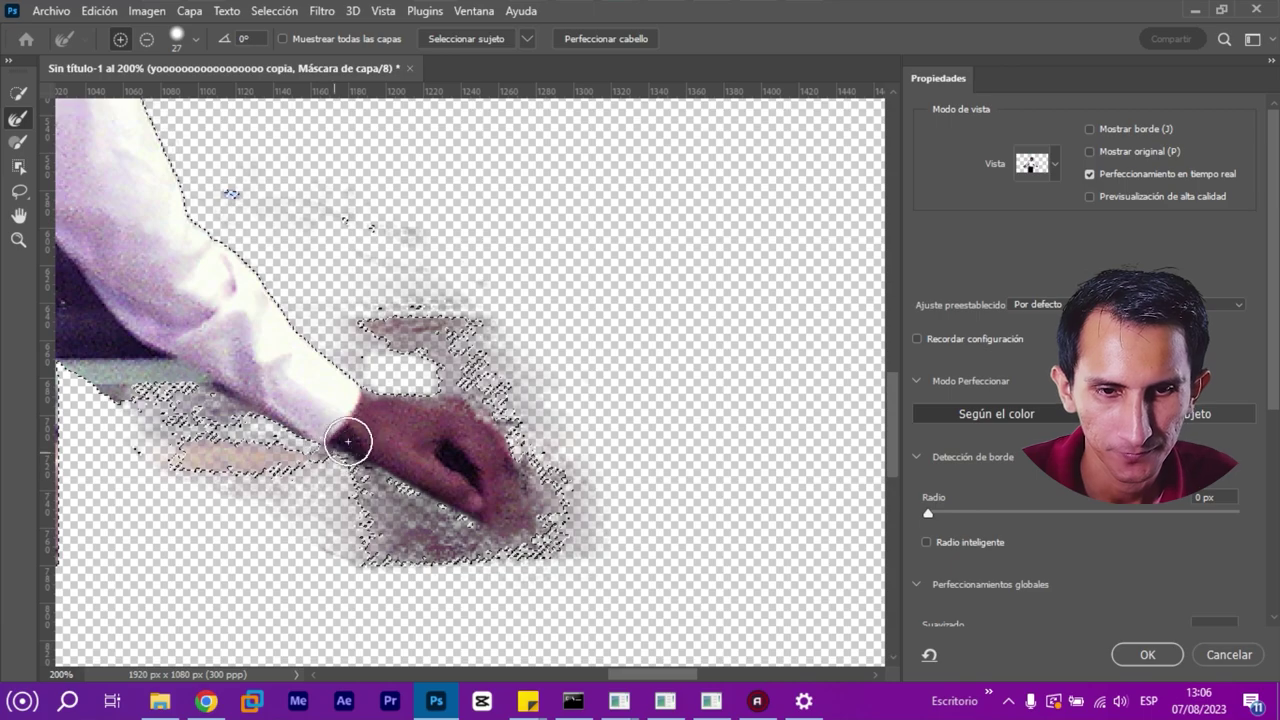
Tighten the torso–arm gap, the lower arm edge and the hair beside the neck
{"action": "scroll", "coordinate": [394, 451], "scroll_direction": "left", "scroll_amount": 5}
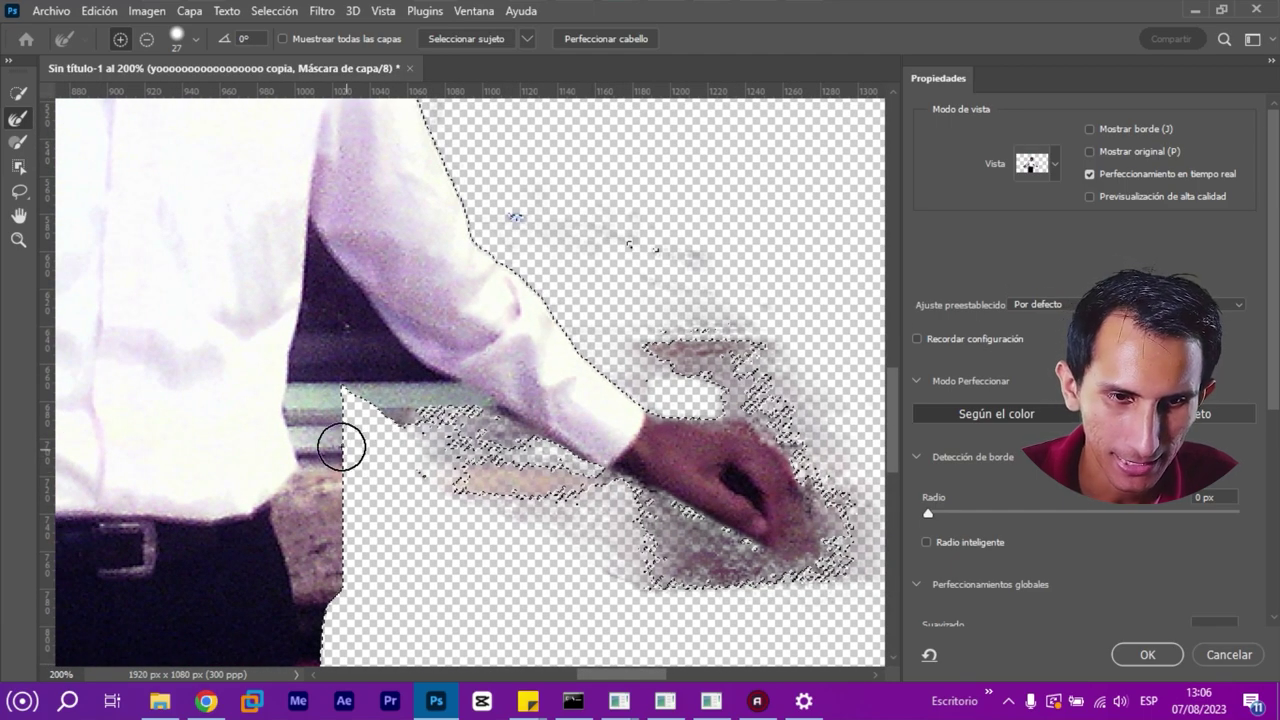
{"action": "mouse_move", "coordinate": [341, 447]}
{"action": "left_mouse_down"}
{"action": "mouse_move", "coordinate": [310, 395]}
{"action": "mouse_move", "coordinate": [300, 309]}
{"action": "mouse_move", "coordinate": [329, 311]}
{"action": "mouse_move", "coordinate": [491, 443]}
{"action": "mouse_move", "coordinate": [433, 403]}
{"action": "left_mouse_up"}
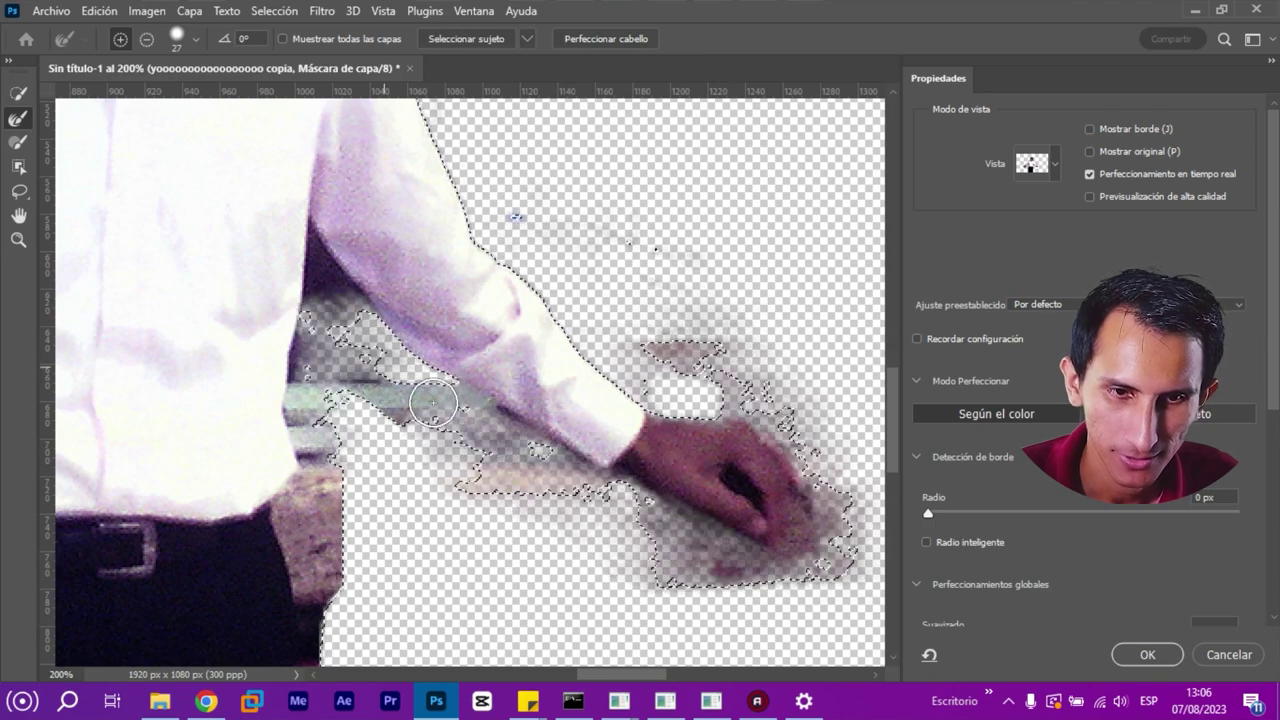
{"action": "mouse_move", "coordinate": [466, 467]}
{"action": "left_mouse_down"}
{"action": "mouse_move", "coordinate": [480, 449]}
{"action": "mouse_move", "coordinate": [383, 391]}
{"action": "mouse_move", "coordinate": [546, 466]}
{"action": "mouse_move", "coordinate": [576, 500]}
{"action": "mouse_move", "coordinate": [440, 451]}
{"action": "mouse_move", "coordinate": [671, 543]}
{"action": "mouse_move", "coordinate": [608, 511]}
{"action": "left_mouse_up"}
{"action": "left_click_drag", "start_coordinate": [435, 255], "coordinate": [531, 617]}
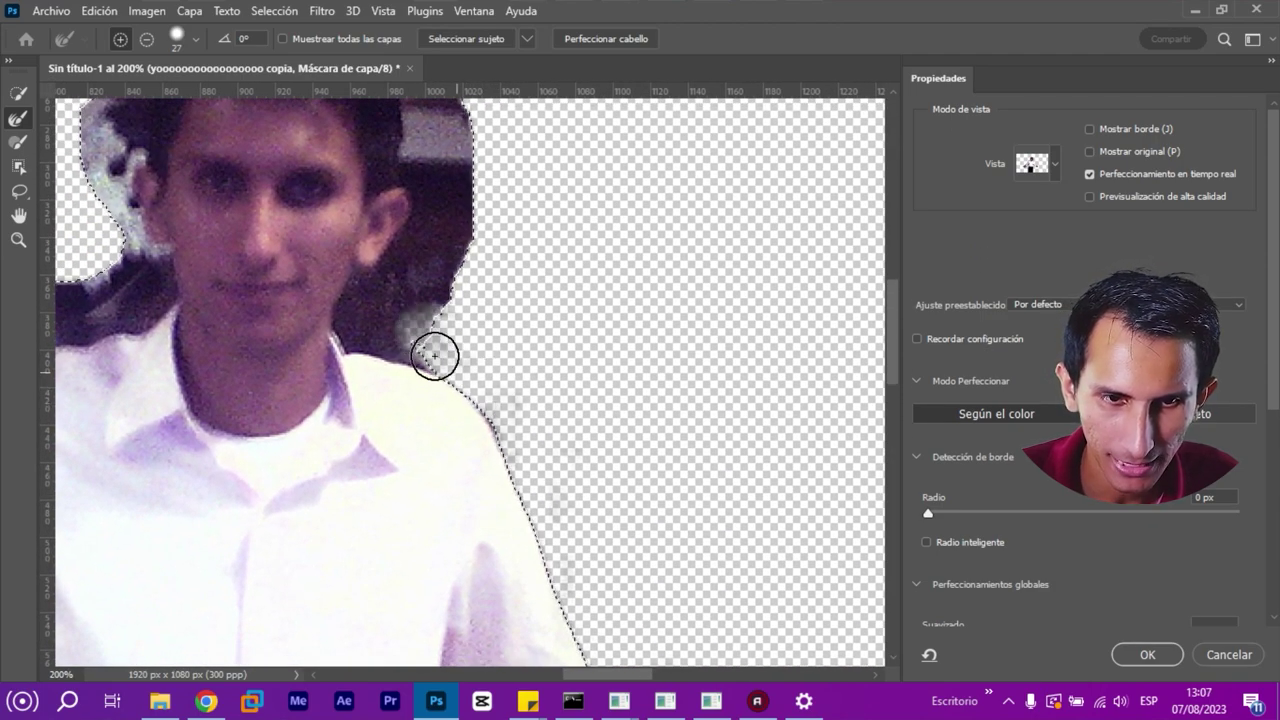
{"action": "left_click_drag", "start_coordinate": [355, 330], "coordinate": [357, 328]}
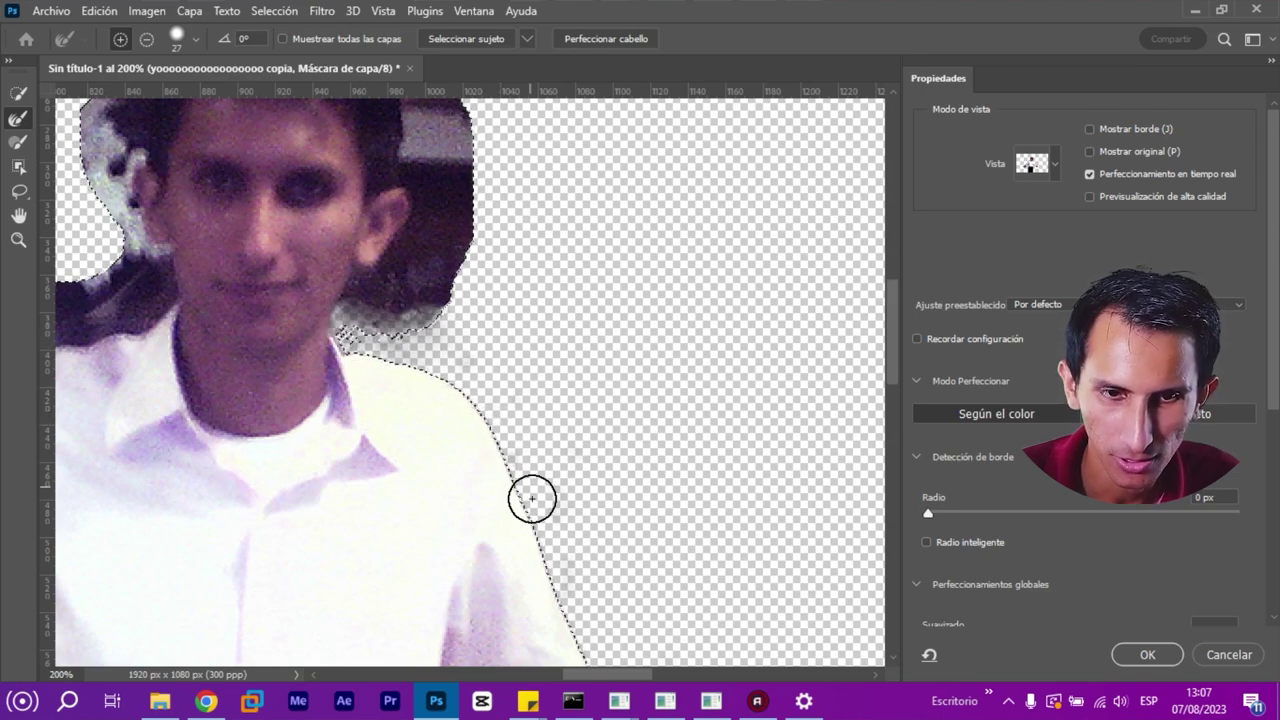
{"action": "mouse_move", "coordinate": [528, 500]}
{"action": "left_mouse_down"}
{"action": "mouse_move", "coordinate": [414, 293]}
{"action": "mouse_move", "coordinate": [399, 235]}
{"action": "left_mouse_up"}
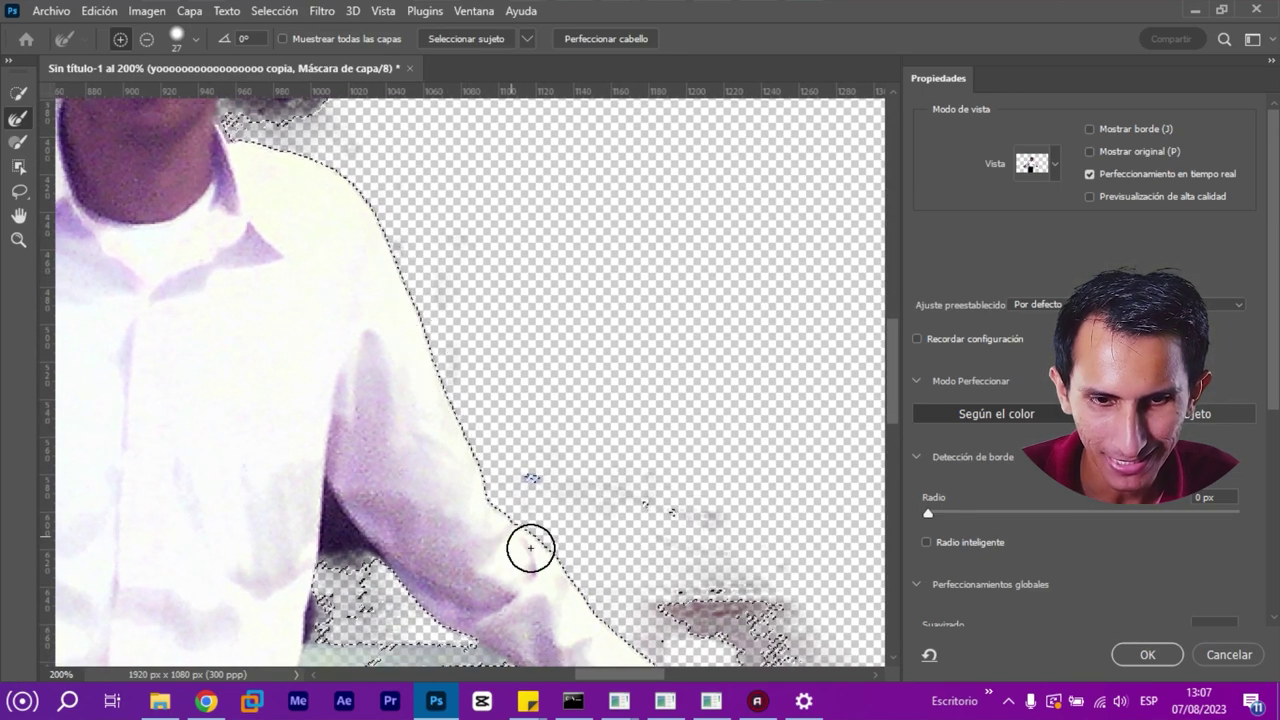
{"action": "left_click_drag", "start_coordinate": [571, 549], "coordinate": [443, 429]}
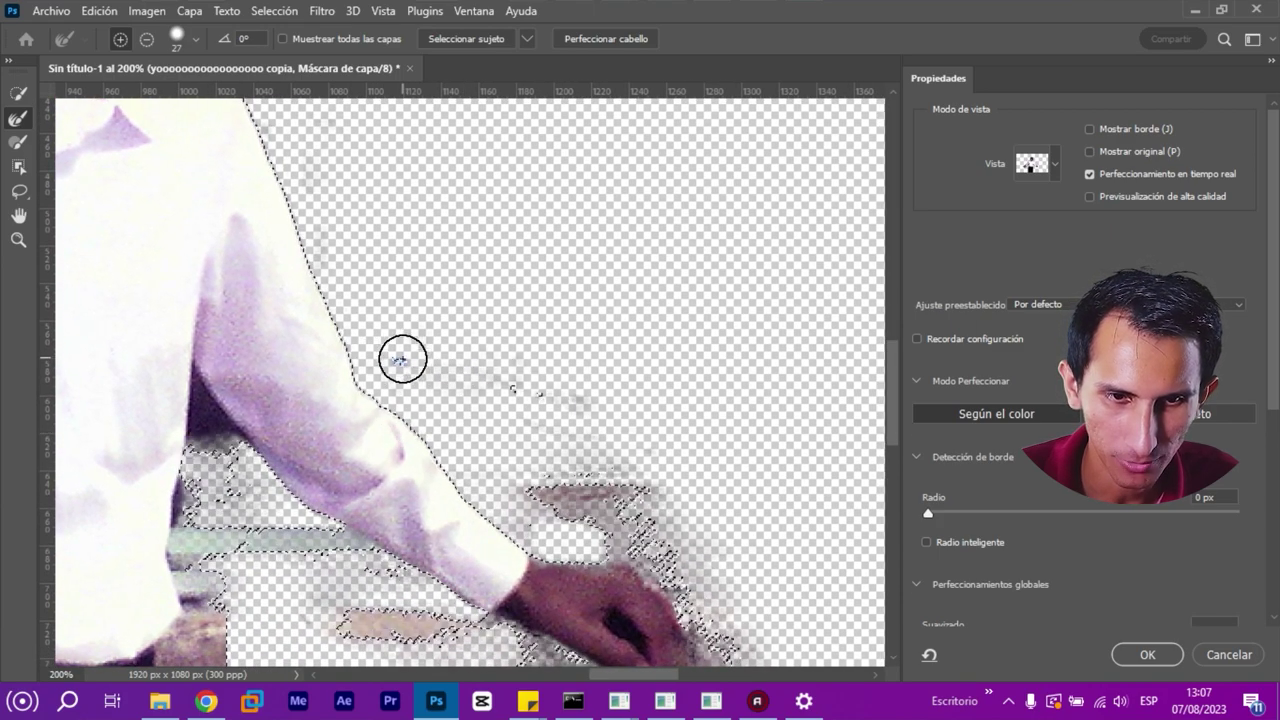
Paint the mask with the Brush tool beside the arm edge and around the hand
{"action": "left_click", "coordinate": [17, 143]}
{"action": "left_click", "coordinate": [414, 344]}
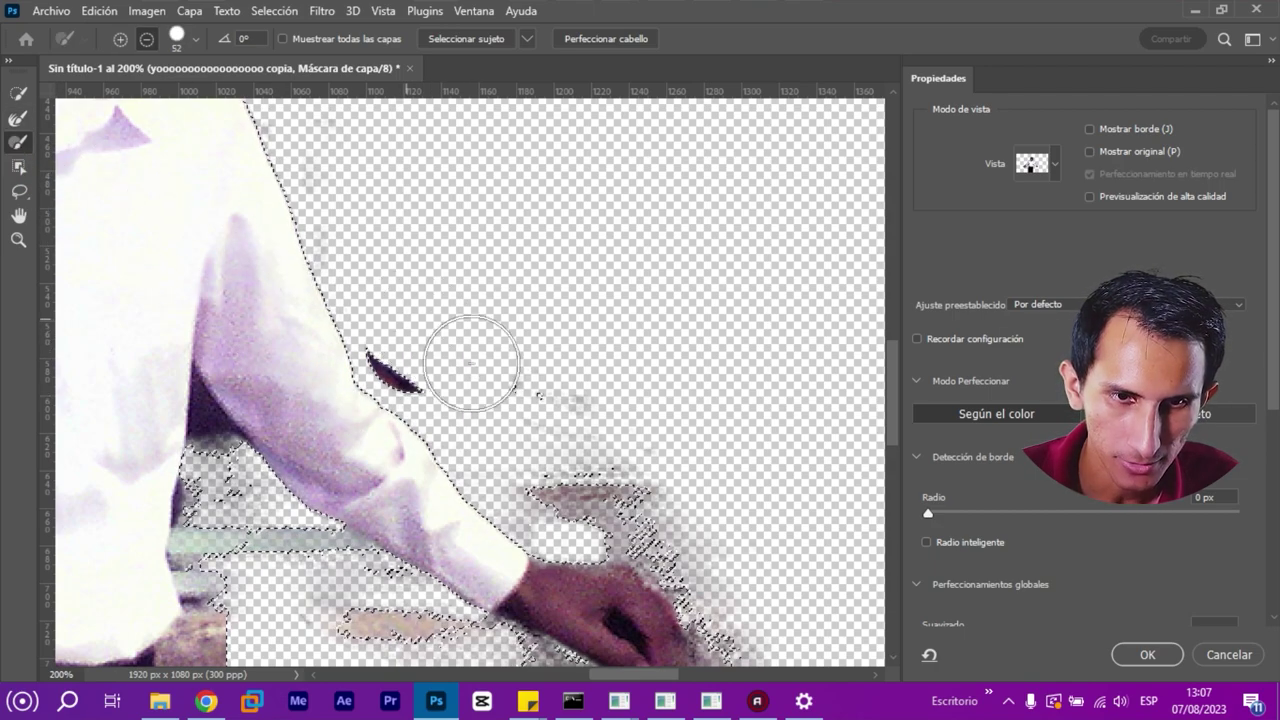
{"action": "left_click", "coordinate": [406, 338]}
{"action": "left_click_drag", "start_coordinate": [600, 423], "coordinate": [627, 498]}
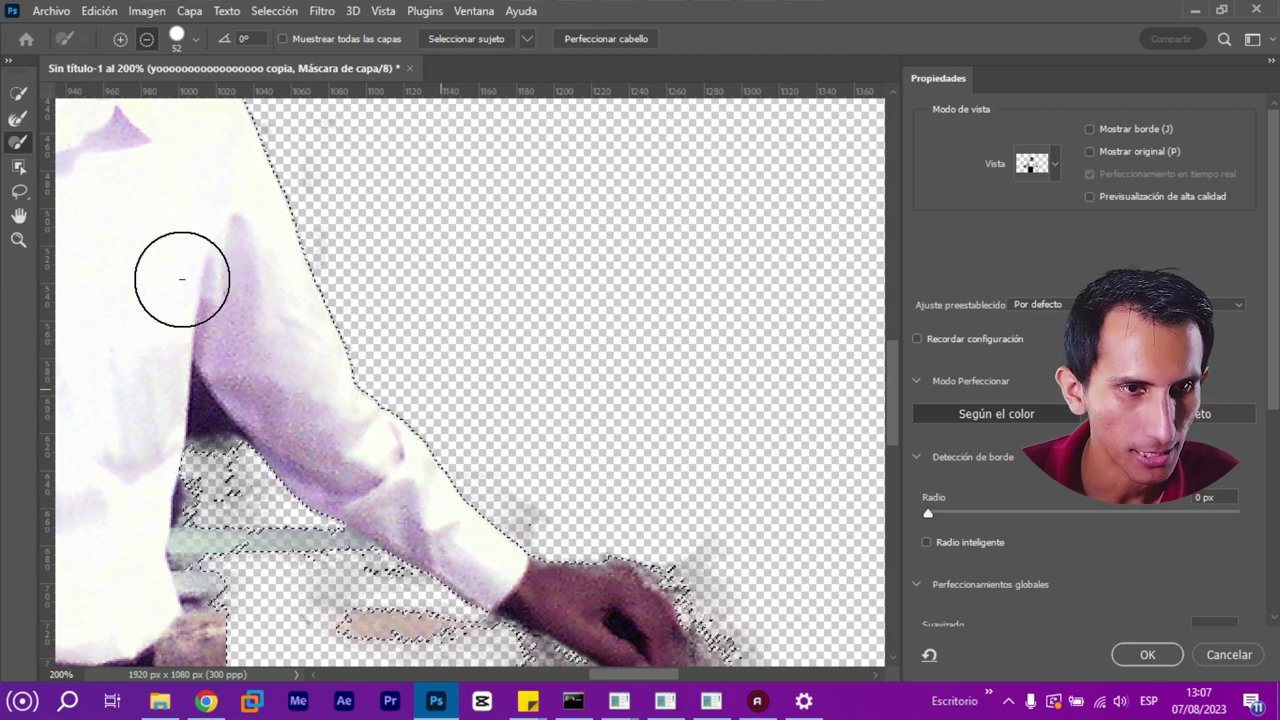
{"action": "left_click", "coordinate": [18, 141]}
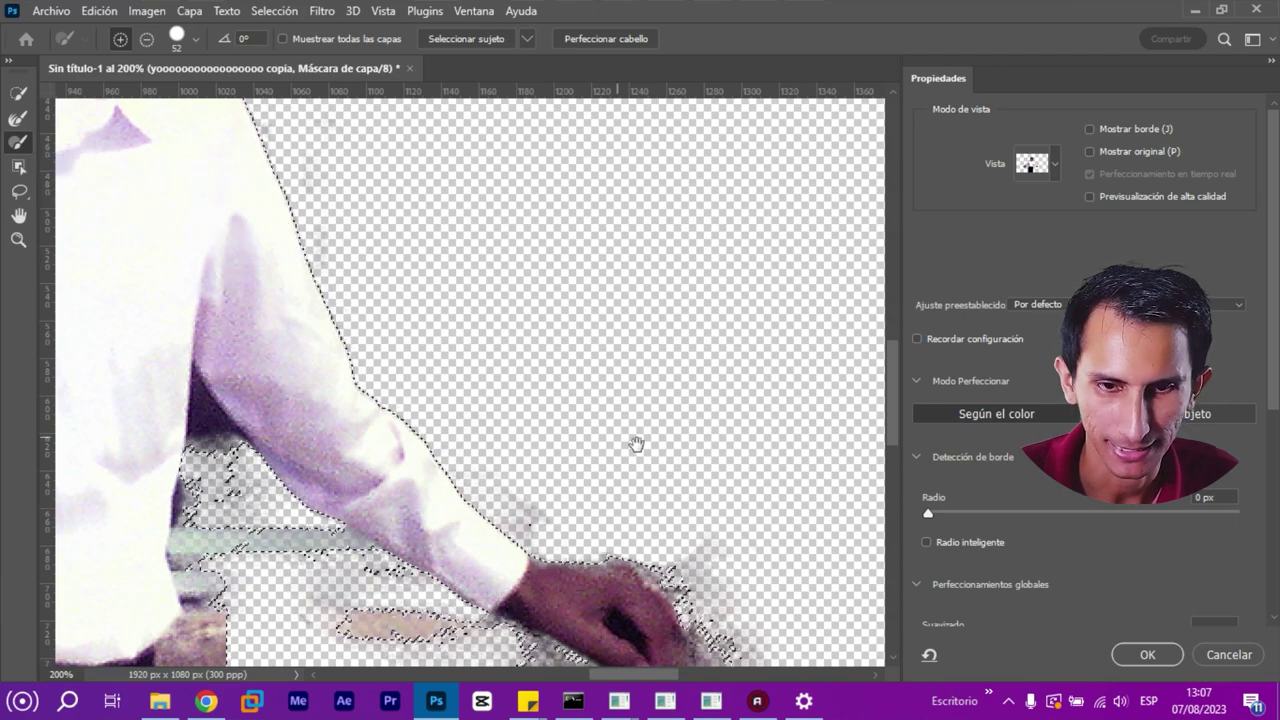
{"action": "left_click_drag", "start_coordinate": [634, 443], "coordinate": [300, 171]}
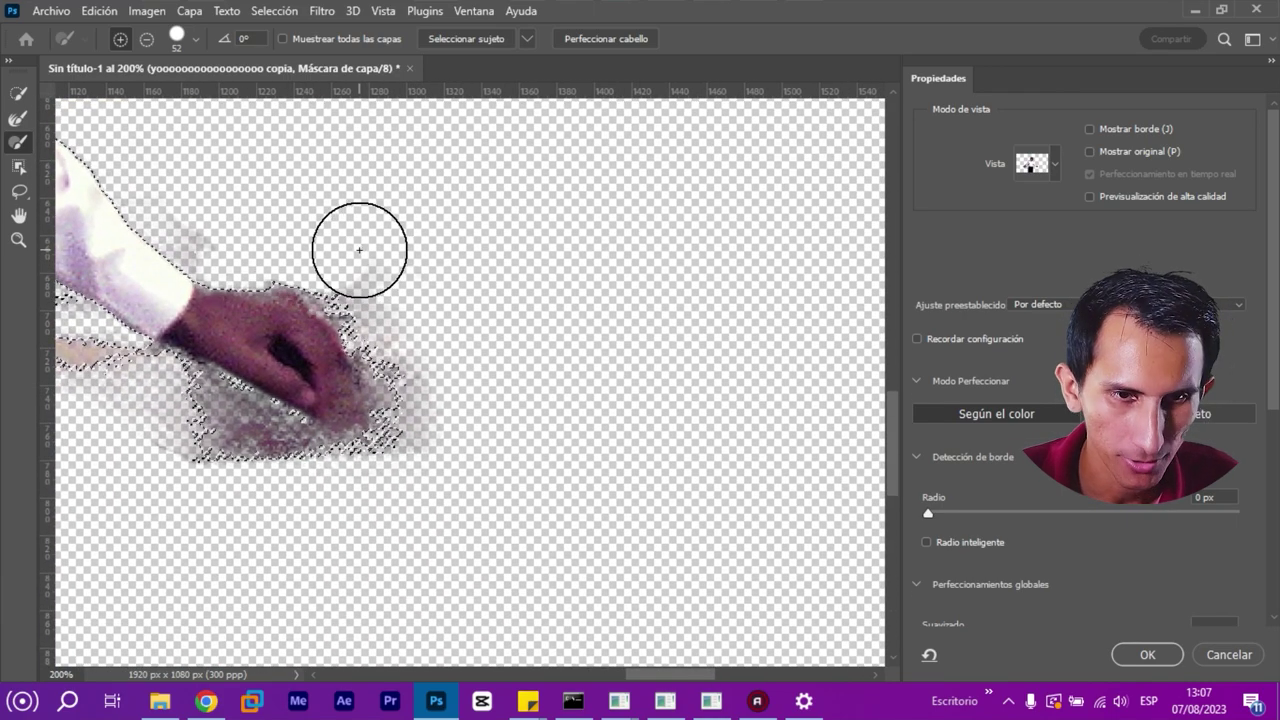
Erase smudges by the hand, below the fingertips and under the arm, then restore the hip pocket
{"action": "key", "text": "alt"}
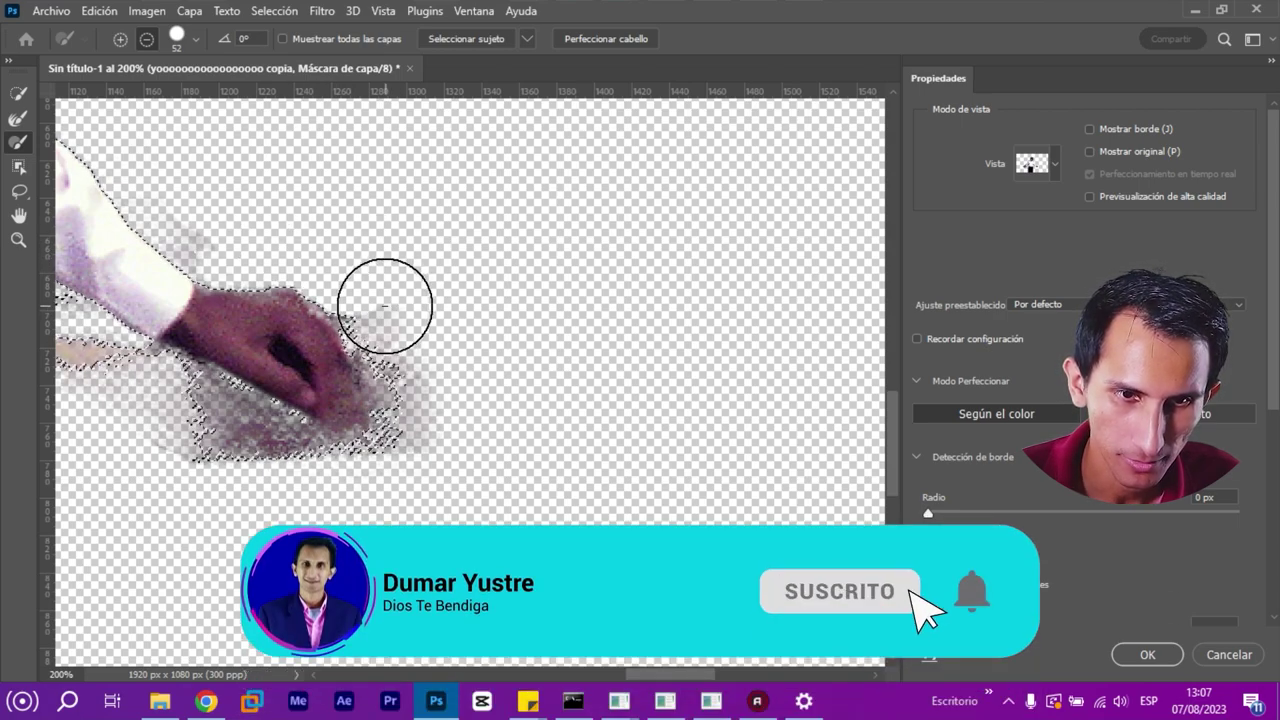
{"action": "mouse_move", "coordinate": [367, 292]}
{"action": "left_mouse_down"}
{"action": "mouse_move", "coordinate": [400, 320]}
{"action": "mouse_move", "coordinate": [411, 414]}
{"action": "mouse_move", "coordinate": [400, 449]}
{"action": "mouse_move", "coordinate": [271, 468]}
{"action": "mouse_move", "coordinate": [154, 394]}
{"action": "left_mouse_up"}
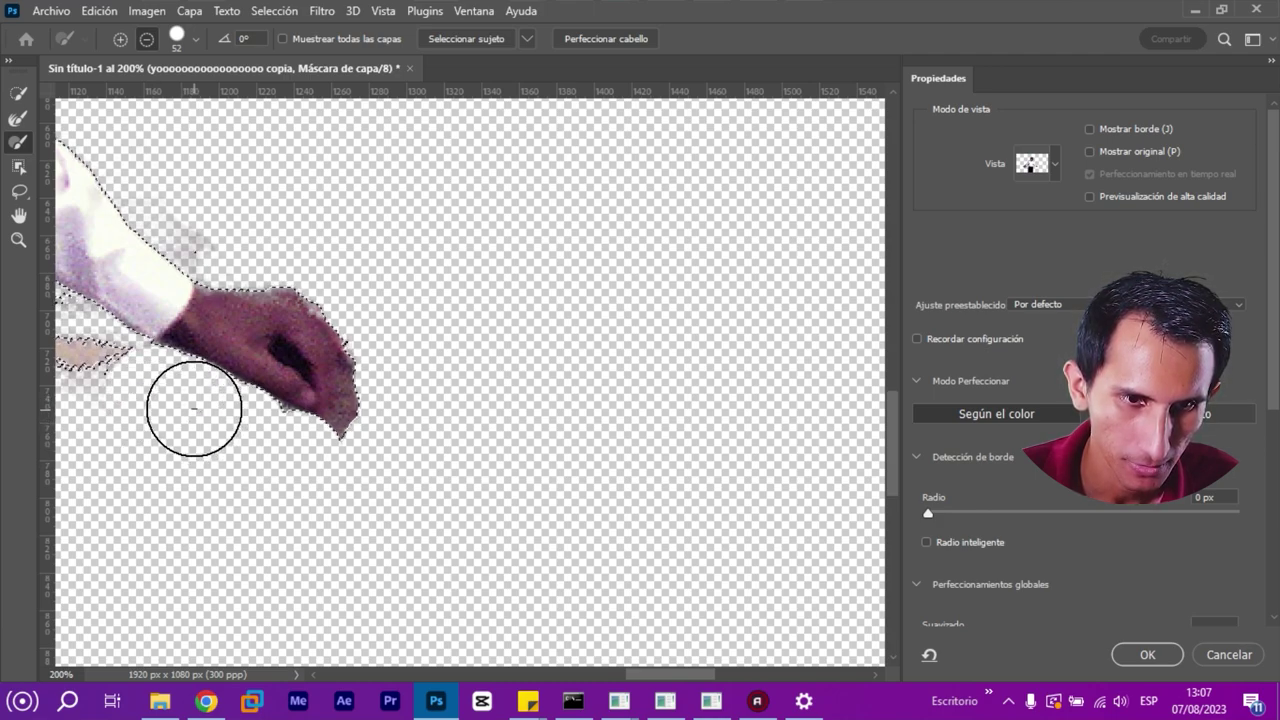
{"action": "mouse_move", "coordinate": [320, 466]}
{"action": "left_mouse_down"}
{"action": "mouse_move", "coordinate": [391, 394]}
{"action": "mouse_move", "coordinate": [403, 349]}
{"action": "mouse_move", "coordinate": [391, 334]}
{"action": "mouse_move", "coordinate": [400, 394]}
{"action": "mouse_move", "coordinate": [852, 479]}
{"action": "mouse_move", "coordinate": [866, 559]}
{"action": "left_mouse_up"}
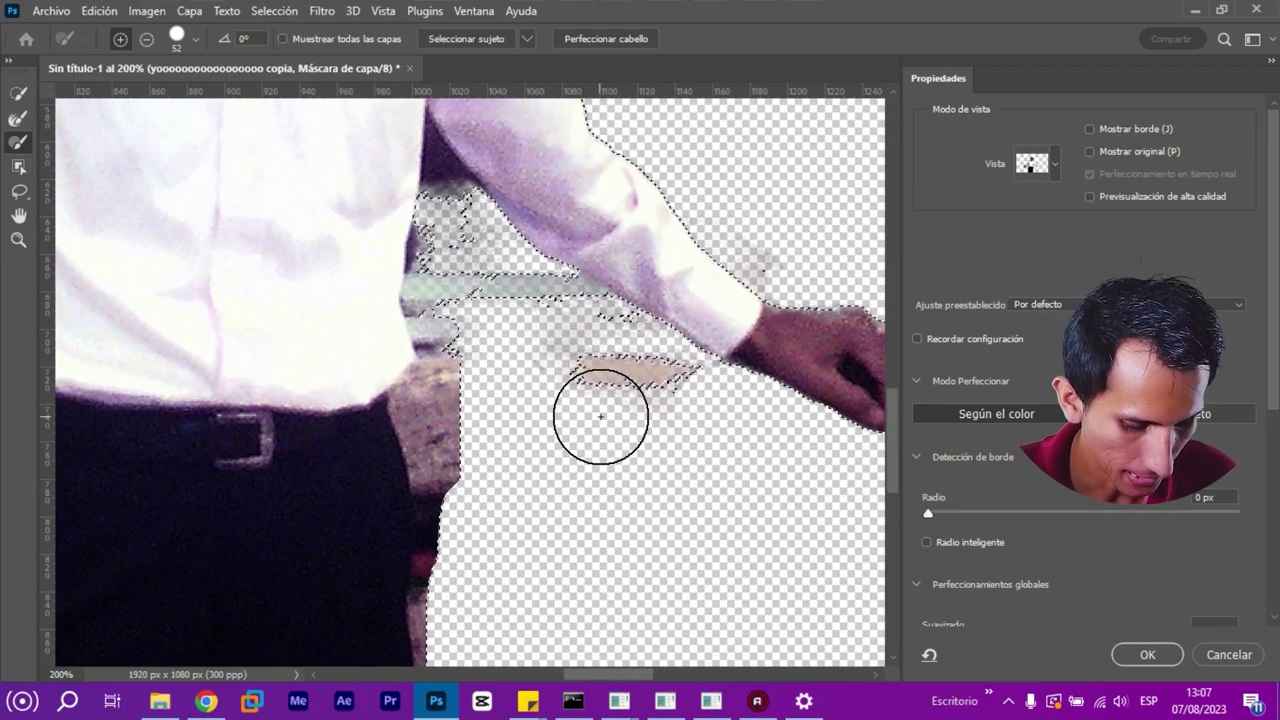
{"action": "mouse_move", "coordinate": [599, 384]}
{"action": "left_mouse_down"}
{"action": "mouse_move", "coordinate": [586, 366]}
{"action": "mouse_move", "coordinate": [677, 391]}
{"action": "mouse_move", "coordinate": [571, 320]}
{"action": "mouse_move", "coordinate": [623, 349]}
{"action": "mouse_move", "coordinate": [457, 318]}
{"action": "mouse_move", "coordinate": [458, 297]}
{"action": "left_mouse_up"}
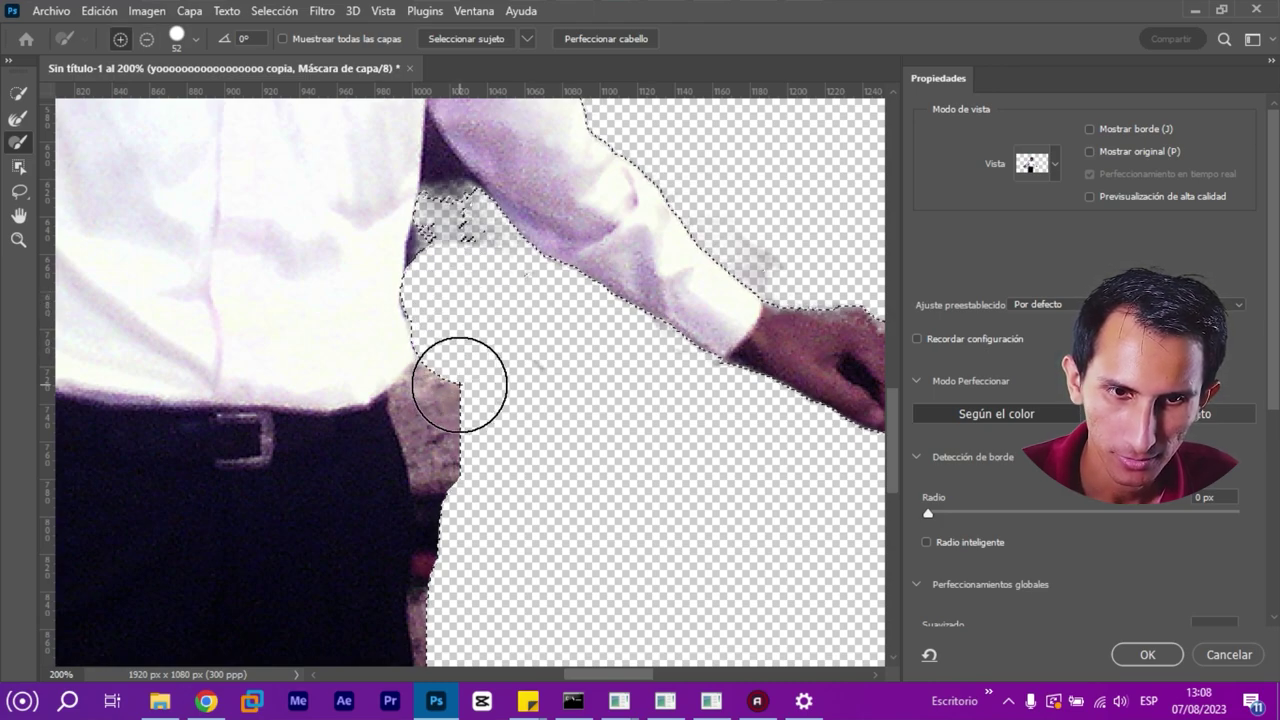
{"action": "left_click_drag", "start_coordinate": [459, 384], "coordinate": [466, 432]}
Refine the mask edge around the pocket and hip, then paint out the grey fringe beside the waist
{"action": "left_click", "coordinate": [18, 117]}
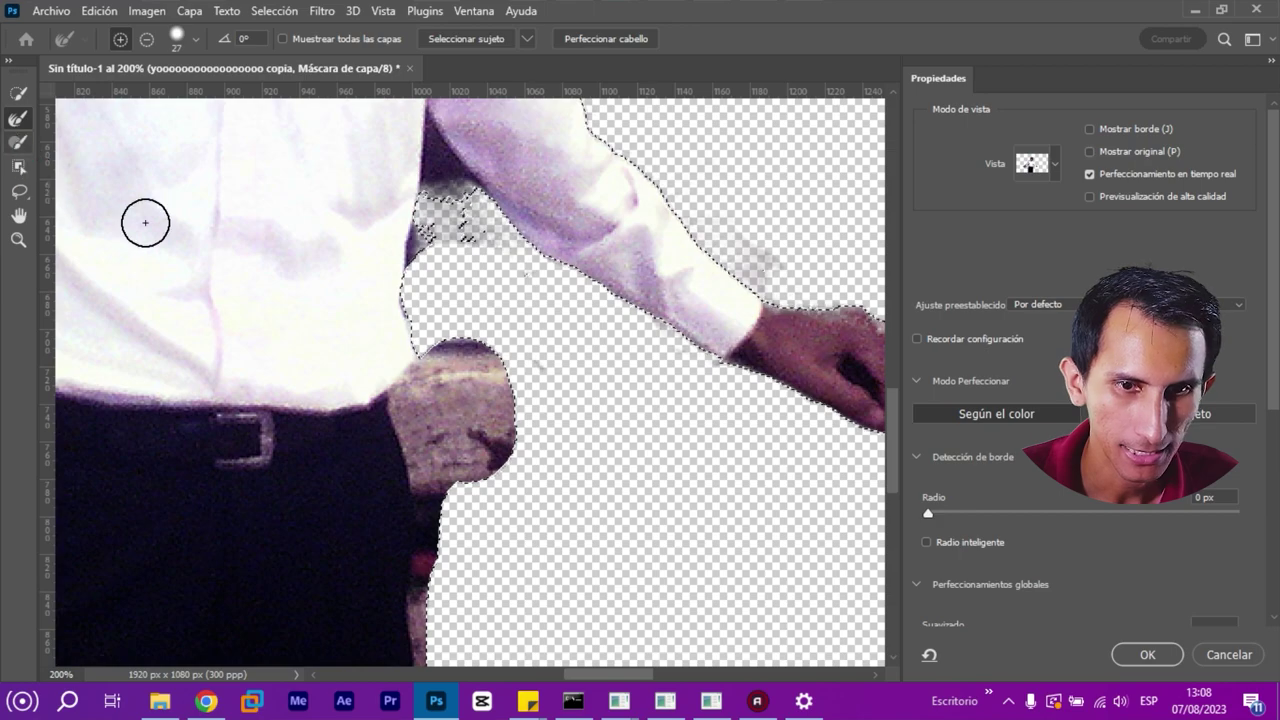
{"action": "mouse_move", "coordinate": [453, 330]}
{"action": "left_mouse_down"}
{"action": "mouse_move", "coordinate": [474, 471]}
{"action": "mouse_move", "coordinate": [474, 366]}
{"action": "mouse_move", "coordinate": [466, 400]}
{"action": "mouse_move", "coordinate": [491, 500]}
{"action": "left_mouse_up"}
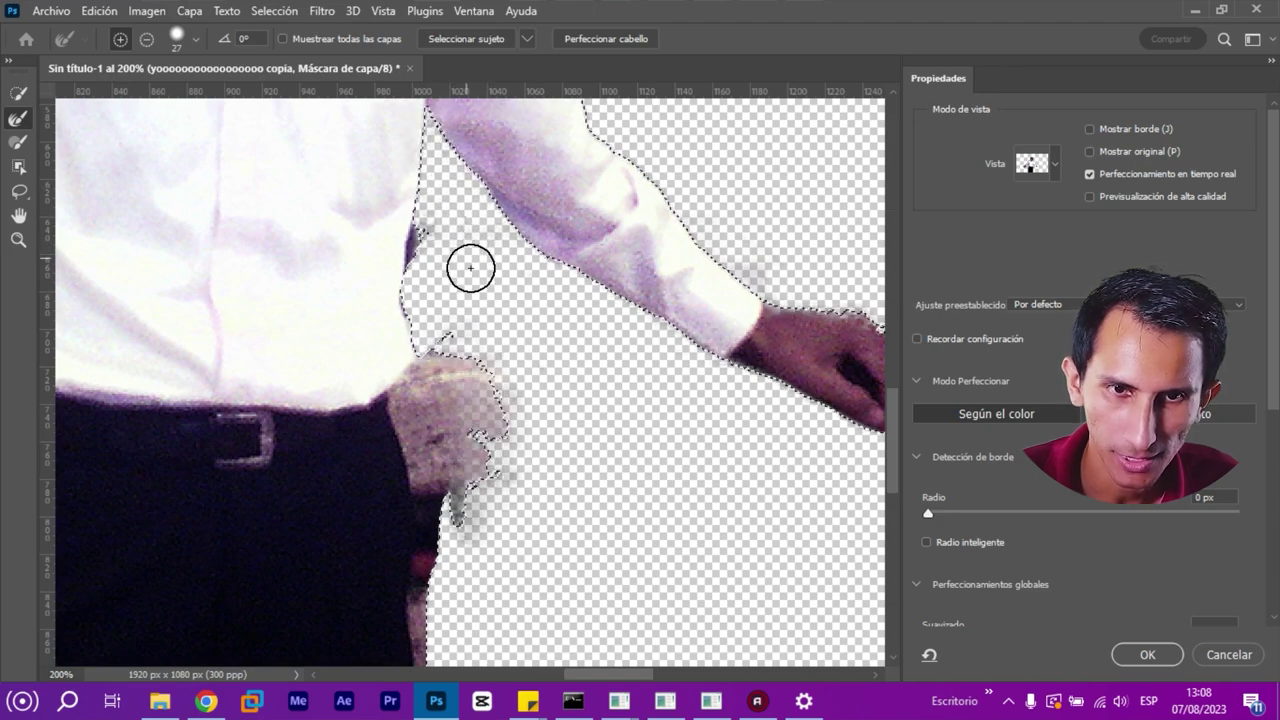
{"action": "left_click_drag", "start_coordinate": [421, 293], "coordinate": [472, 284]}
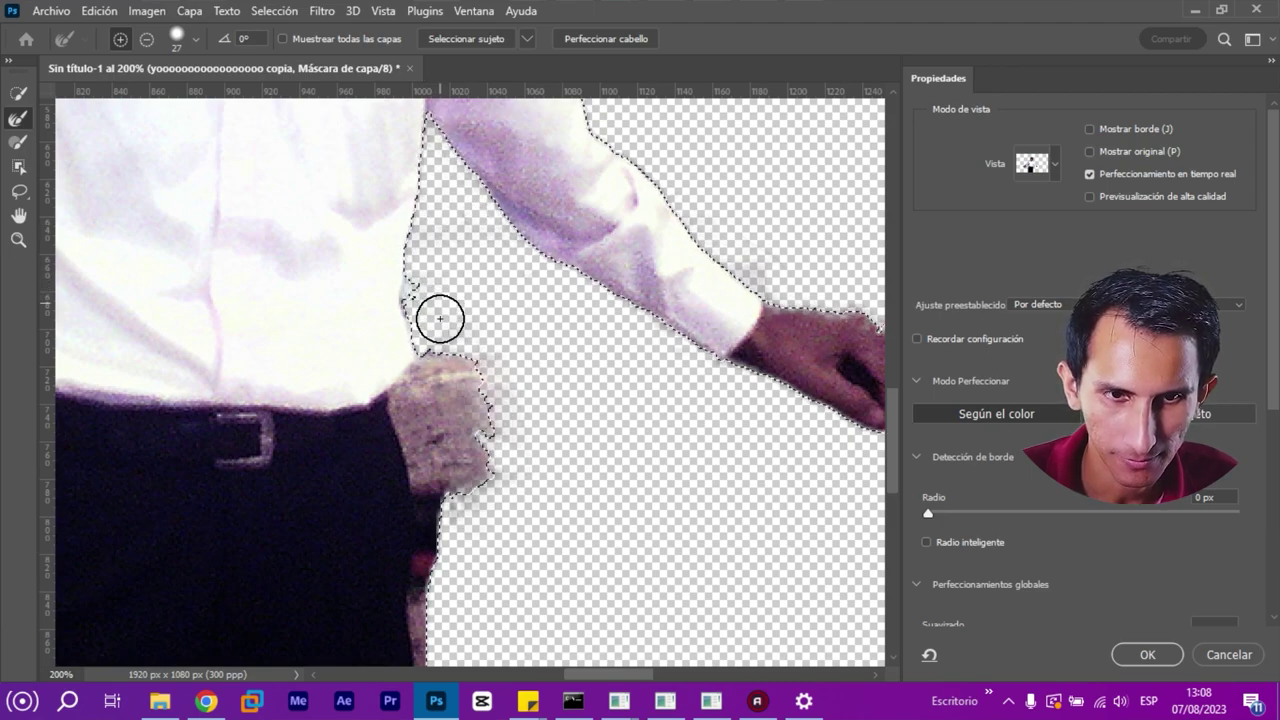
{"action": "mouse_move", "coordinate": [444, 318]}
{"action": "left_mouse_down"}
{"action": "mouse_move", "coordinate": [440, 352]}
{"action": "mouse_move", "coordinate": [436, 170]}
{"action": "mouse_move", "coordinate": [535, 392]}
{"action": "mouse_move", "coordinate": [544, 325]}
{"action": "left_mouse_up"}
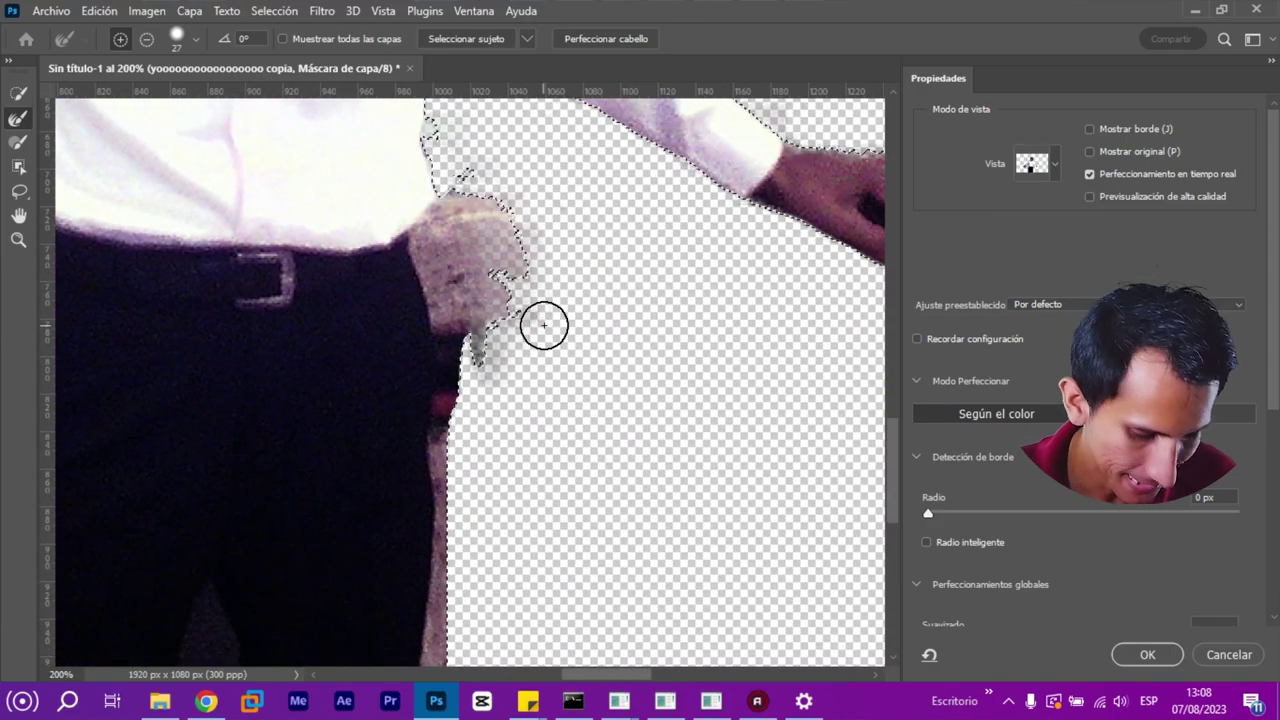
{"action": "left_click", "coordinate": [18, 142]}
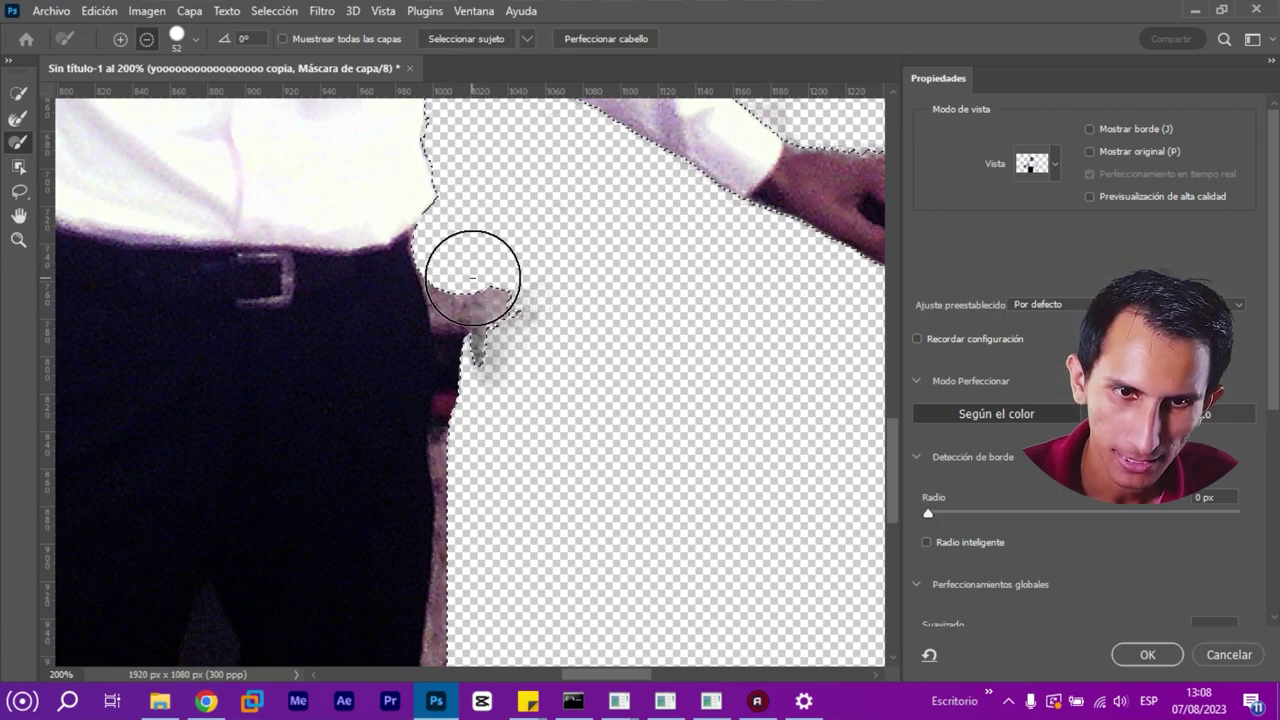
{"action": "left_click_drag", "start_coordinate": [473, 277], "coordinate": [485, 477]}
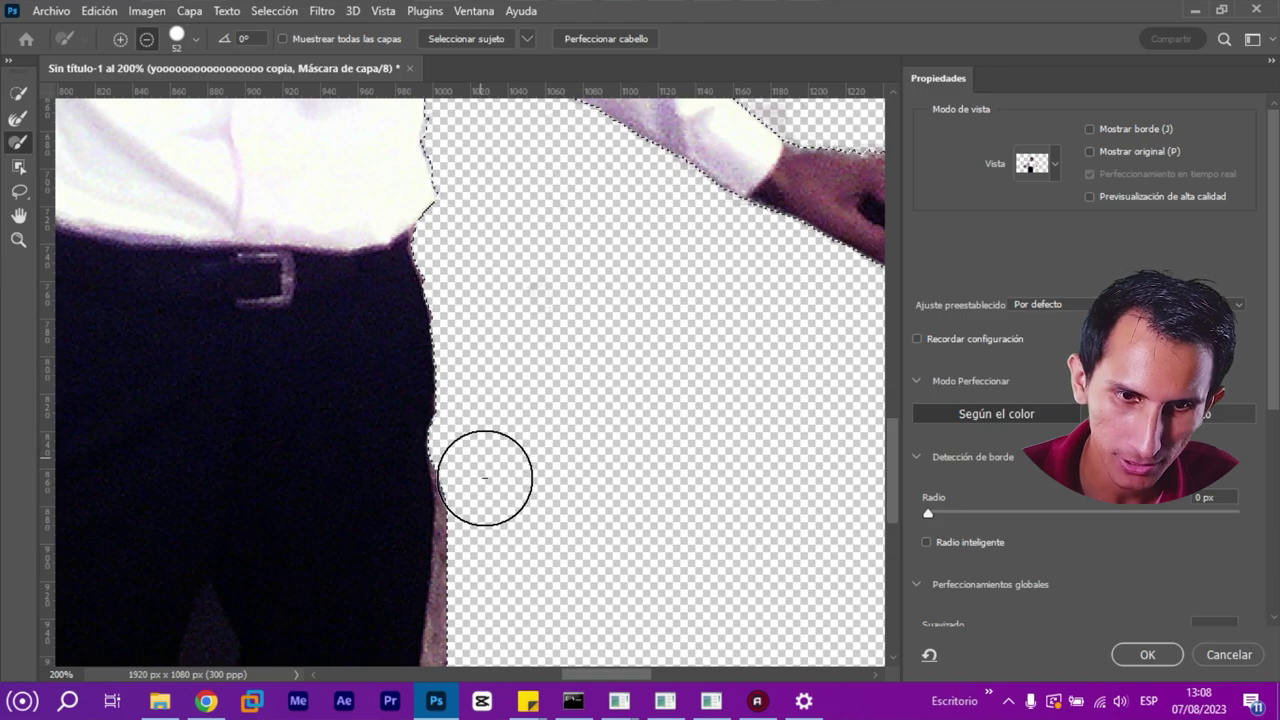
{"action": "scroll", "coordinate": [550, 350], "scroll_direction": "down", "scroll_amount": 5}
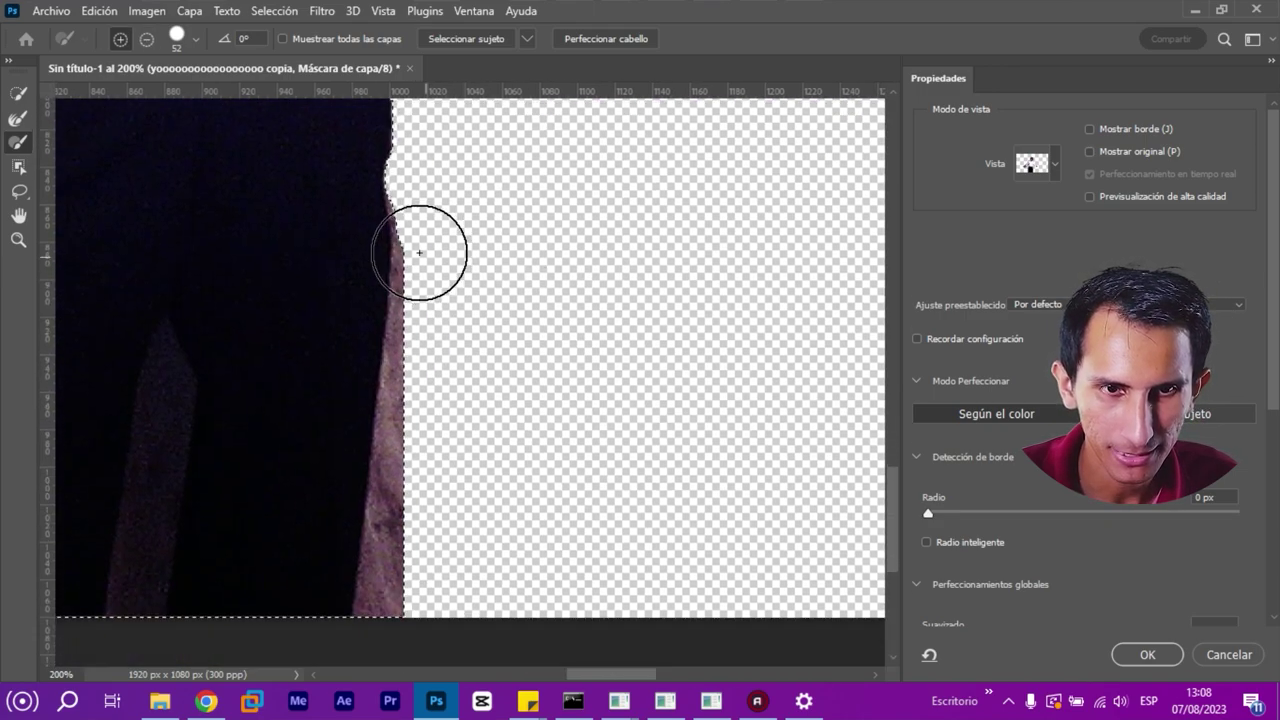
Smooth the mask edge down the side of the dark trousers with the Refine Edge Brush
{"action": "left_click", "coordinate": [20, 141]}
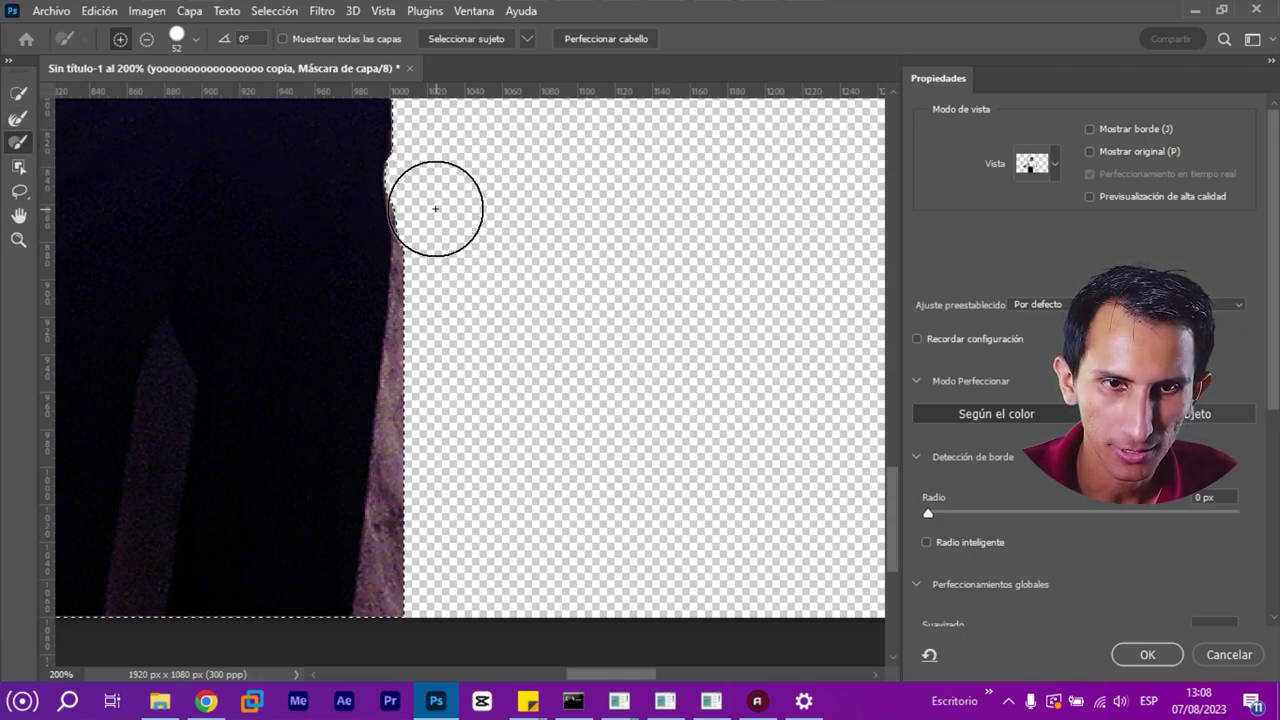
{"action": "left_click", "coordinate": [436, 259], "text": "alt"}
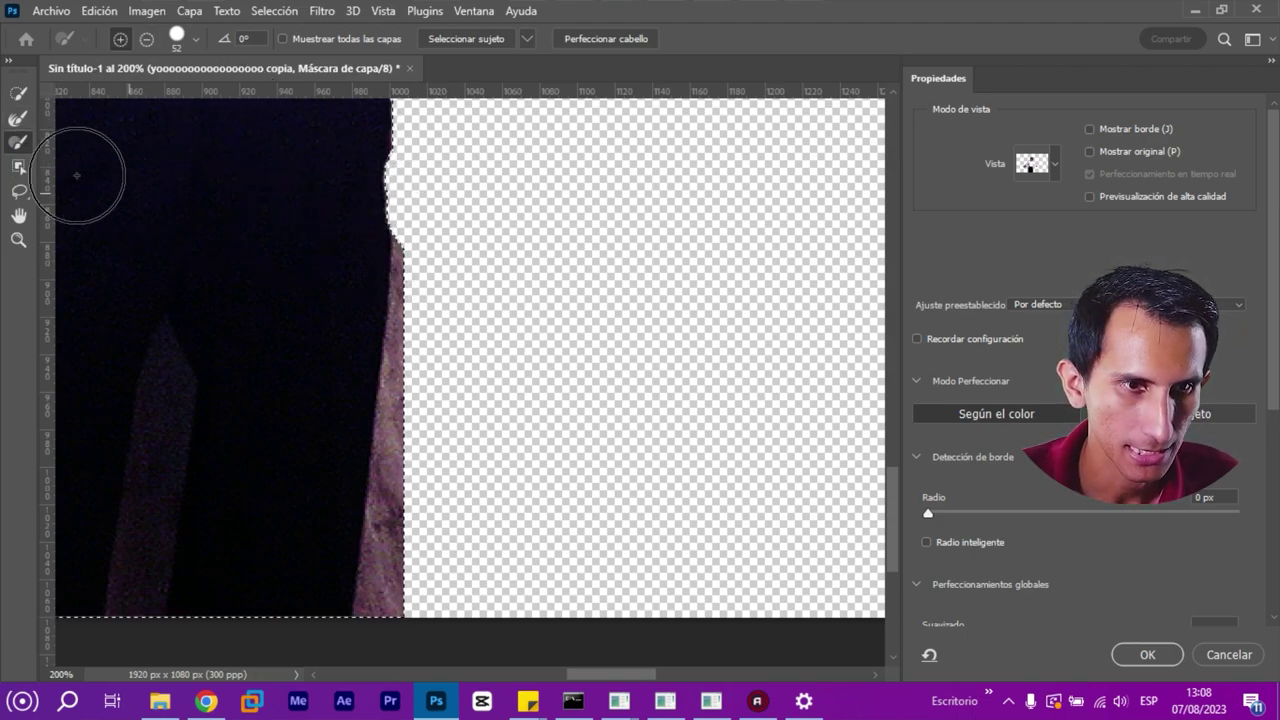
{"action": "left_click", "coordinate": [19, 119]}
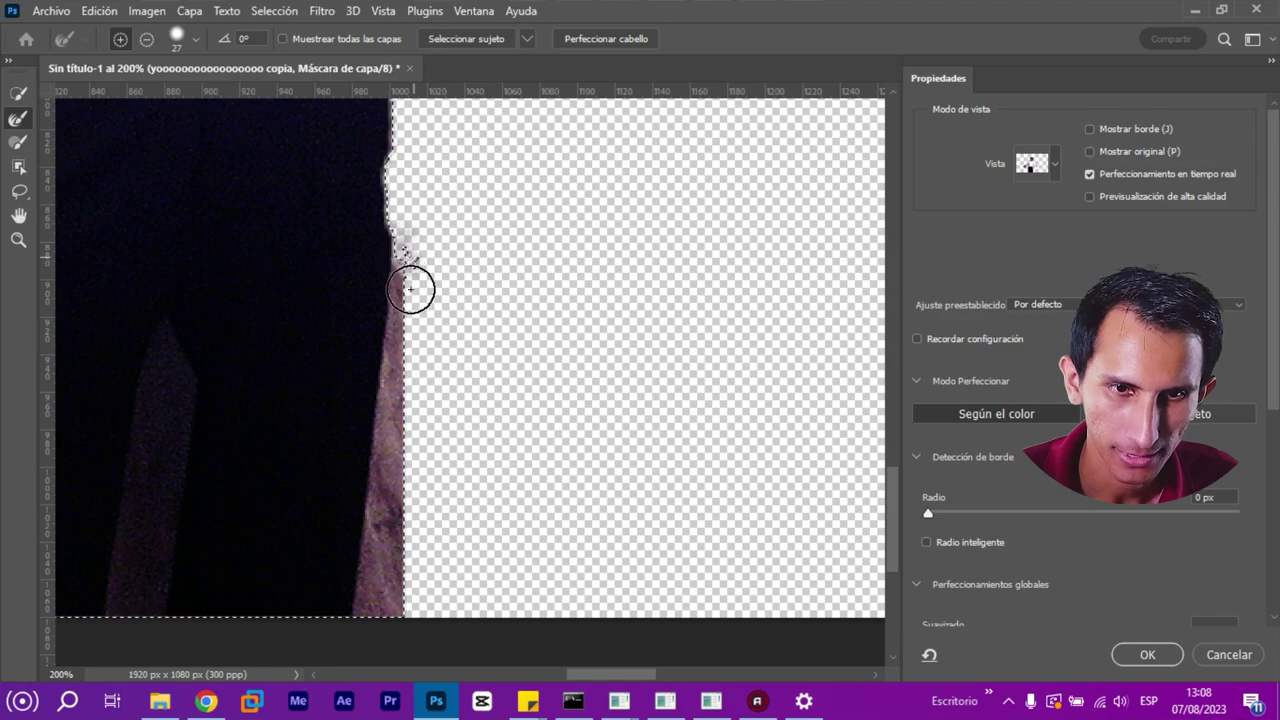
{"action": "mouse_move", "coordinate": [408, 360]}
{"action": "left_mouse_down"}
{"action": "mouse_move", "coordinate": [401, 606]}
{"action": "mouse_move", "coordinate": [402, 371]}
{"action": "left_mouse_up"}
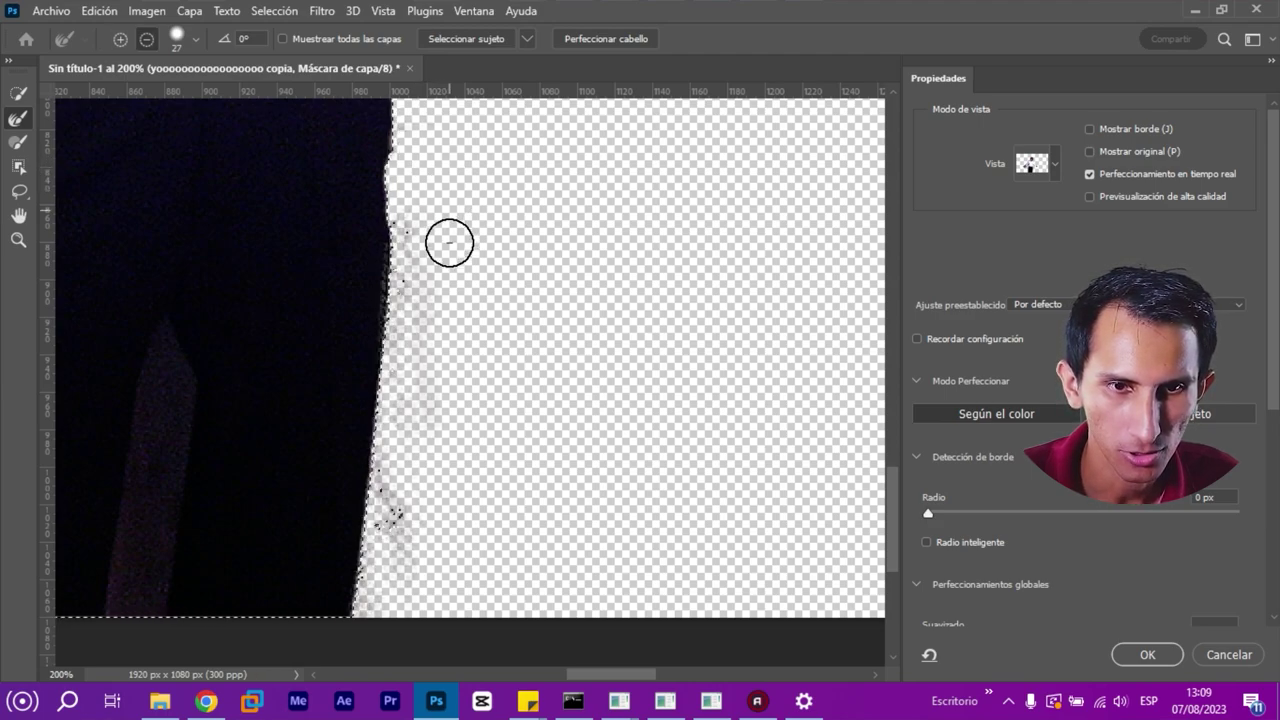
{"action": "left_click_drag", "start_coordinate": [360, 241], "coordinate": [364, 336]}
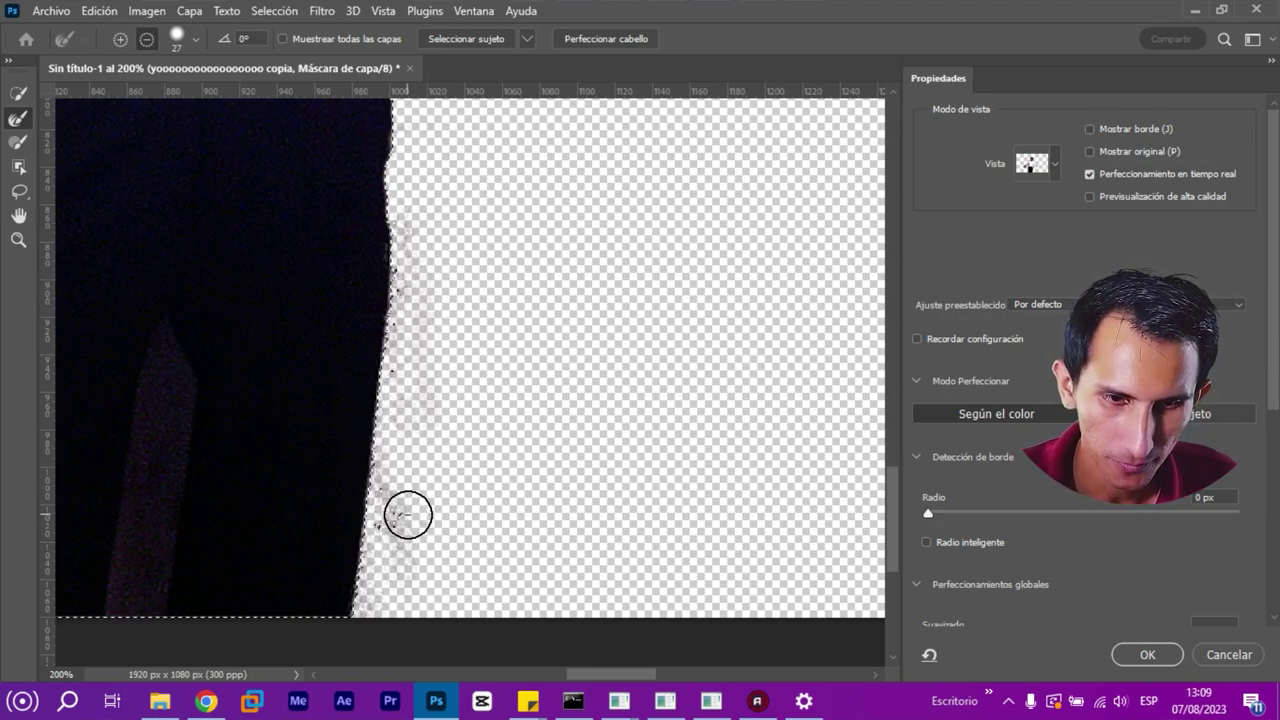
Paint away the dark specks beside the trouser edge with the mask Brush
{"action": "left_click", "coordinate": [18, 141]}
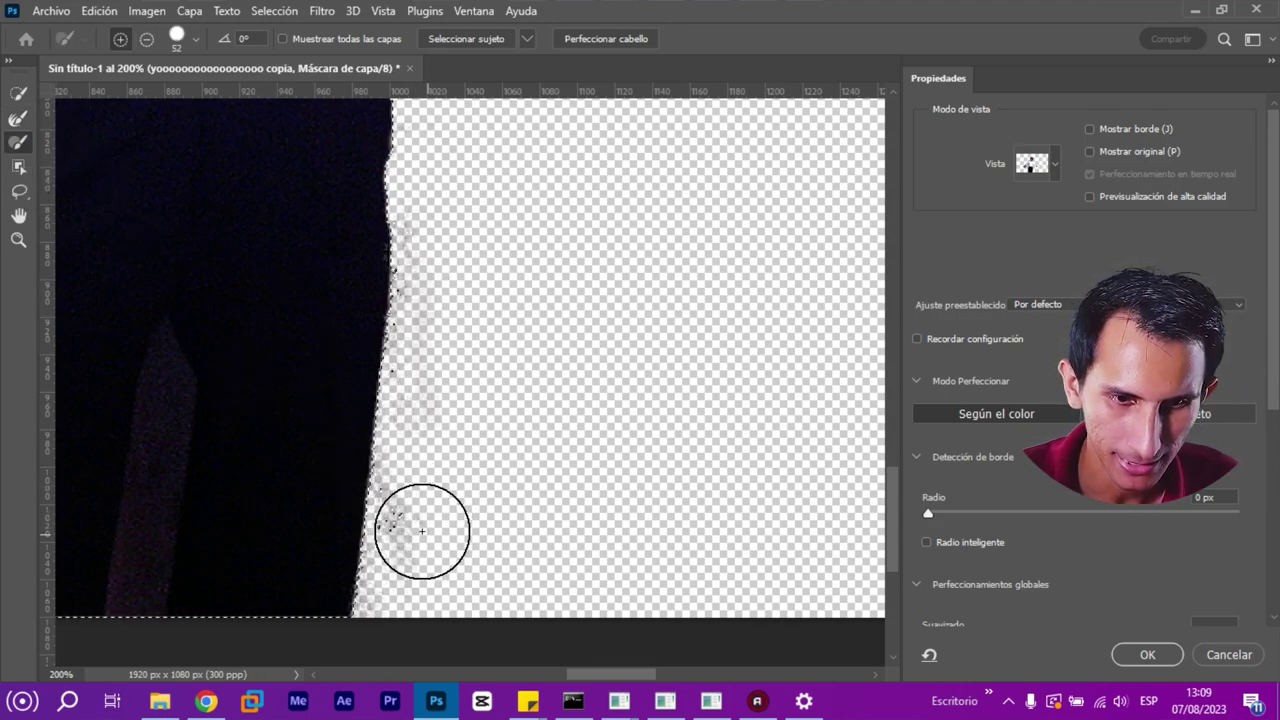
{"action": "left_click_drag", "start_coordinate": [415, 533], "coordinate": [440, 320]}
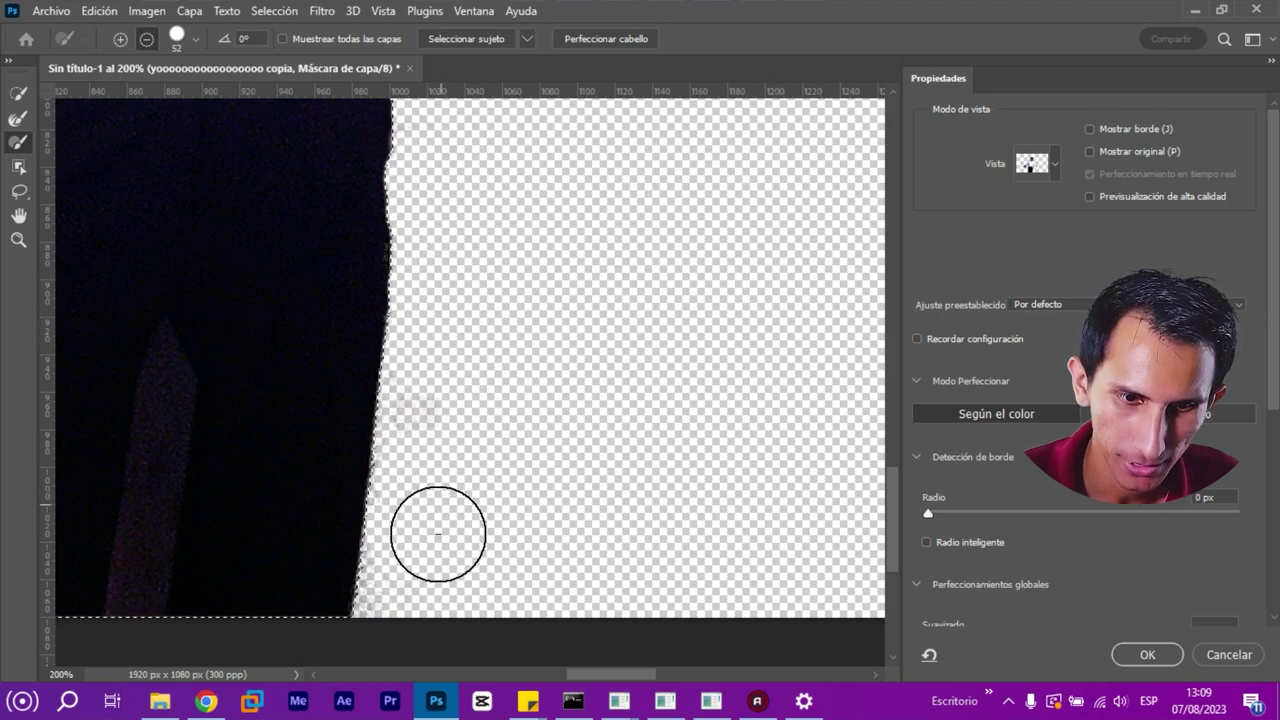
{"action": "mouse_move", "coordinate": [515, 273]}
{"action": "left_mouse_down"}
{"action": "mouse_move", "coordinate": [552, 403]}
{"action": "mouse_move", "coordinate": [443, 600]}
{"action": "left_mouse_up"}
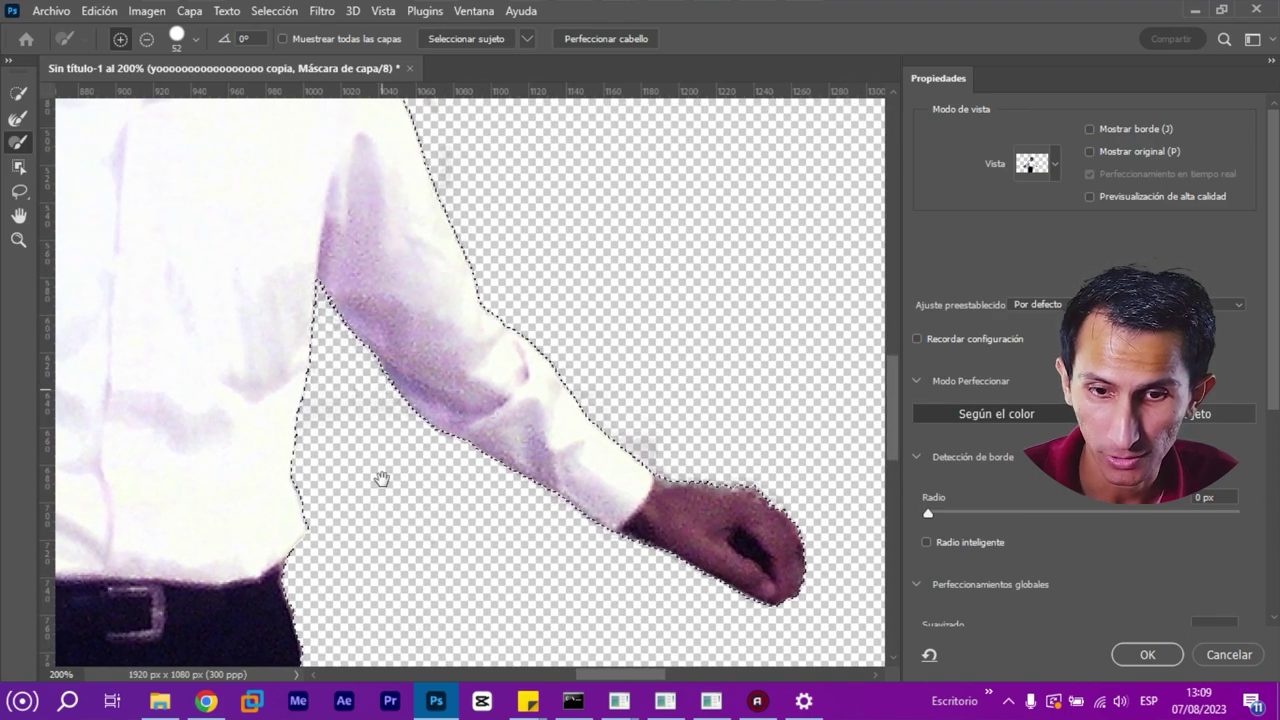
{"action": "left_click_drag", "start_coordinate": [410, 250], "coordinate": [400, 389]}
Fit the image and output the refined selection as a New Layer with Layer Mask
{"action": "key", "text": "ctrl+minus"}
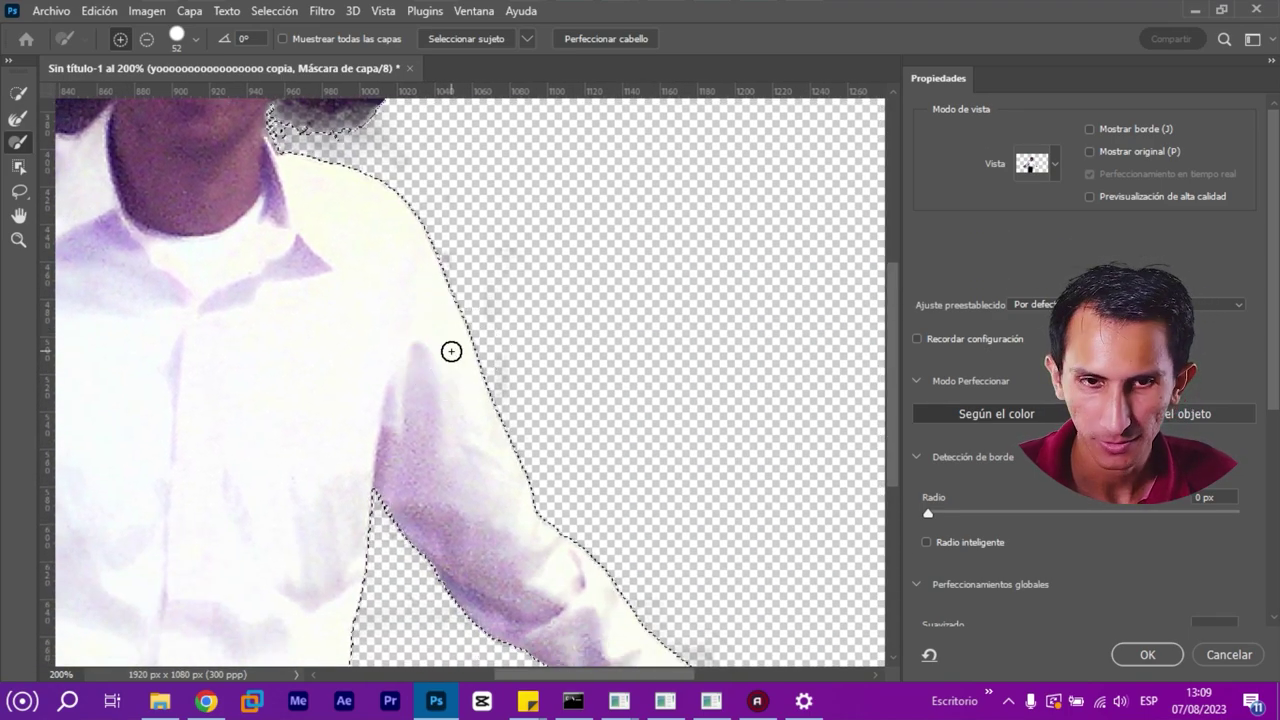
{"action": "key", "text": "ctrl+0"}
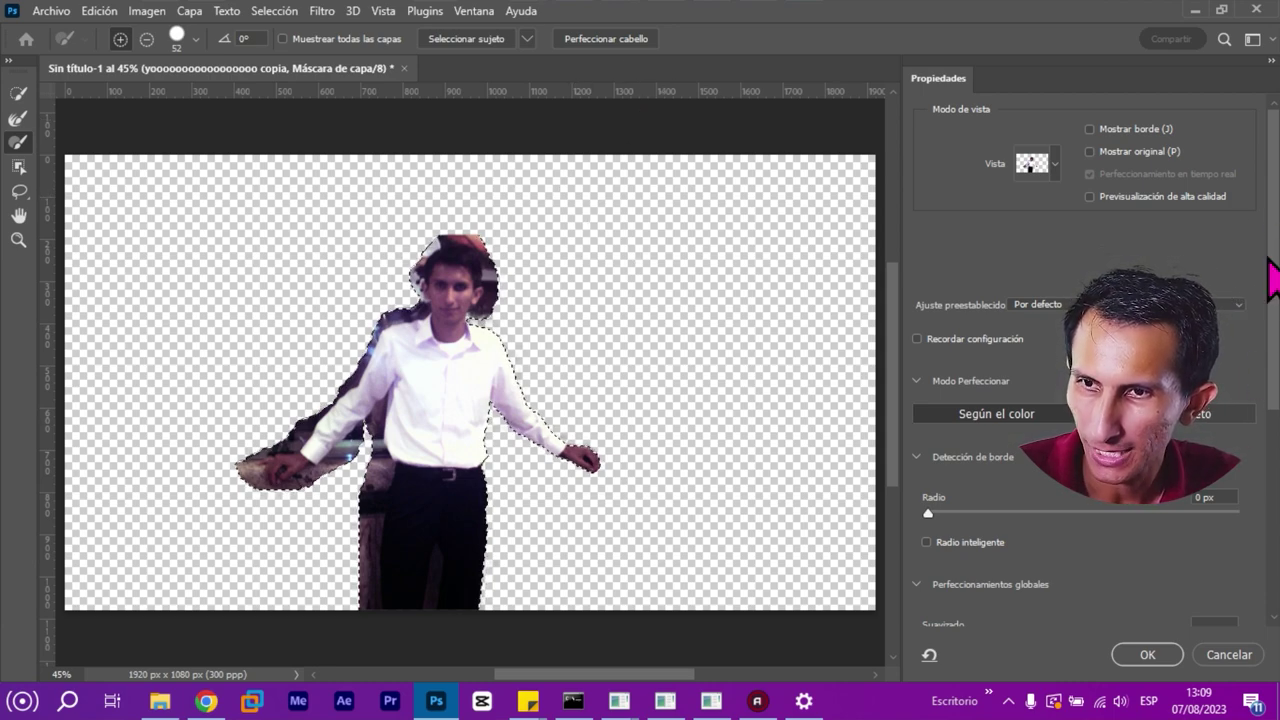
{"action": "left_click_drag", "start_coordinate": [1276, 300], "coordinate": [1276, 480]}
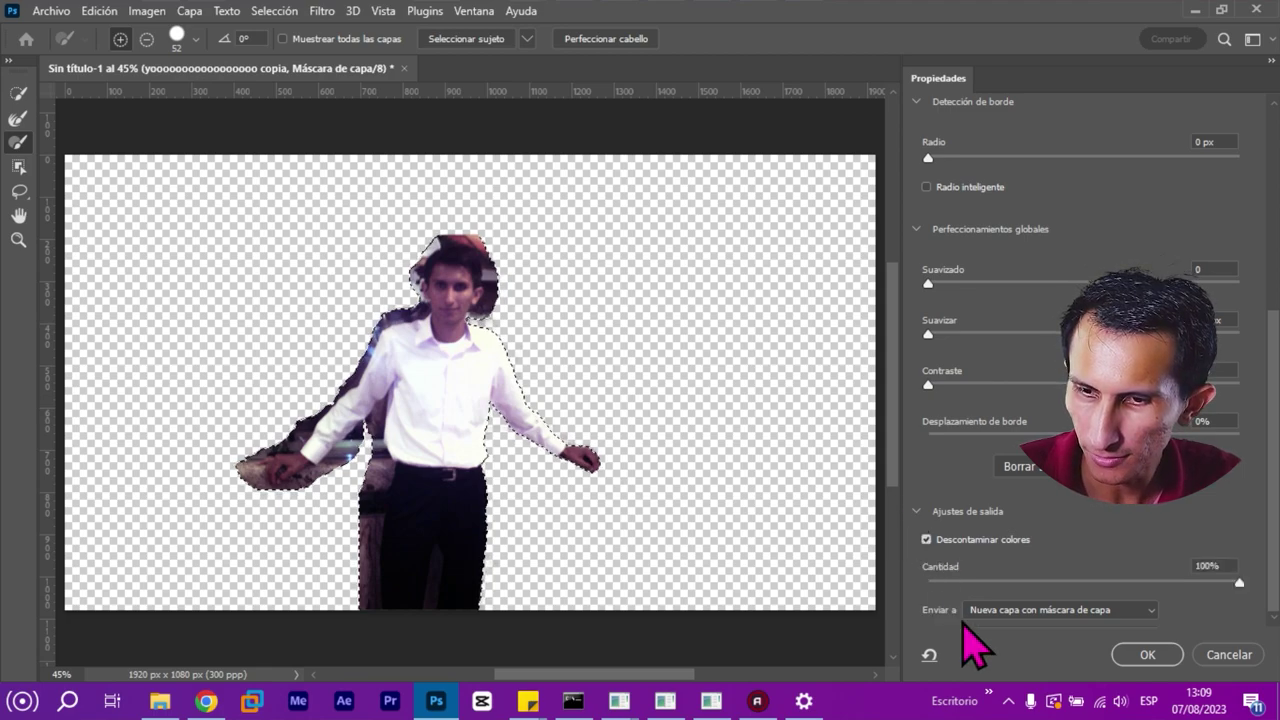
{"action": "left_click", "coordinate": [1145, 654]}
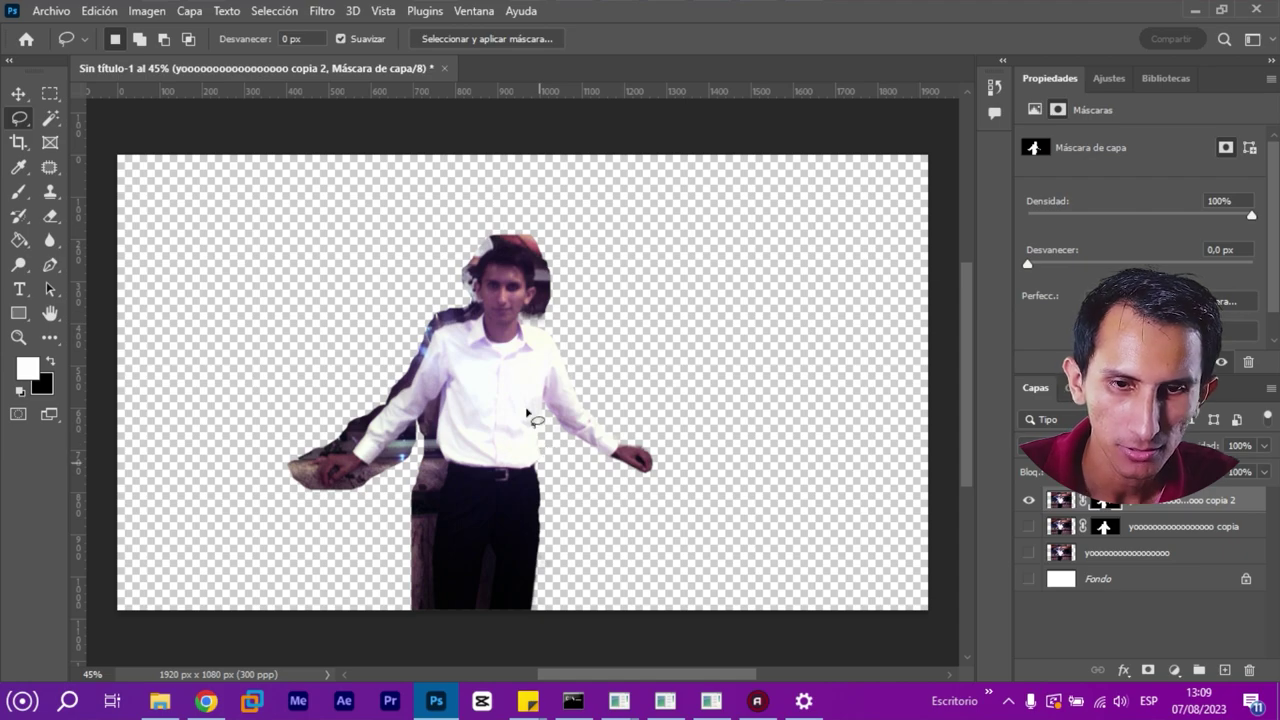
Zoom in to 400% and erase the faint grey smudges beside the trousers and bottom edge
{"action": "scroll", "coordinate": [545, 397], "scroll_direction": "up", "scroll_amount": 1}
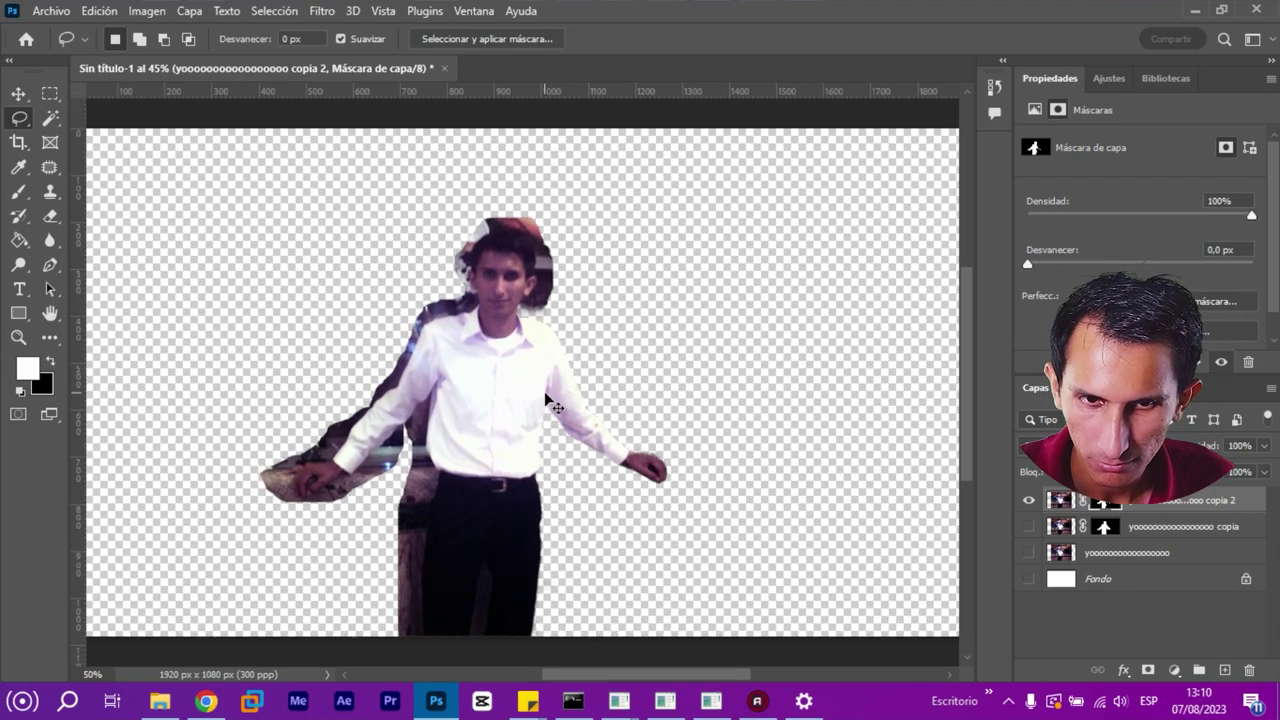
{"action": "scroll", "coordinate": [545, 397], "scroll_direction": "up", "scroll_amount": 2}
{"action": "scroll", "coordinate": [545, 397], "scroll_direction": "up", "scroll_amount": 1}
{"action": "scroll", "coordinate": [545, 397], "scroll_direction": "up", "scroll_amount": 1}
{"action": "scroll", "coordinate": [545, 397], "scroll_direction": "up", "scroll_amount": 1}
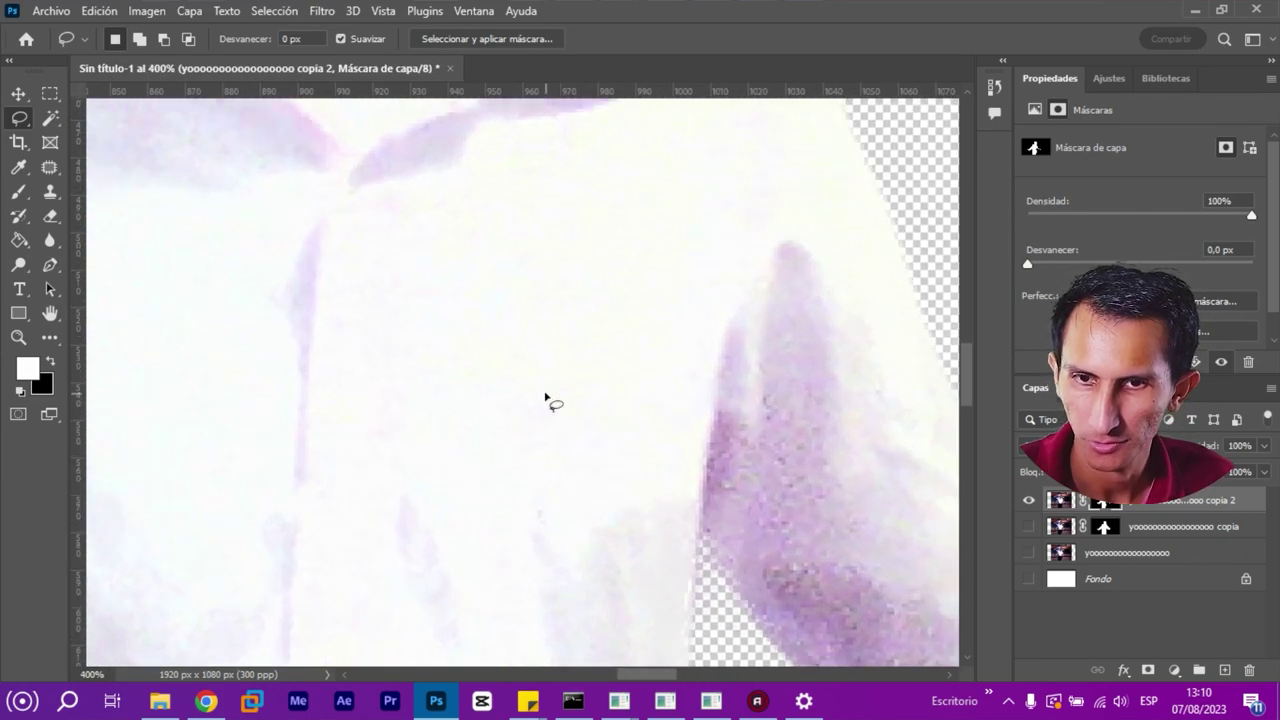
{"action": "mouse_move", "coordinate": [849, 224]}
{"action": "left_mouse_down"}
{"action": "mouse_move", "coordinate": [457, 528]}
{"action": "mouse_move", "coordinate": [266, 314]}
{"action": "mouse_move", "coordinate": [417, 451]}
{"action": "mouse_move", "coordinate": [362, 135]}
{"action": "mouse_move", "coordinate": [420, 229]}
{"action": "left_mouse_up"}
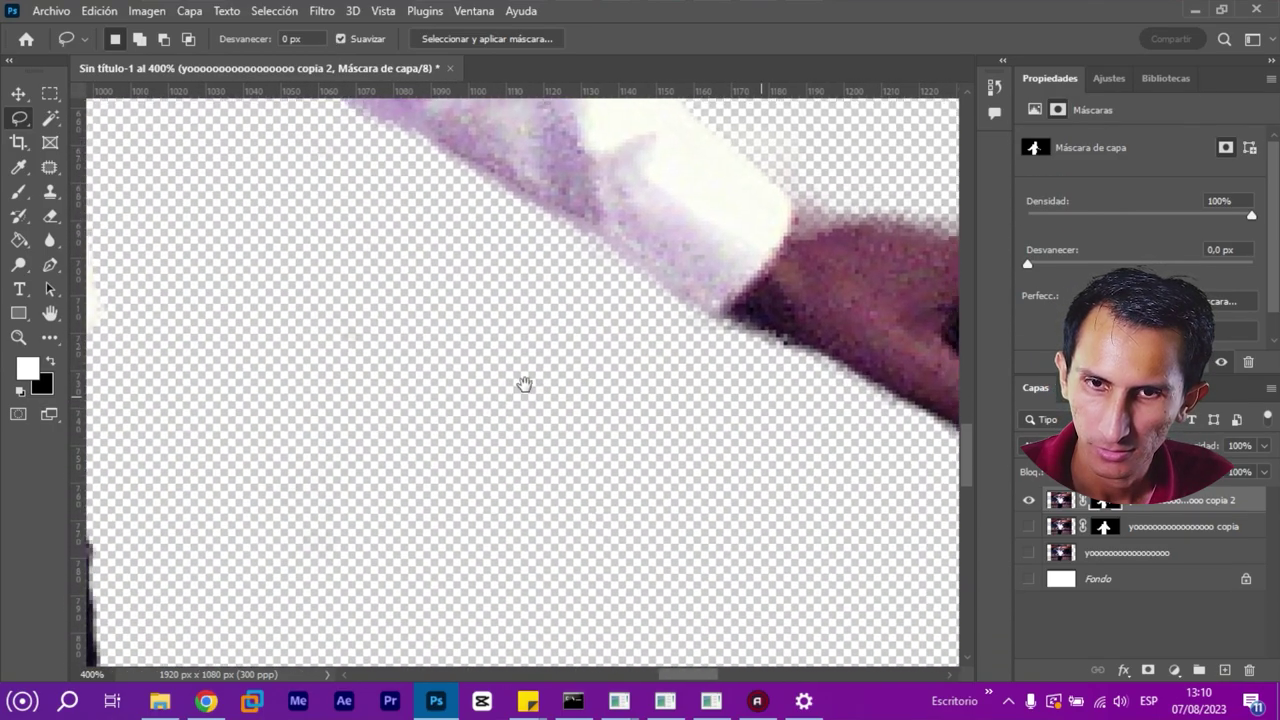
{"action": "mouse_move", "coordinate": [523, 380]}
{"action": "left_mouse_down"}
{"action": "mouse_move", "coordinate": [737, 251]}
{"action": "mouse_move", "coordinate": [467, 471]}
{"action": "mouse_move", "coordinate": [689, 434]}
{"action": "mouse_move", "coordinate": [540, 214]}
{"action": "mouse_move", "coordinate": [569, 534]}
{"action": "mouse_move", "coordinate": [620, 402]}
{"action": "mouse_move", "coordinate": [634, 306]}
{"action": "mouse_move", "coordinate": [606, 268]}
{"action": "left_mouse_up"}
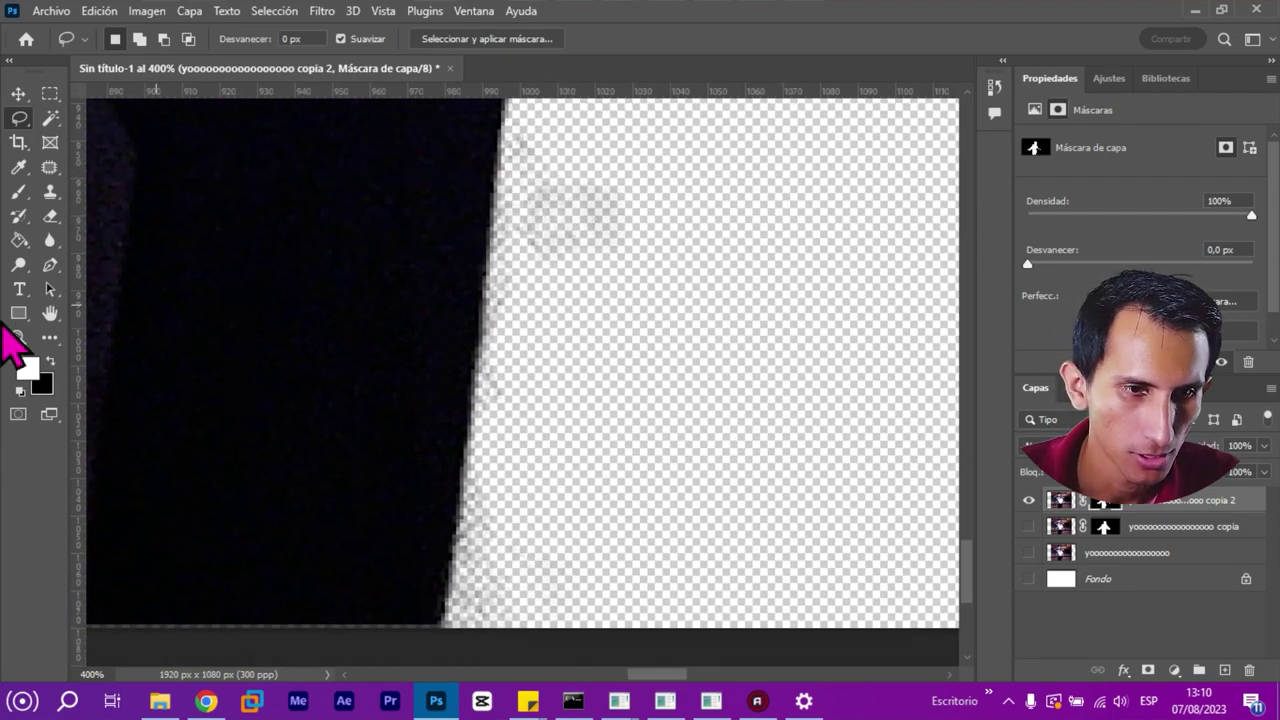
{"action": "left_click", "coordinate": [50, 216]}
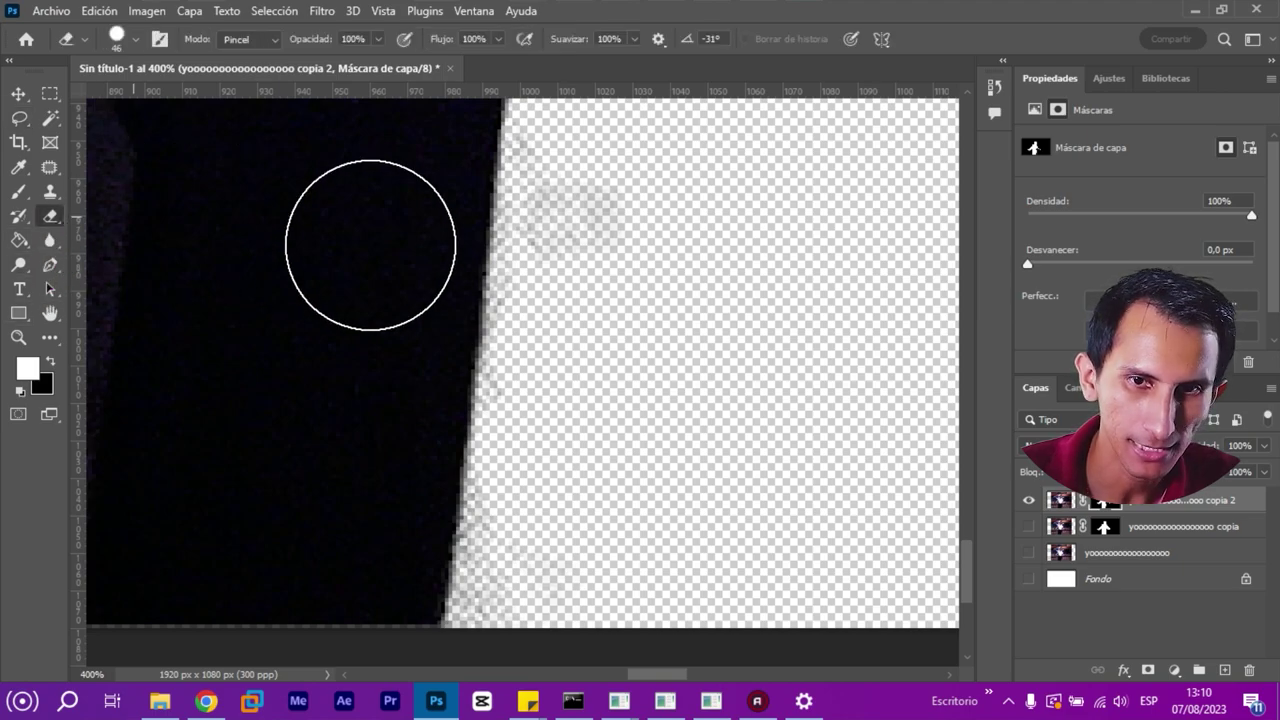
{"action": "left_click_drag", "start_coordinate": [605, 222], "coordinate": [610, 232]}
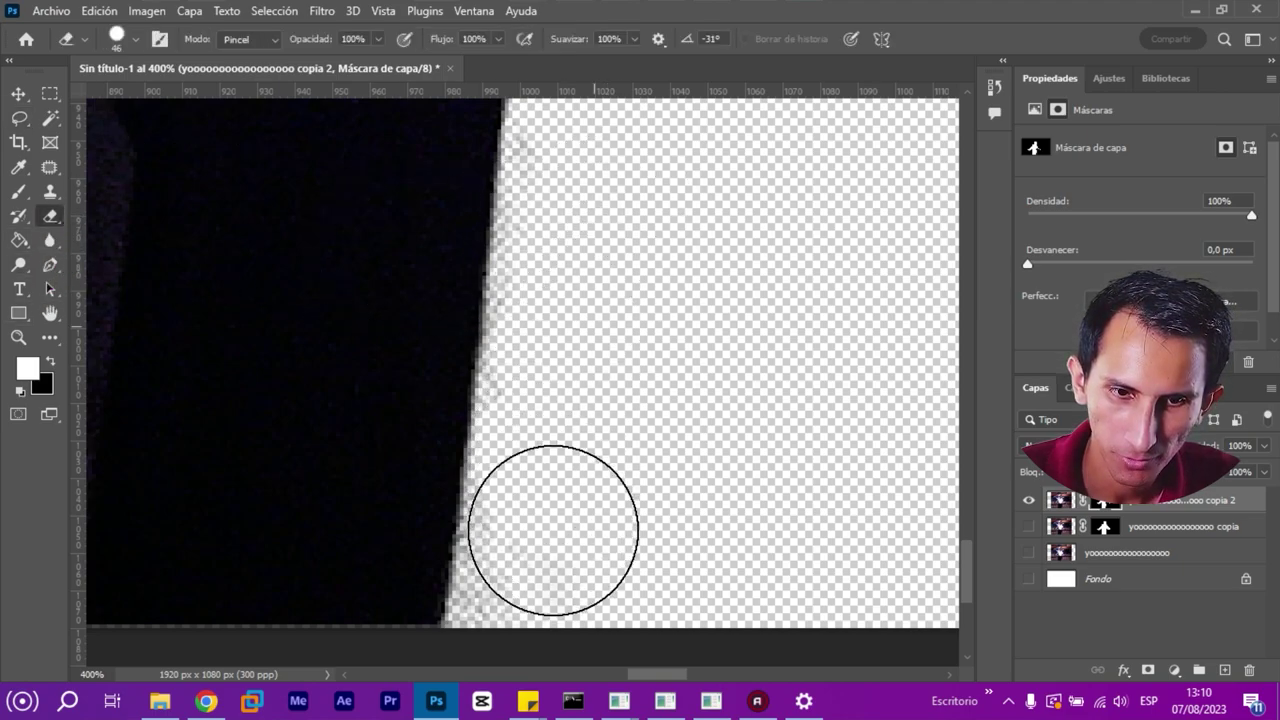
{"action": "left_click_drag", "start_coordinate": [553, 530], "coordinate": [543, 648]}
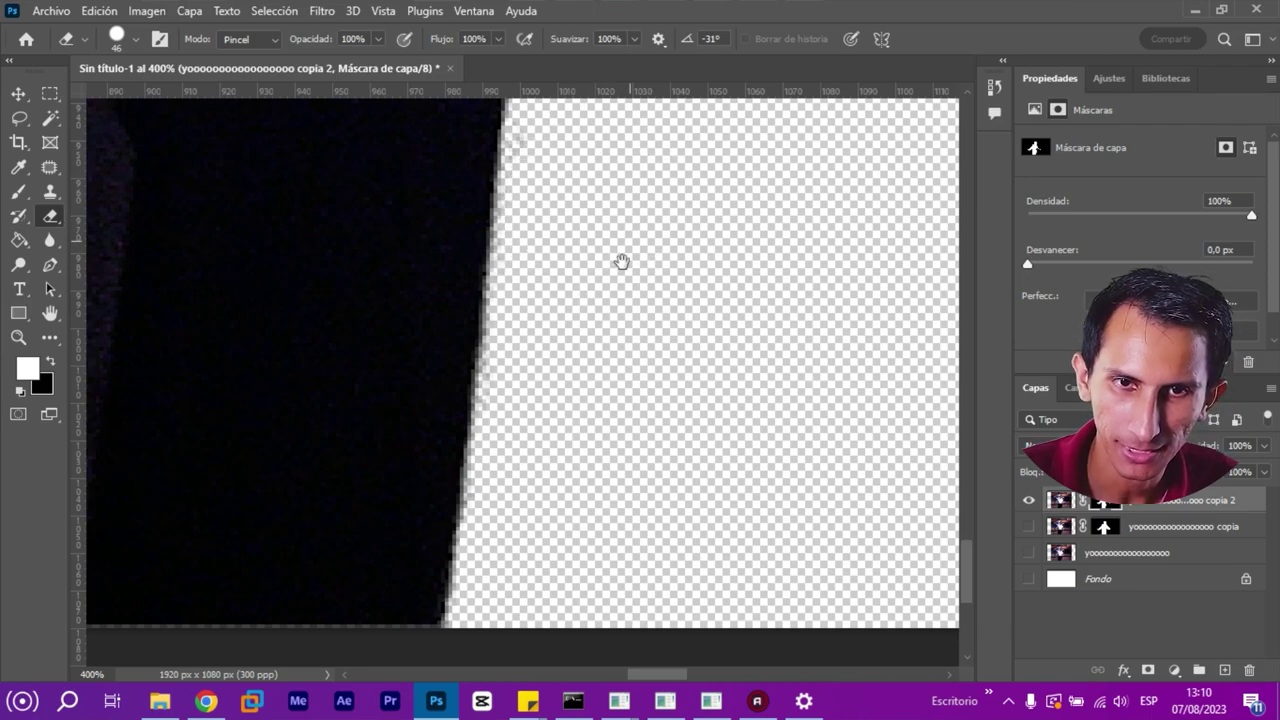
Check the trouser, shirt and belt edges, shrink the eraser to 9 px, and fit the image
{"action": "left_click_drag", "start_coordinate": [621, 262], "coordinate": [571, 594]}
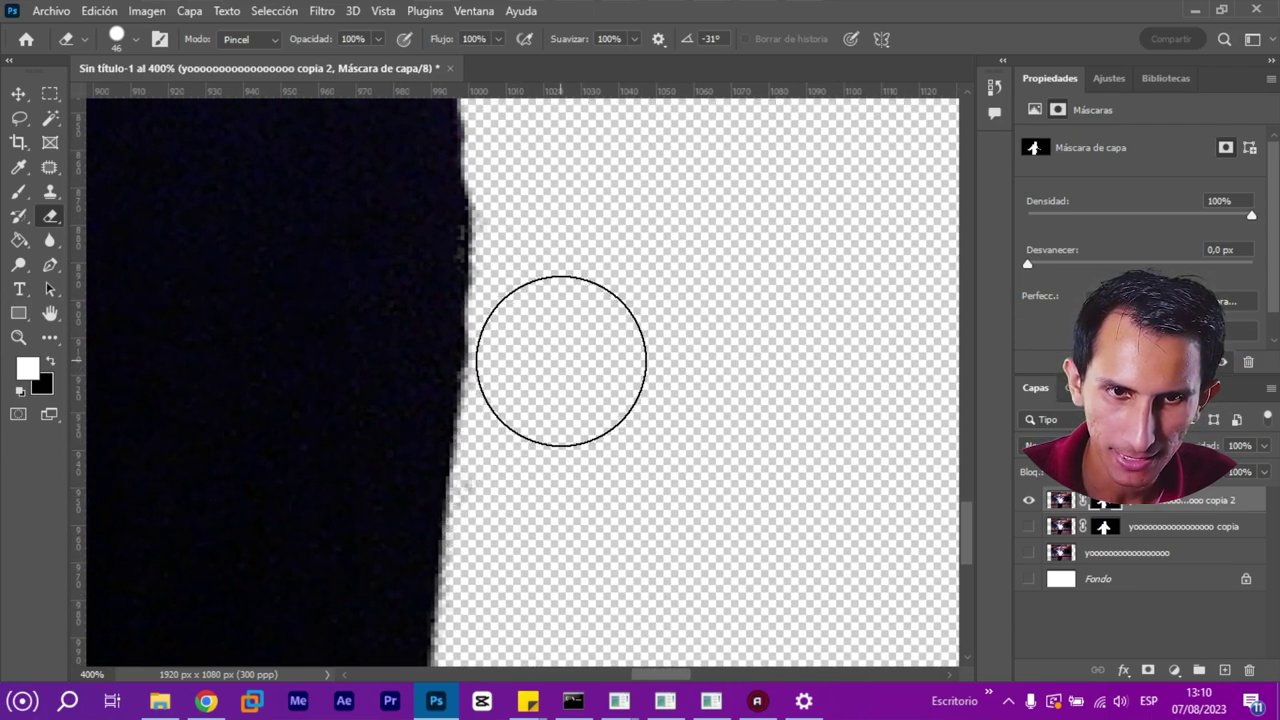
{"action": "left_click_drag", "start_coordinate": [597, 309], "coordinate": [563, 600]}
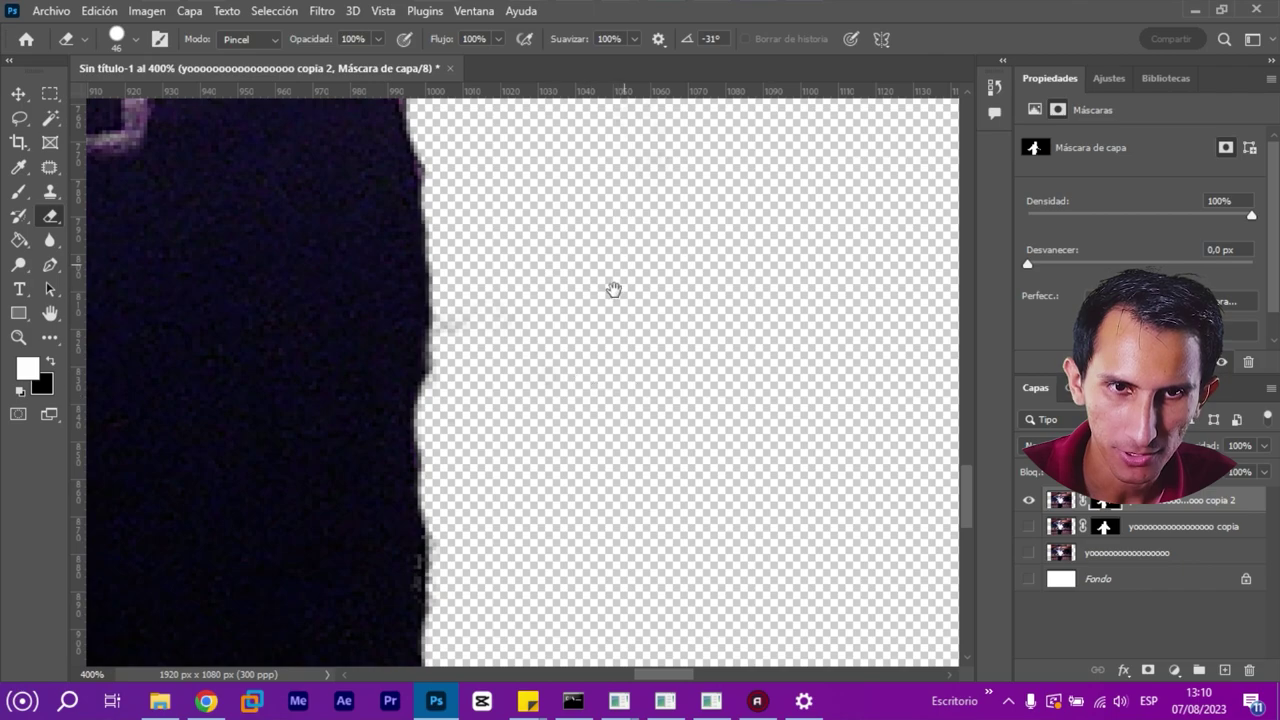
{"action": "mouse_move", "coordinate": [614, 290]}
{"action": "left_mouse_down"}
{"action": "mouse_move", "coordinate": [586, 500]}
{"action": "mouse_move", "coordinate": [537, 529]}
{"action": "left_mouse_up"}
{"action": "mouse_move", "coordinate": [569, 386]}
{"action": "left_mouse_down"}
{"action": "mouse_move", "coordinate": [544, 332]}
{"action": "mouse_move", "coordinate": [580, 589]}
{"action": "mouse_move", "coordinate": [637, 626]}
{"action": "left_mouse_up"}
{"action": "mouse_move", "coordinate": [649, 280]}
{"action": "left_mouse_down"}
{"action": "mouse_move", "coordinate": [653, 570]}
{"action": "mouse_move", "coordinate": [706, 271]}
{"action": "left_mouse_up"}
{"action": "mouse_move", "coordinate": [690, 540]}
{"action": "left_mouse_down"}
{"action": "mouse_move", "coordinate": [671, 194]}
{"action": "mouse_move", "coordinate": [703, 177]}
{"action": "left_mouse_up"}
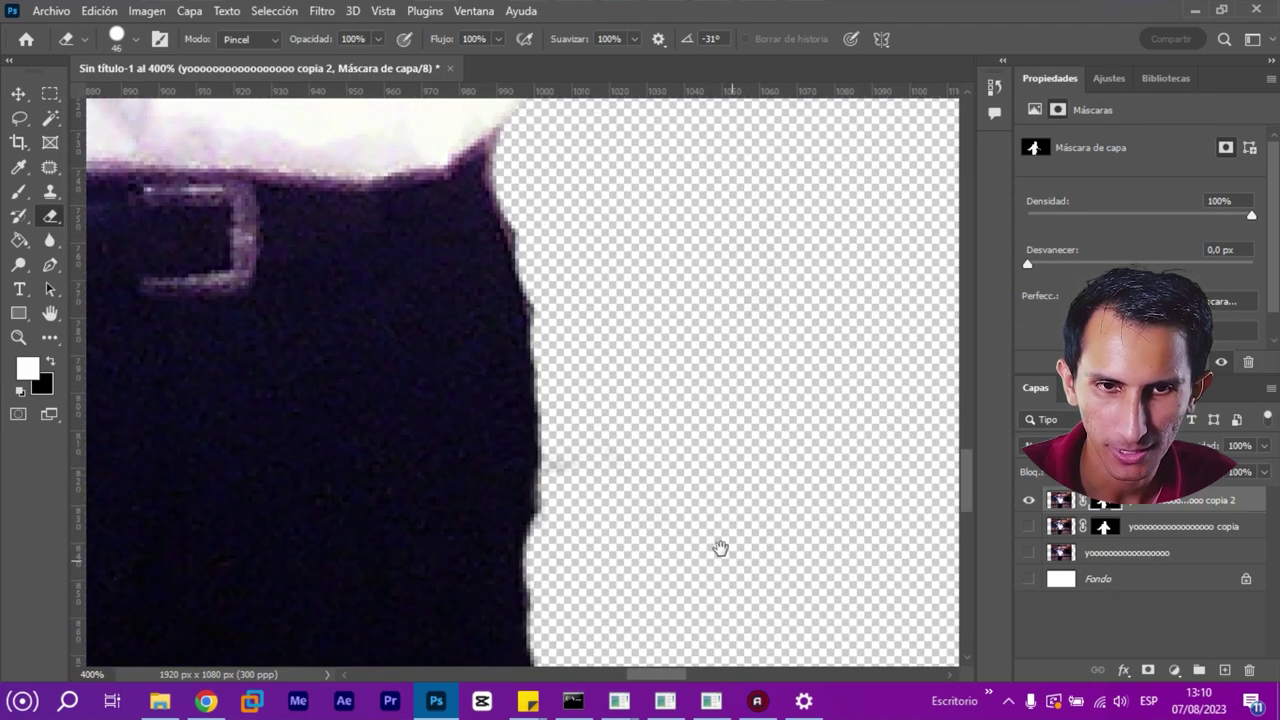
{"action": "left_click_drag", "start_coordinate": [668, 446], "coordinate": [653, 526]}
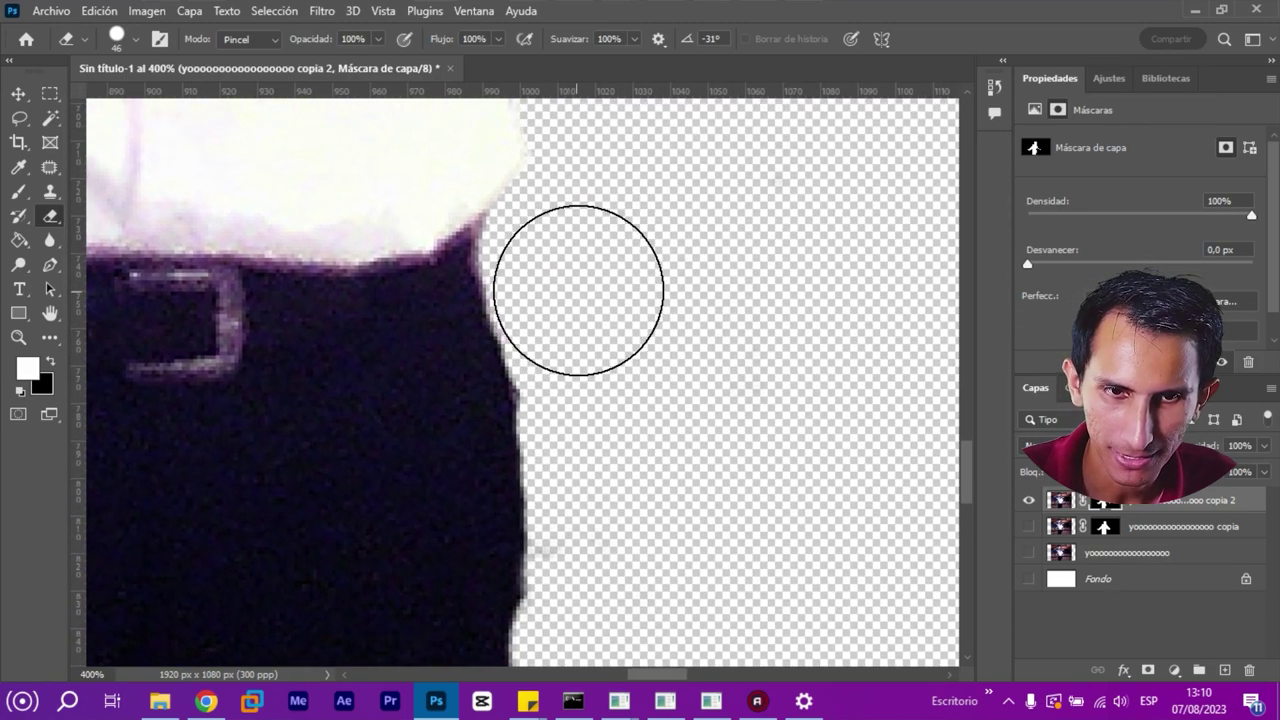
{"action": "right_click", "coordinate": [636, 298], "text": "alt"}
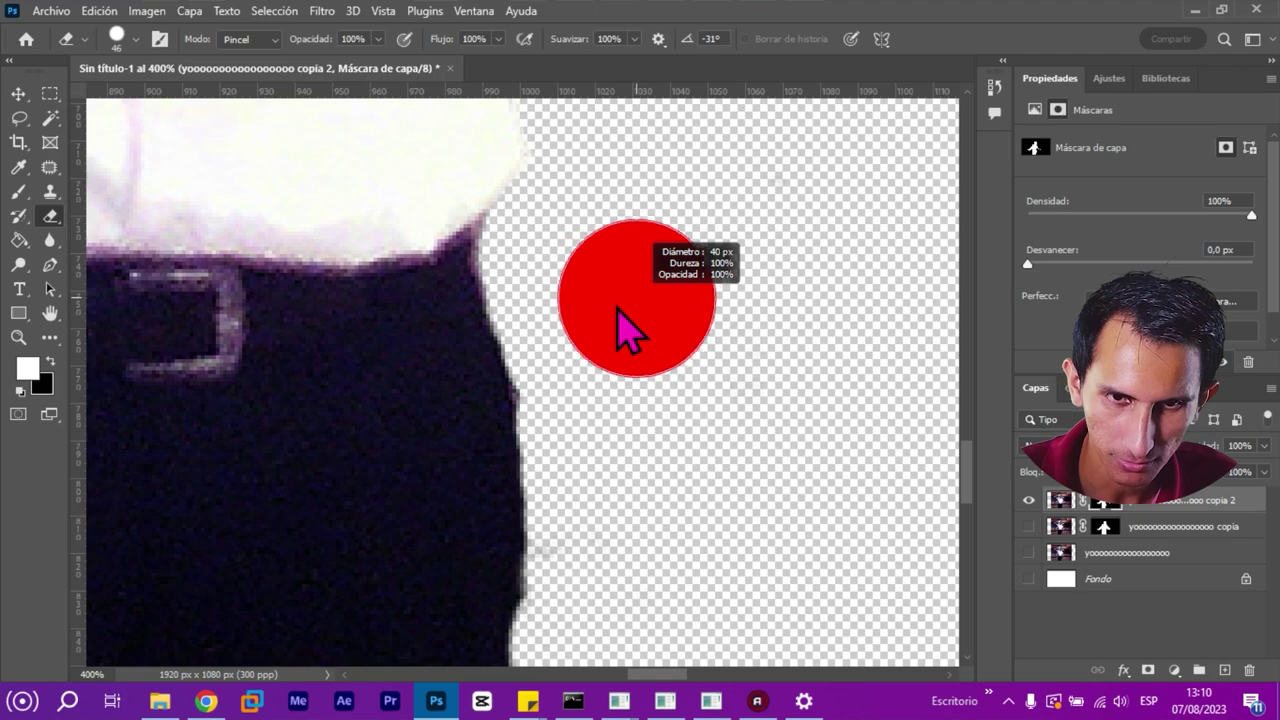
{"action": "left_click_drag", "start_coordinate": [617, 308], "coordinate": [562, 300]}
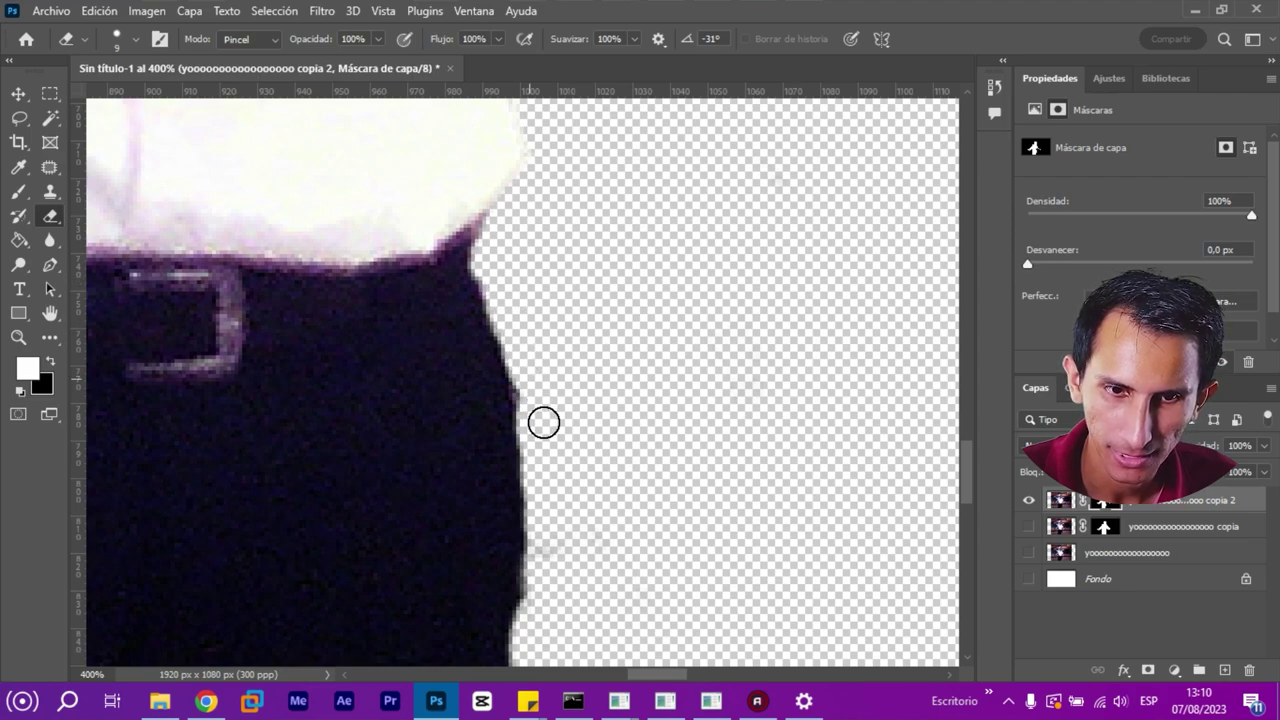
{"action": "key", "text": "ctrl+0"}
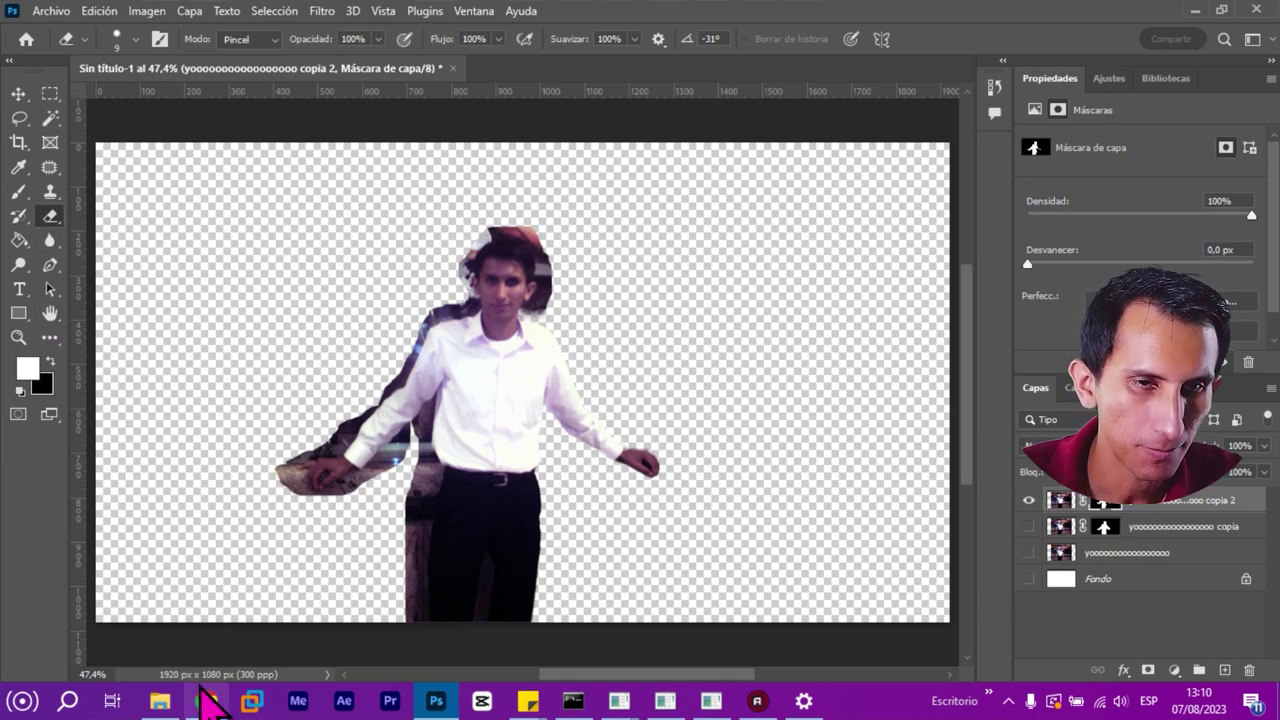
Place the night-street screenshot Screenshot_2023.07.12_18.06.35.928 as an embedded layer, then zoom in on the shirt
{"action": "left_click", "coordinate": [52, 11]}
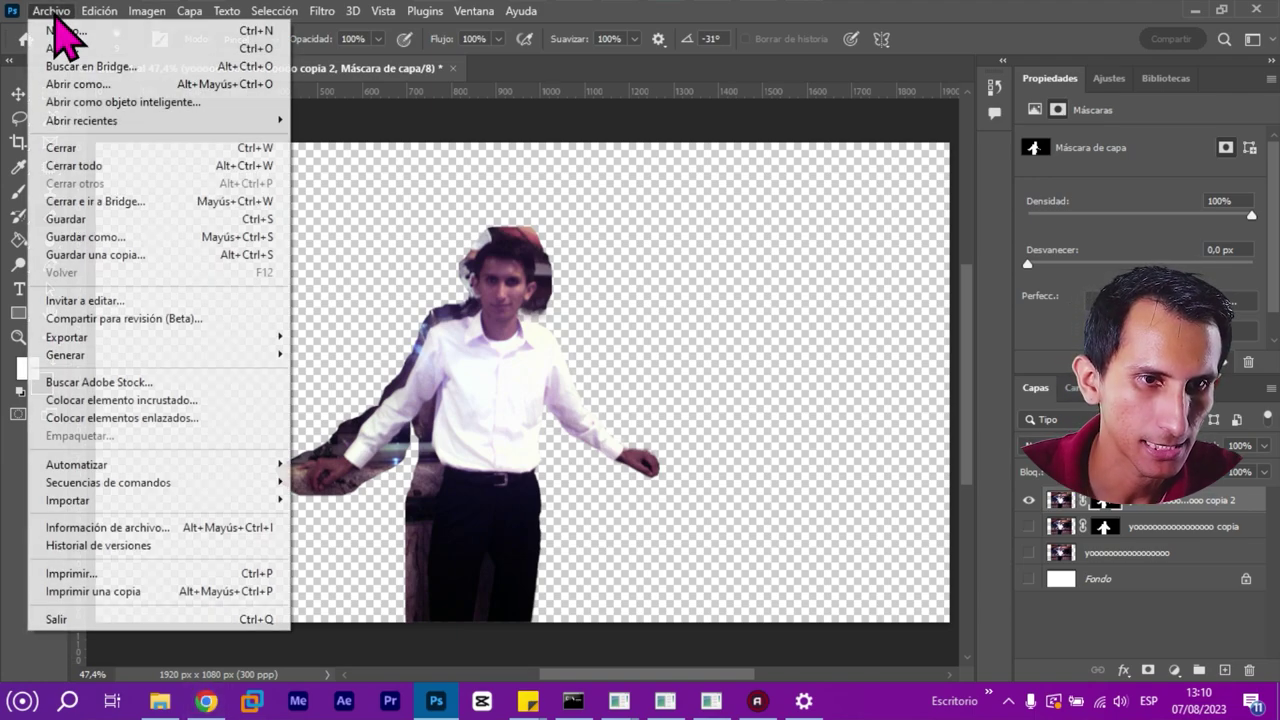
{"action": "left_click", "coordinate": [183, 402]}
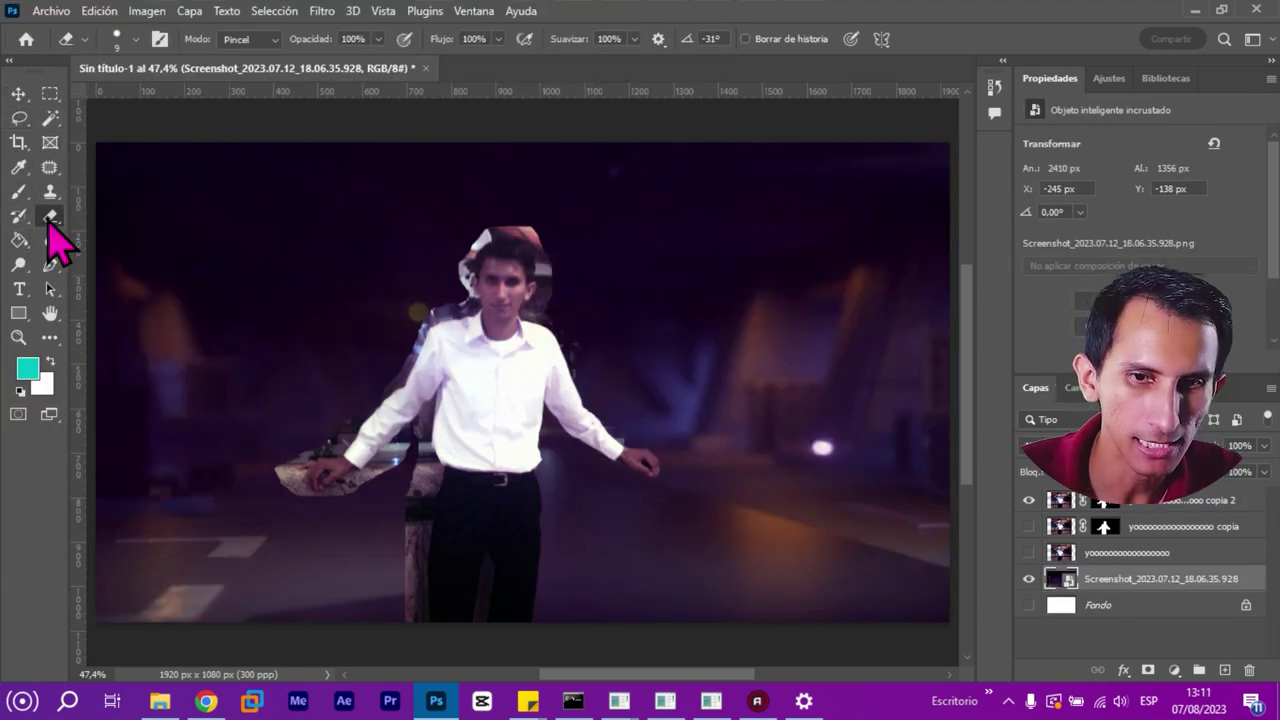
{"action": "scroll", "coordinate": [586, 353], "scroll_direction": "up", "scroll_amount": 2}
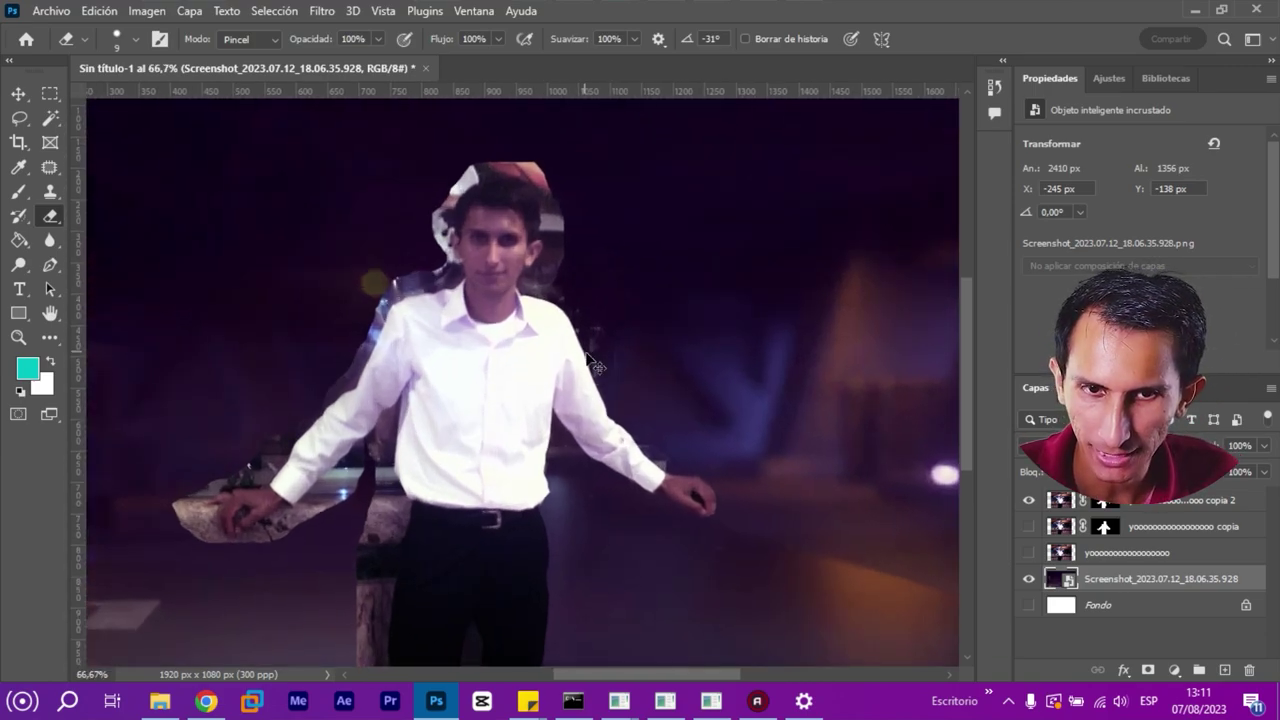
{"action": "scroll", "coordinate": [586, 353], "scroll_direction": "up", "scroll_amount": 1}
{"action": "scroll", "coordinate": [586, 353], "scroll_direction": "up", "scroll_amount": 2}
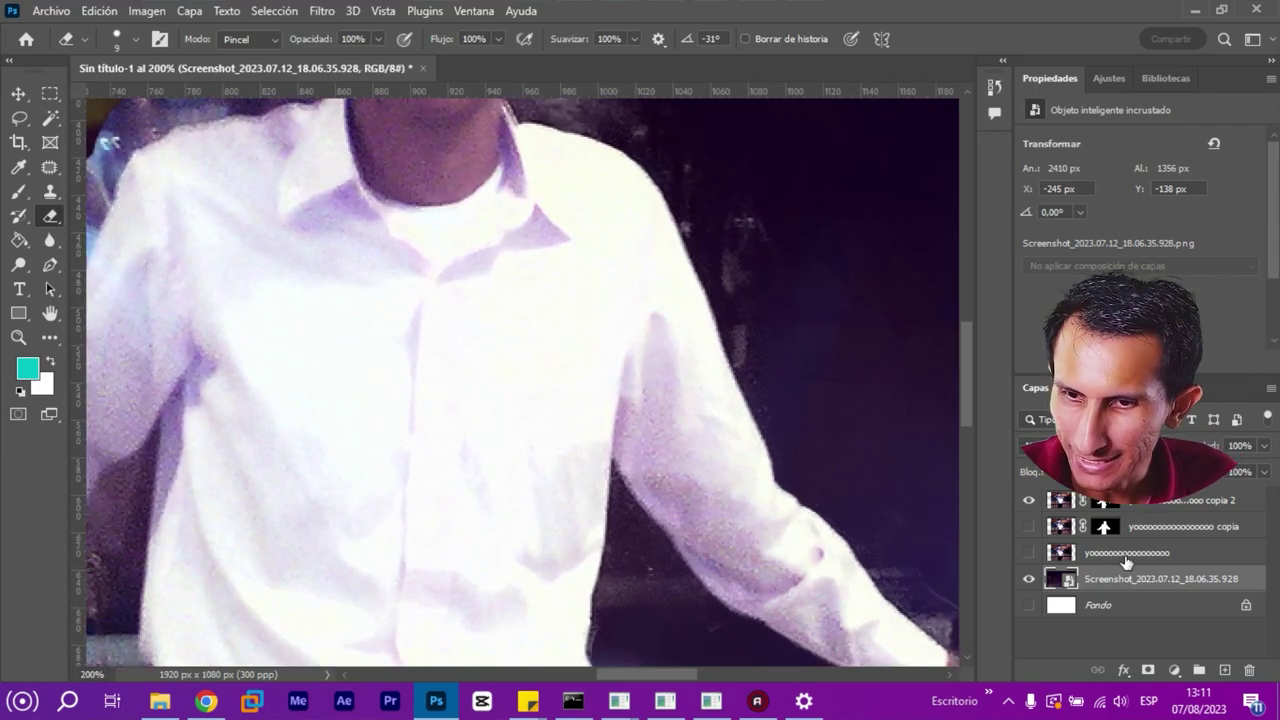
On the copia 2 layer mask, shrink the brush and paint out the leftover background beside the neck
{"action": "left_click", "coordinate": [1108, 501]}
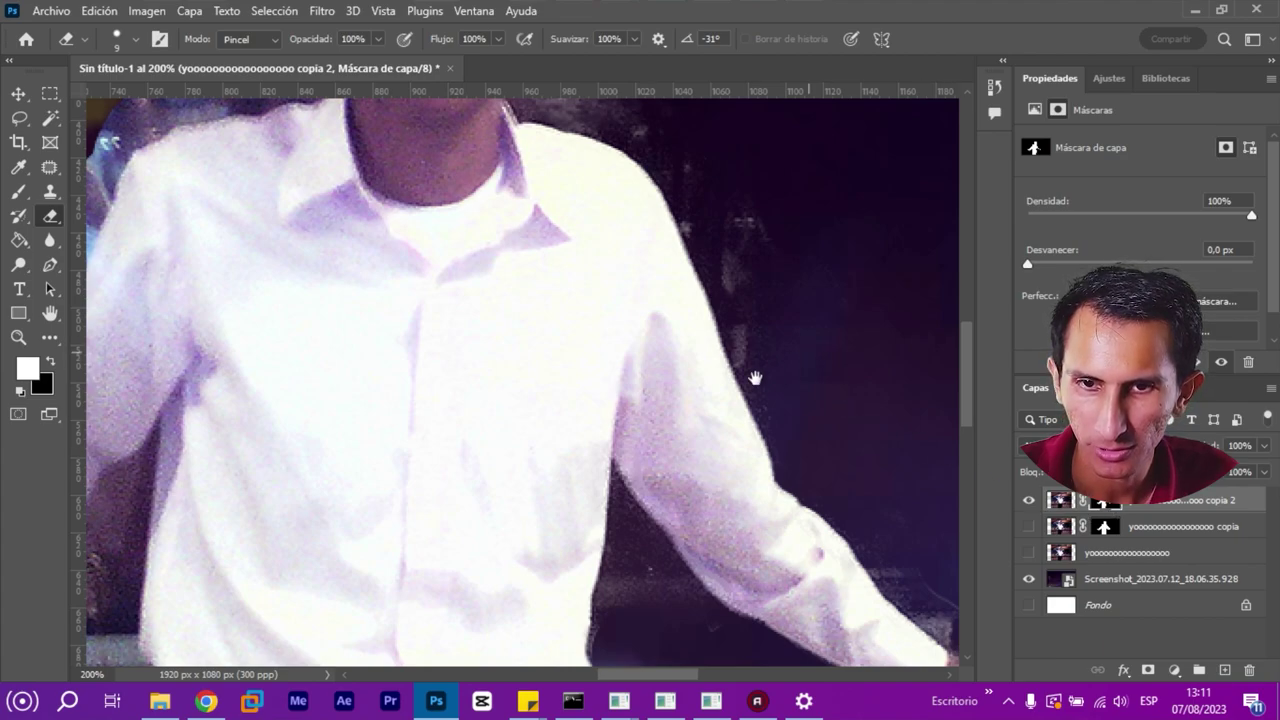
{"action": "mouse_move", "coordinate": [755, 378]}
{"action": "left_mouse_down"}
{"action": "mouse_move", "coordinate": [496, 423]}
{"action": "mouse_move", "coordinate": [560, 409]}
{"action": "left_mouse_up"}
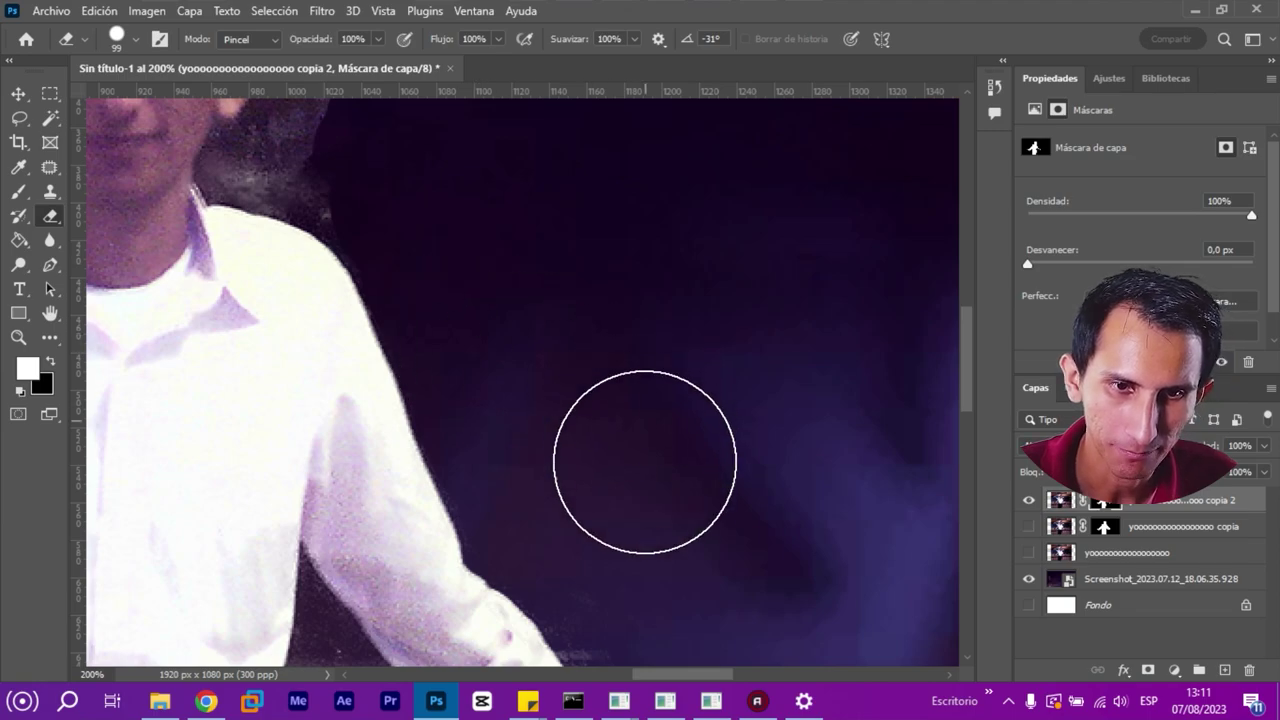
{"action": "left_click_drag", "start_coordinate": [645, 461], "coordinate": [601, 182]}
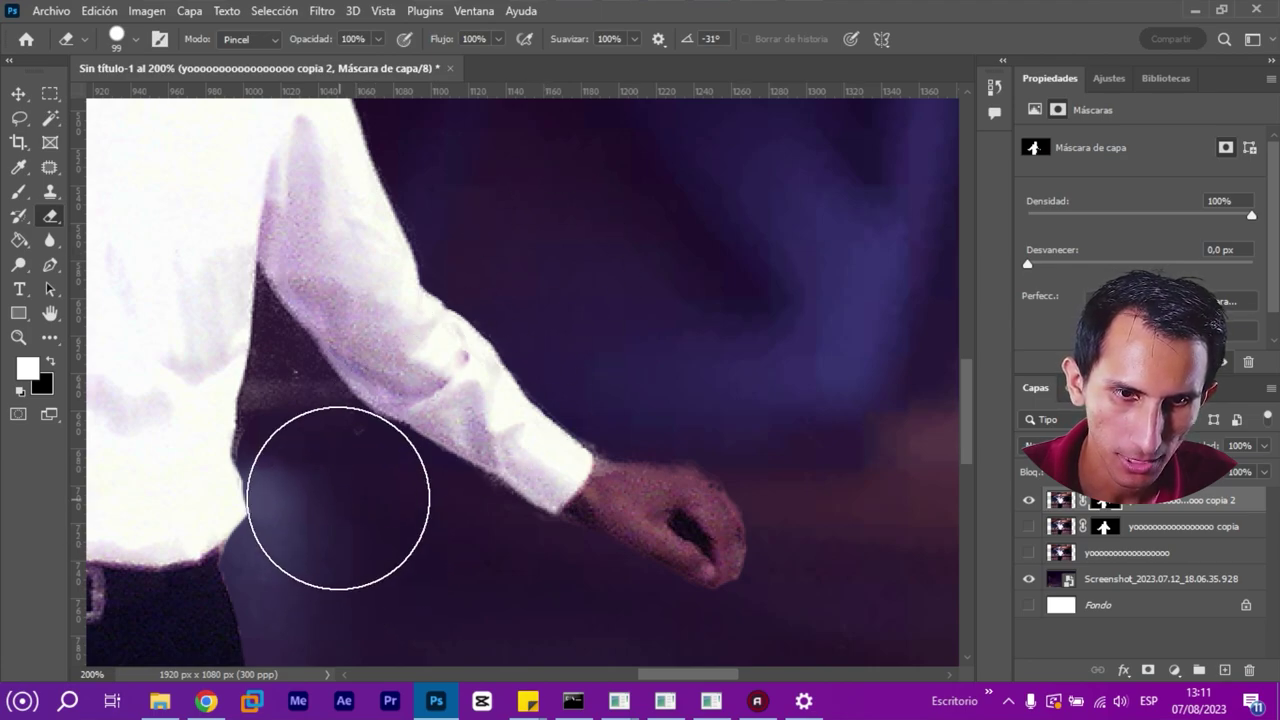
{"action": "left_click_drag", "start_coordinate": [408, 545], "coordinate": [358, 546]}
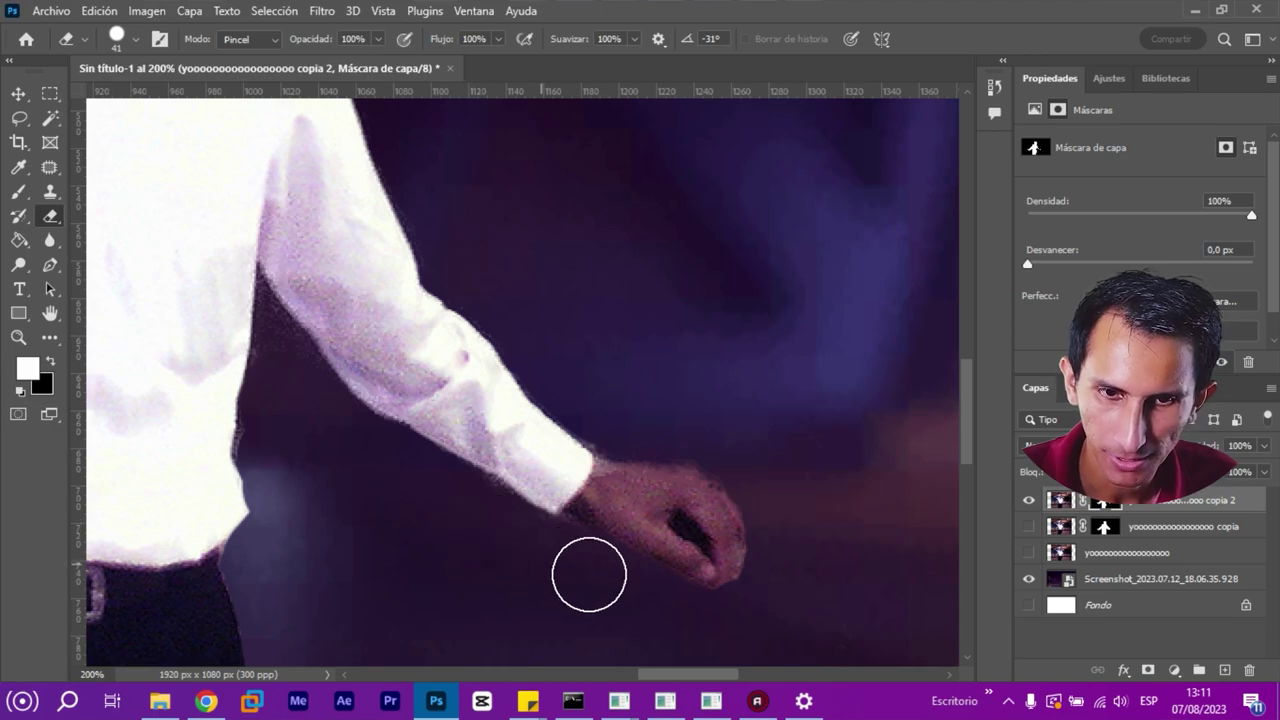
{"action": "left_click_drag", "start_coordinate": [563, 238], "coordinate": [620, 537]}
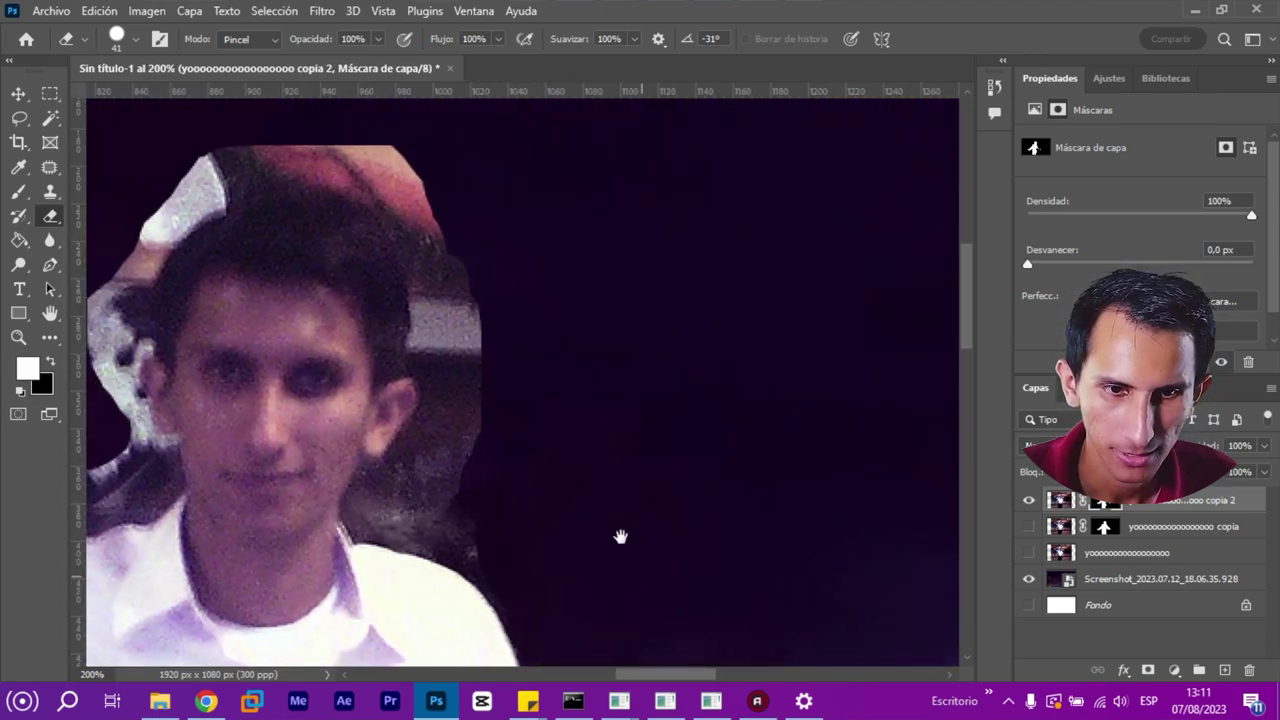
{"action": "mouse_move", "coordinate": [497, 433]}
{"action": "left_mouse_down"}
{"action": "mouse_move", "coordinate": [394, 506]}
{"action": "mouse_move", "coordinate": [497, 545]}
{"action": "left_mouse_up"}
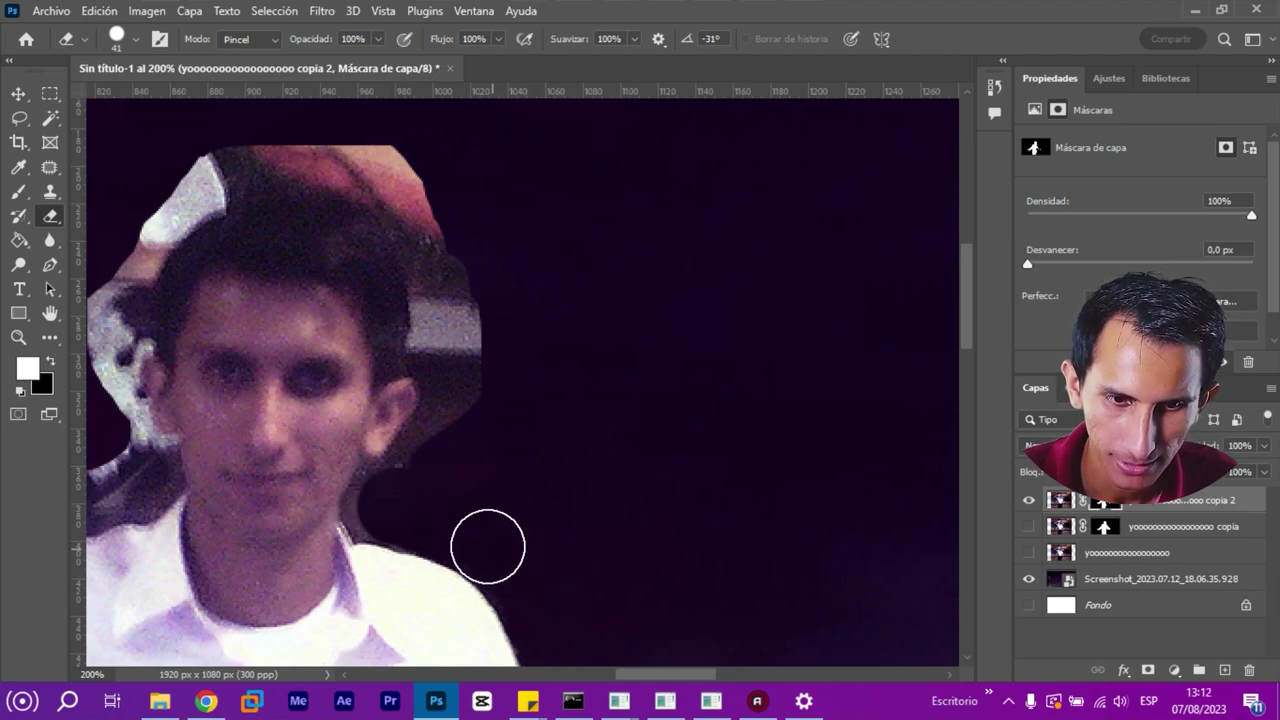
{"action": "left_click_drag", "start_coordinate": [625, 622], "coordinate": [586, 363]}
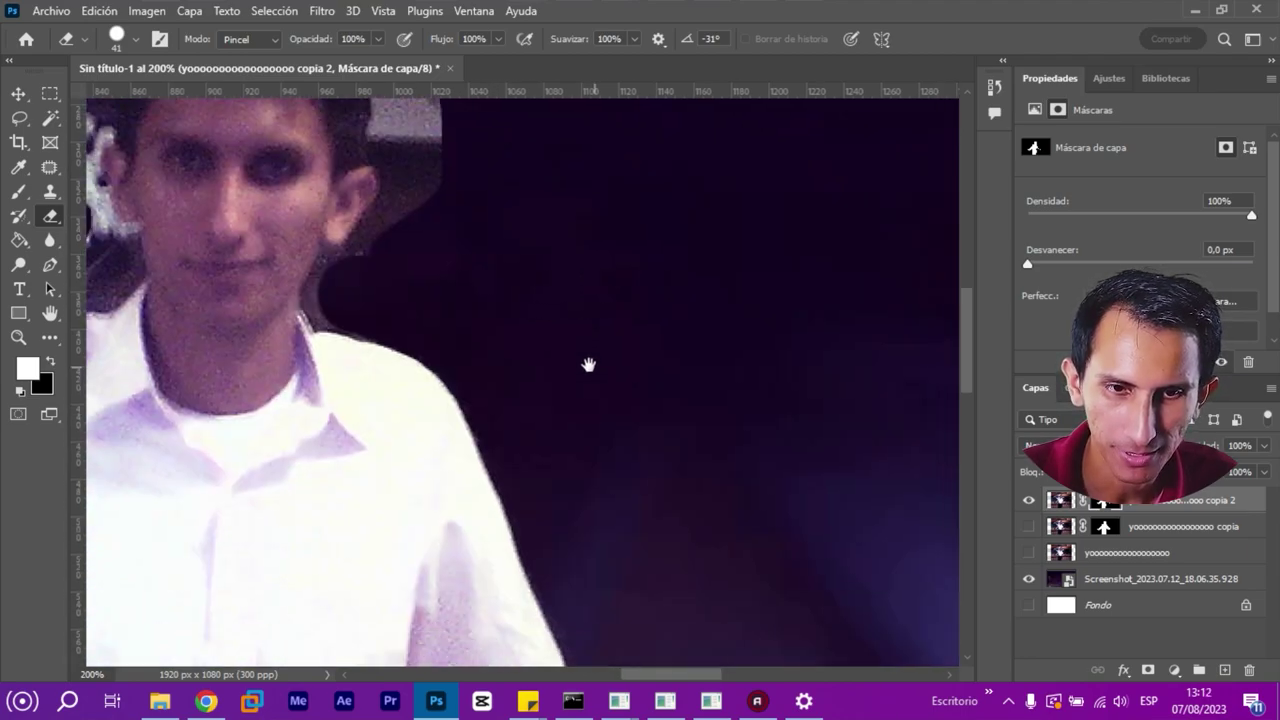
Auto-select the man with Selección > Sujeto and dismiss the tip popup
{"action": "left_click", "coordinate": [274, 11]}
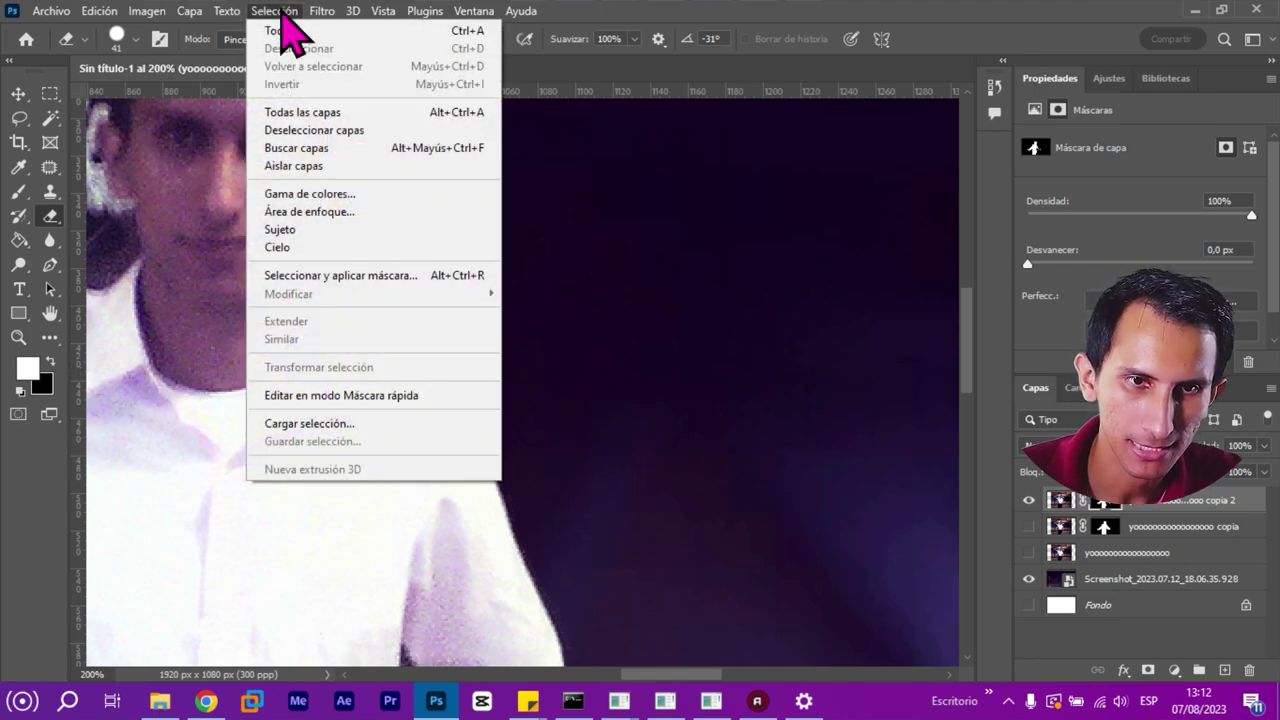
{"action": "left_click", "coordinate": [316, 246]}
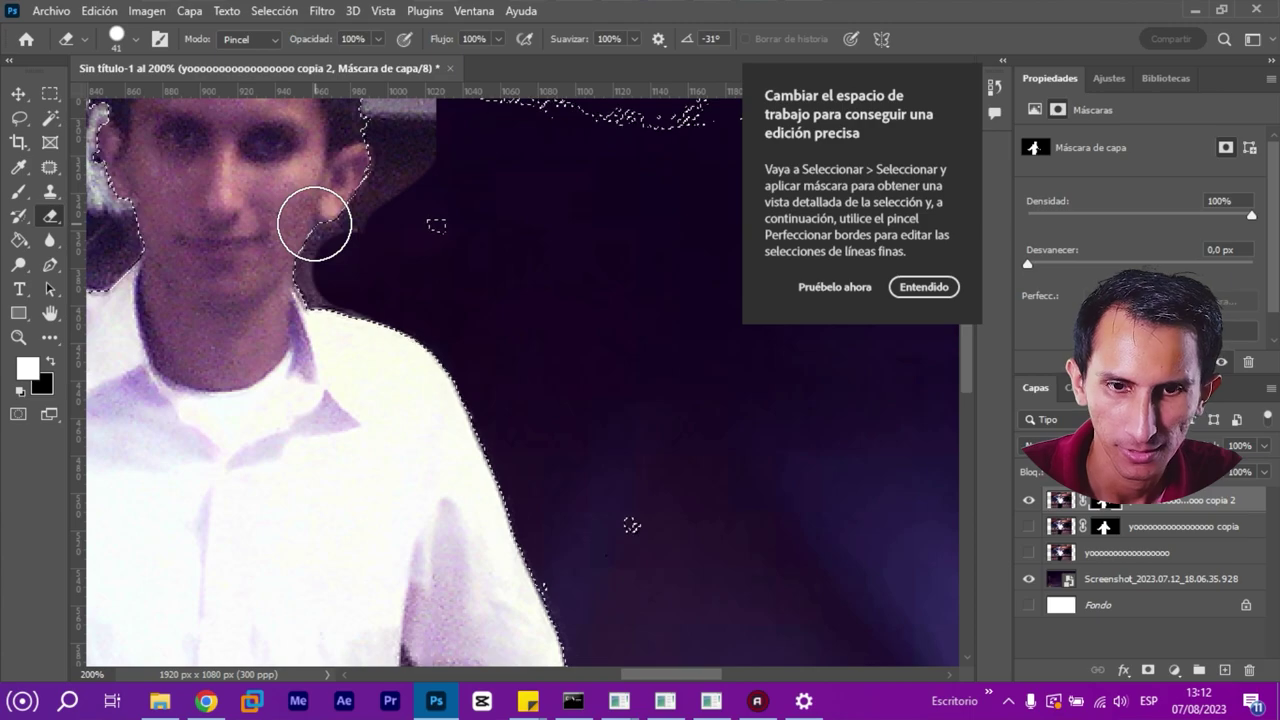
{"action": "left_click", "coordinate": [924, 287]}
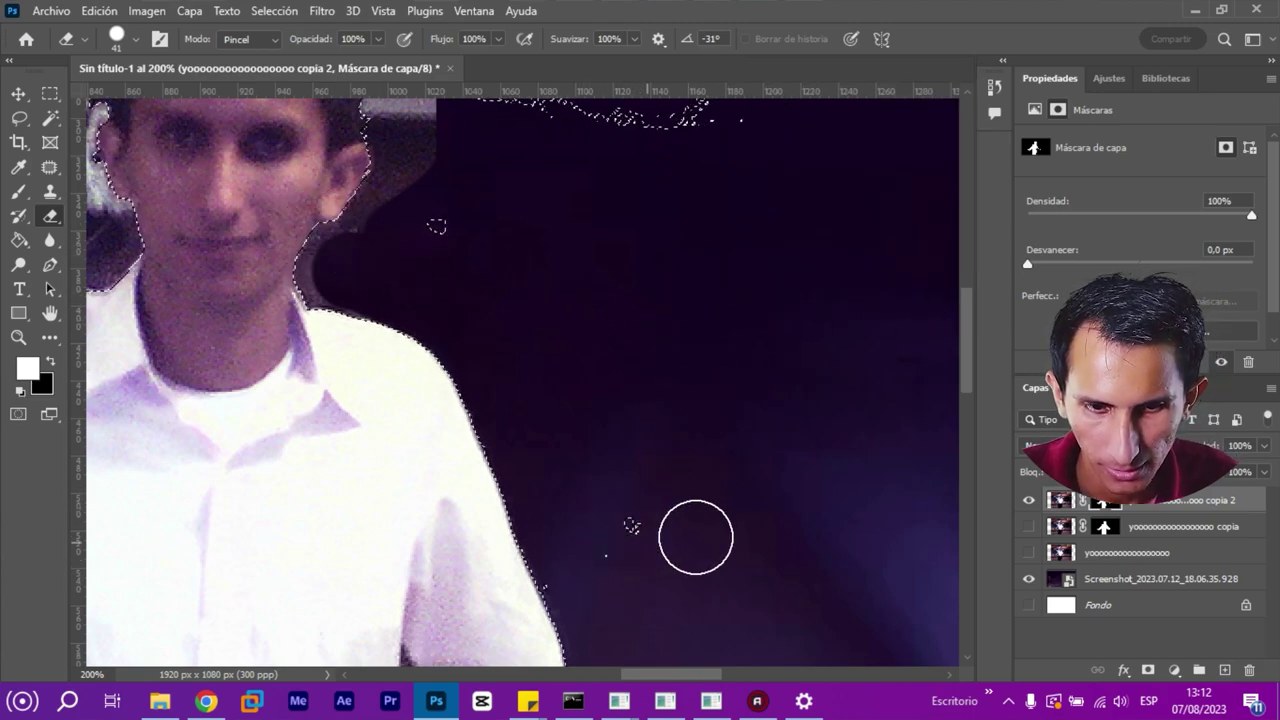
{"action": "left_click_drag", "start_coordinate": [694, 534], "coordinate": [617, 164]}
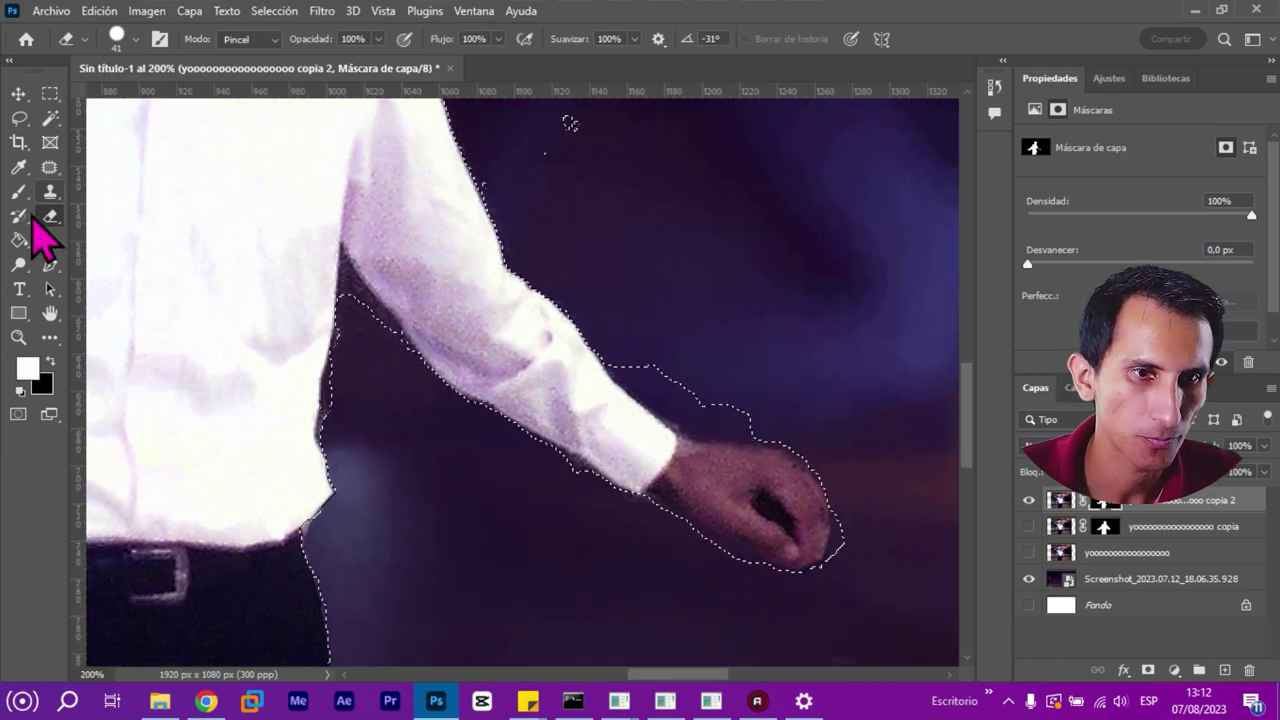
With the Quick Selection tool at 66 px, fix the selection above the hand and wrist
{"action": "left_click", "coordinate": [50, 117]}
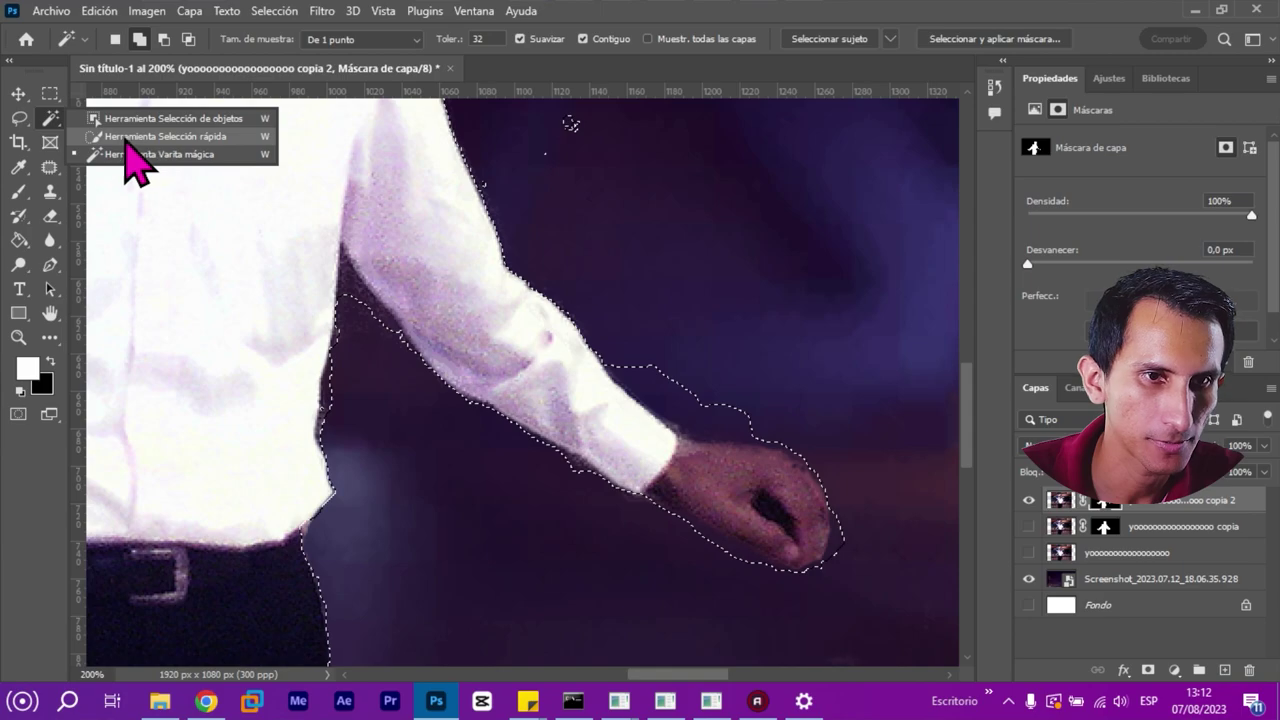
{"action": "left_click", "coordinate": [204, 140]}
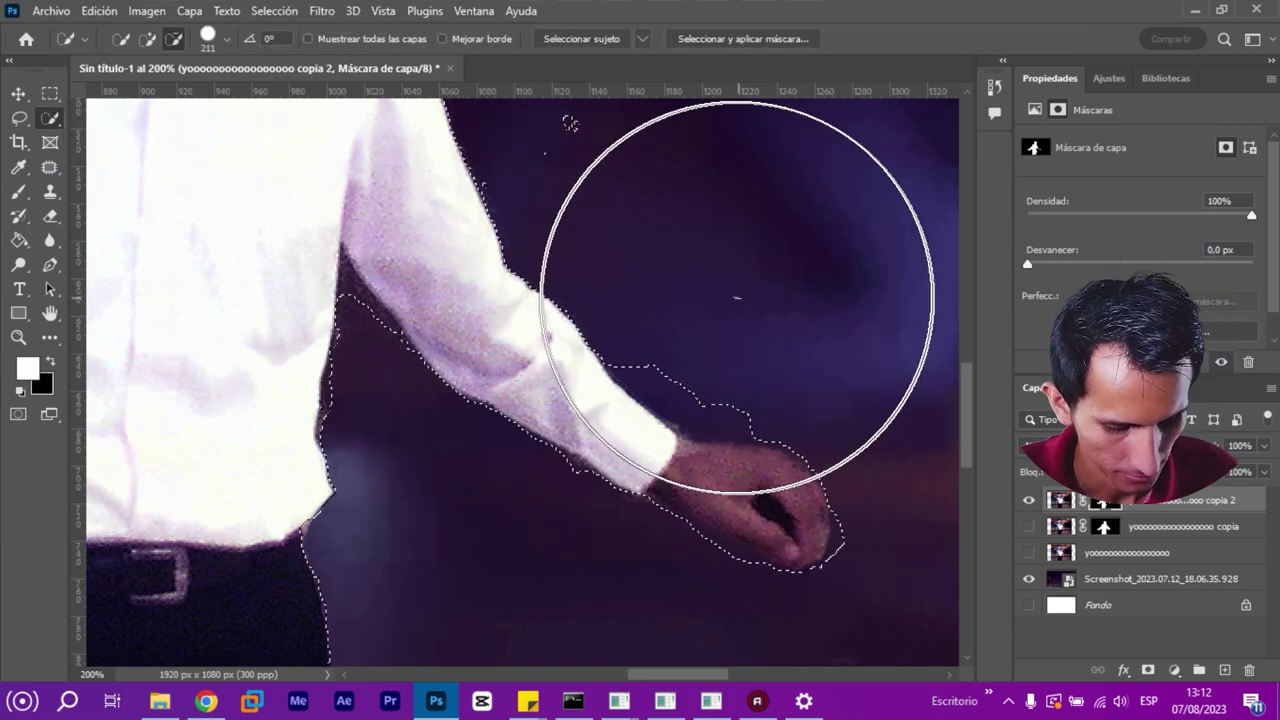
{"action": "right_click", "coordinate": [724, 308], "text": "alt"}
{"action": "left_click_drag", "start_coordinate": [719, 313], "coordinate": [629, 320]}
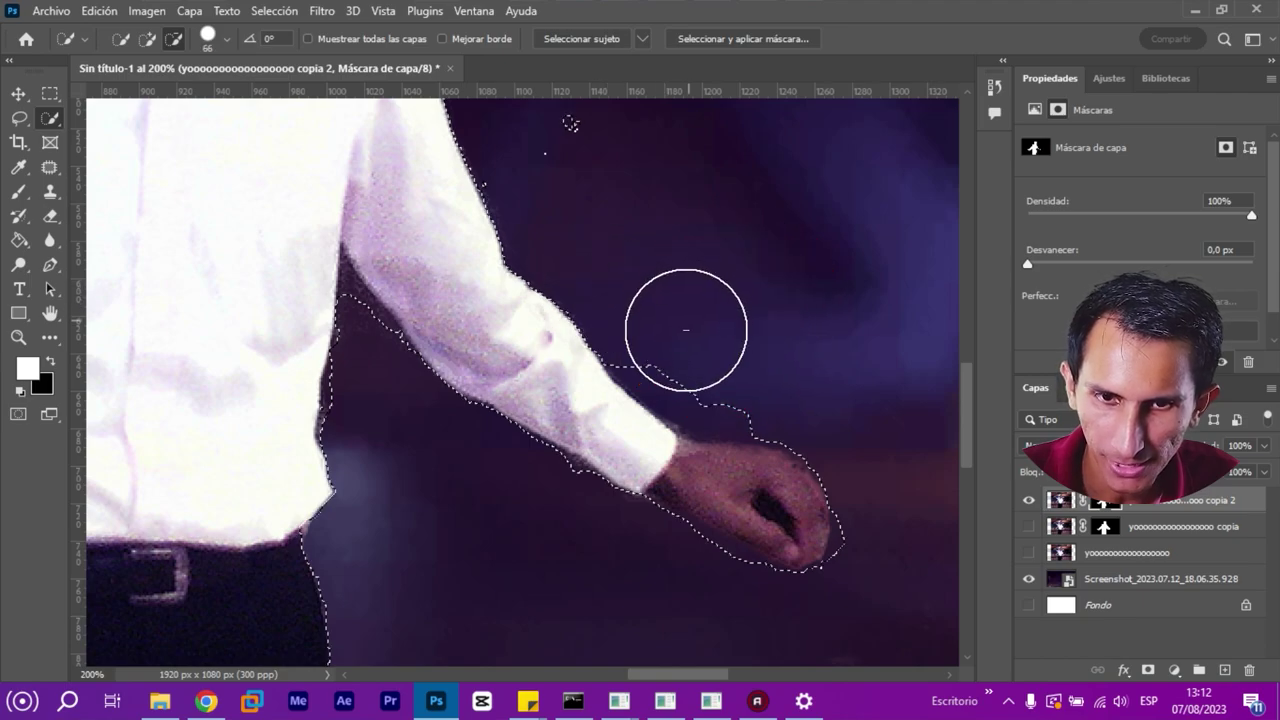
{"action": "left_click", "coordinate": [720, 371], "text": "alt"}
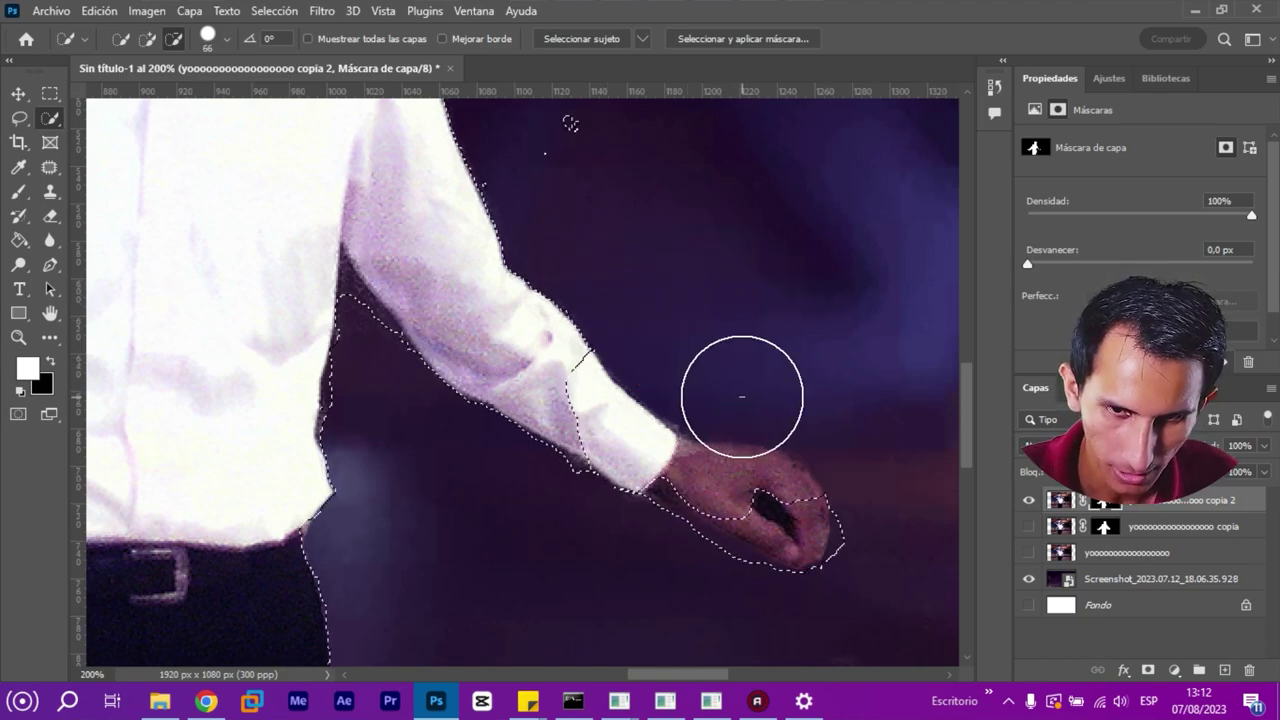
{"action": "left_click_drag", "start_coordinate": [741, 398], "coordinate": [710, 372]}
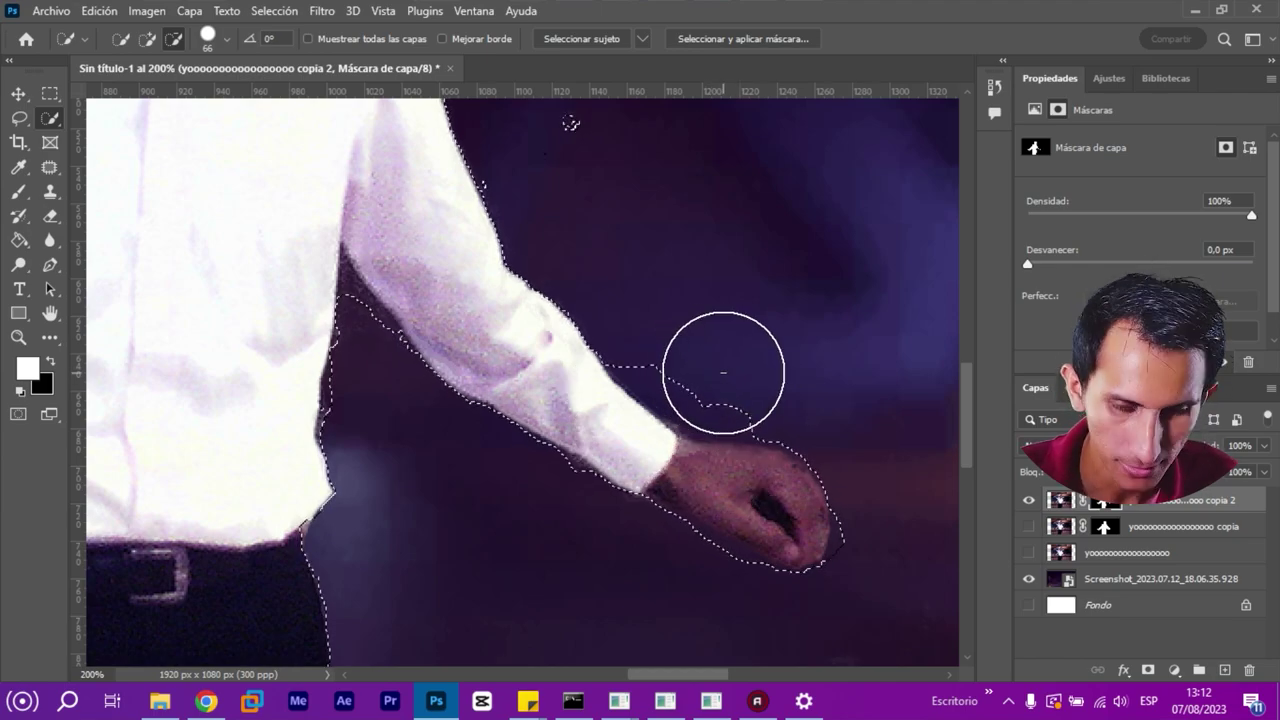
At 19 px, reshape the selection along the sleeve and cuff, then fit the whole image
{"action": "right_click", "coordinate": [714, 371], "text": "alt"}
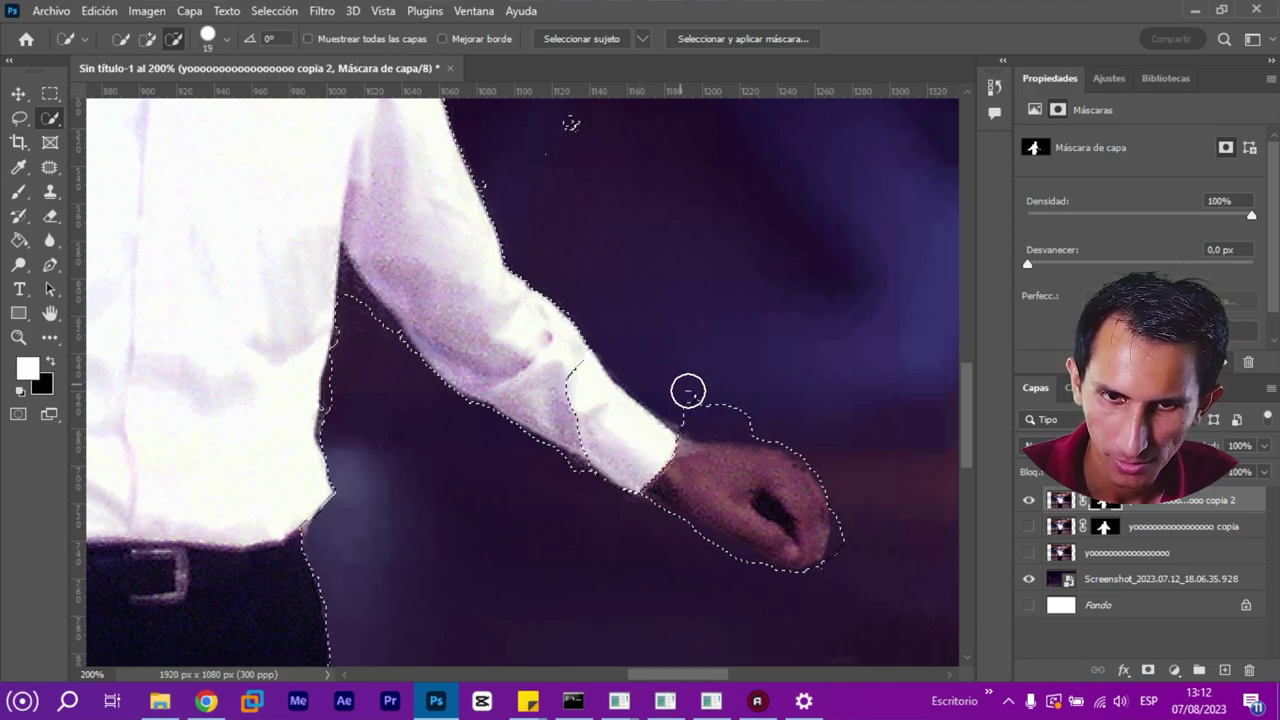
{"action": "left_click_drag", "start_coordinate": [645, 473], "coordinate": [530, 362]}
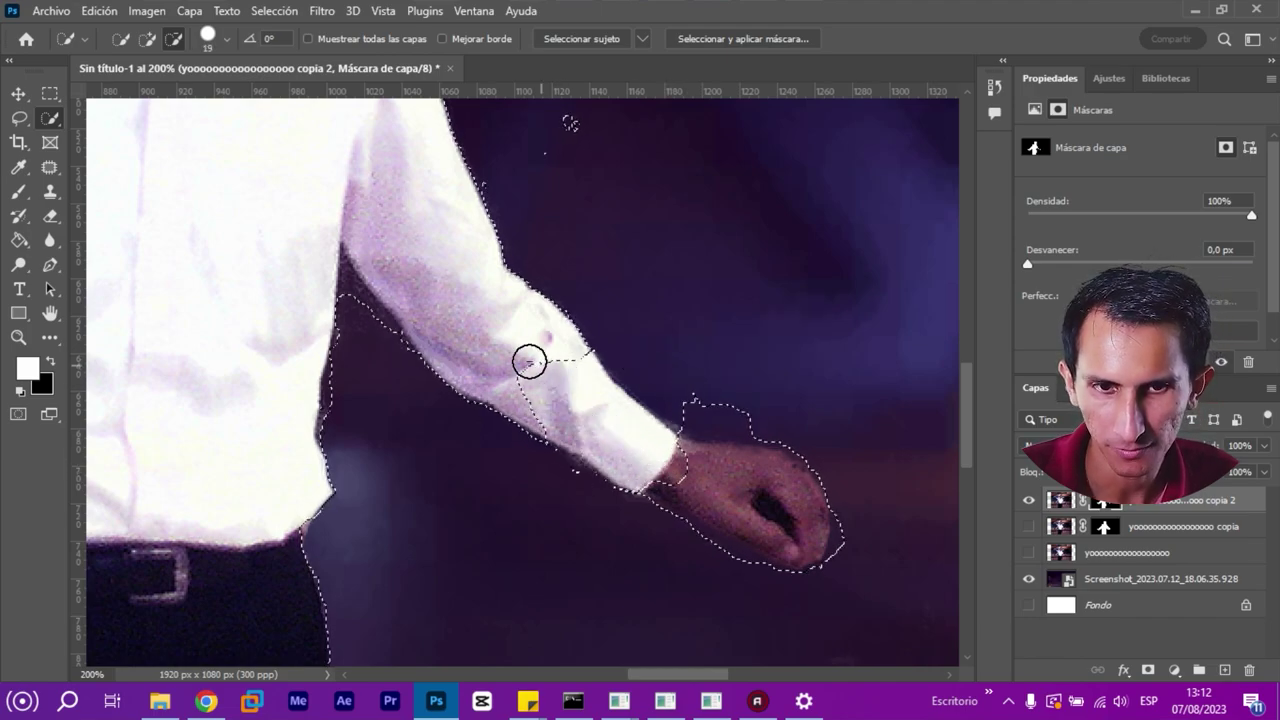
{"action": "left_click_drag", "start_coordinate": [684, 463], "coordinate": [551, 408]}
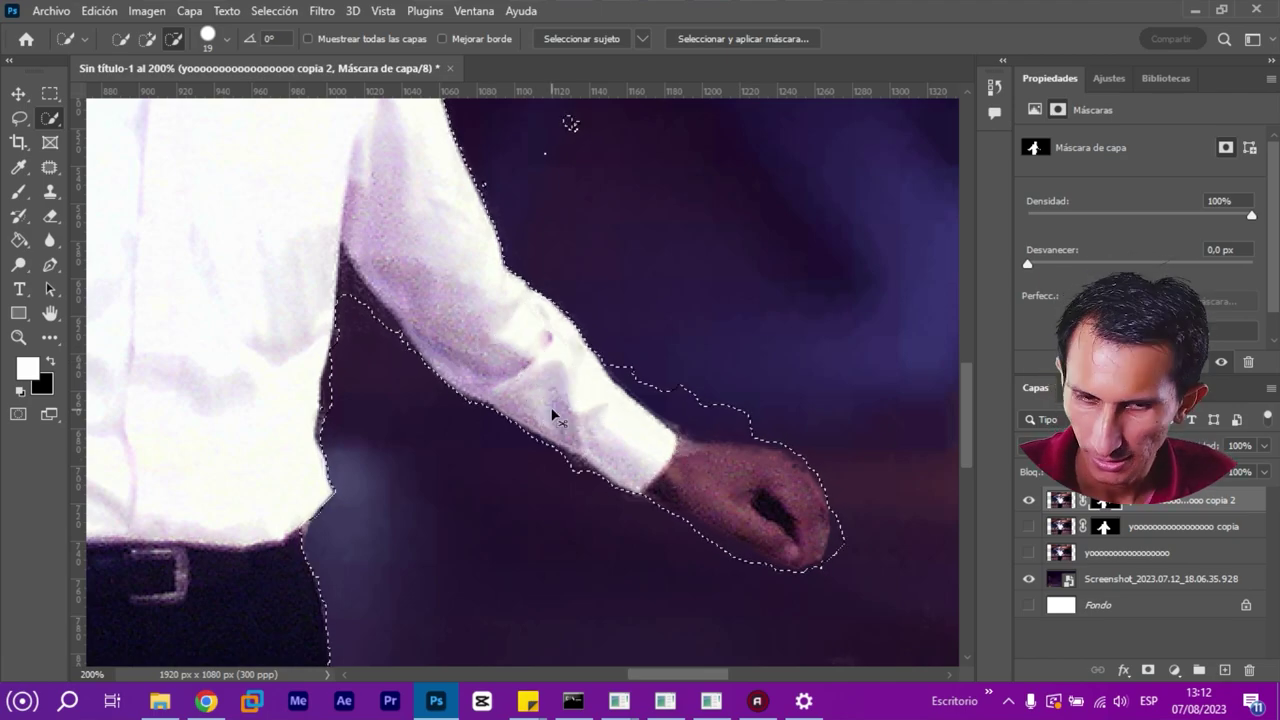
{"action": "key", "text": "ctrl+0"}
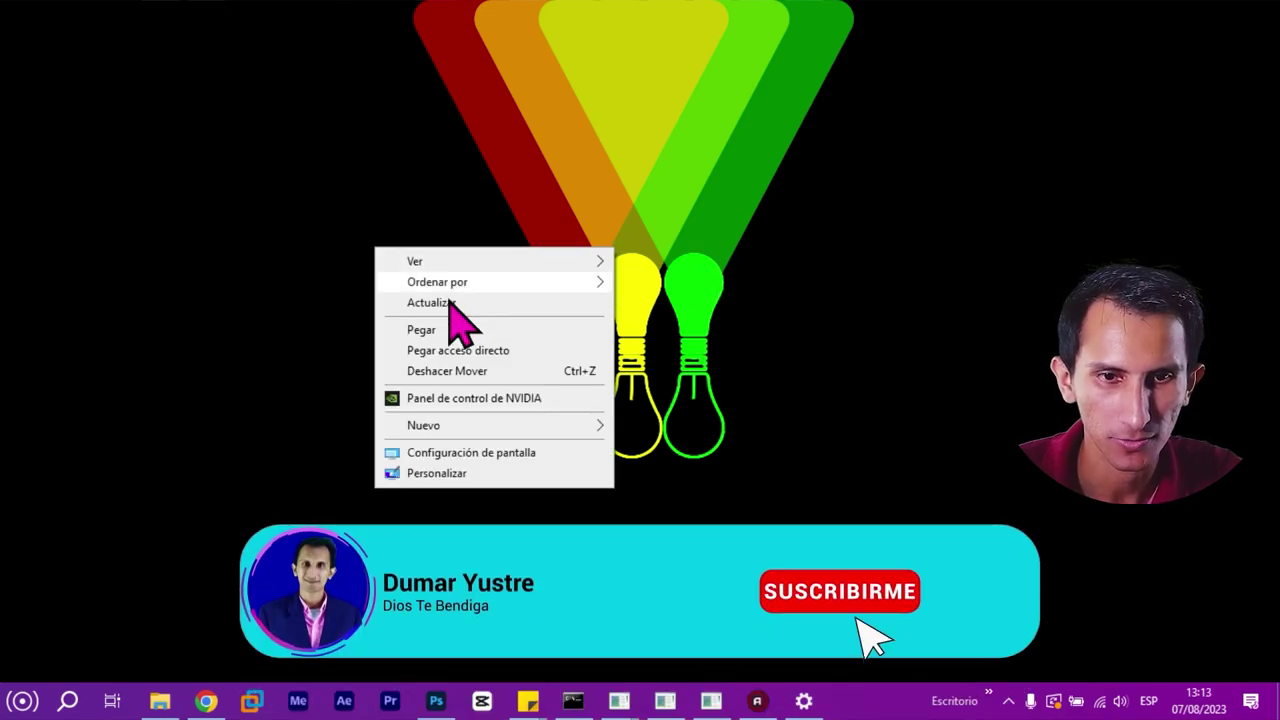
Refresh the Windows desktop with Actualizar
{"action": "left_click", "coordinate": [450, 303]}
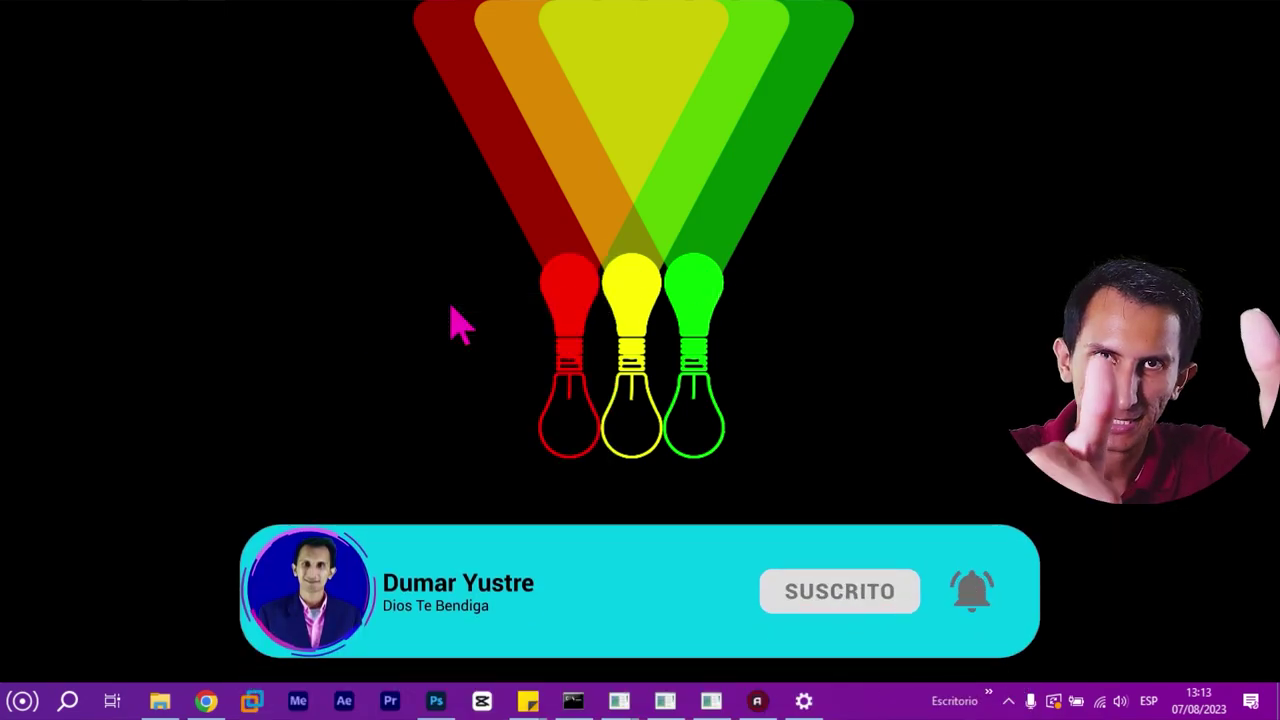